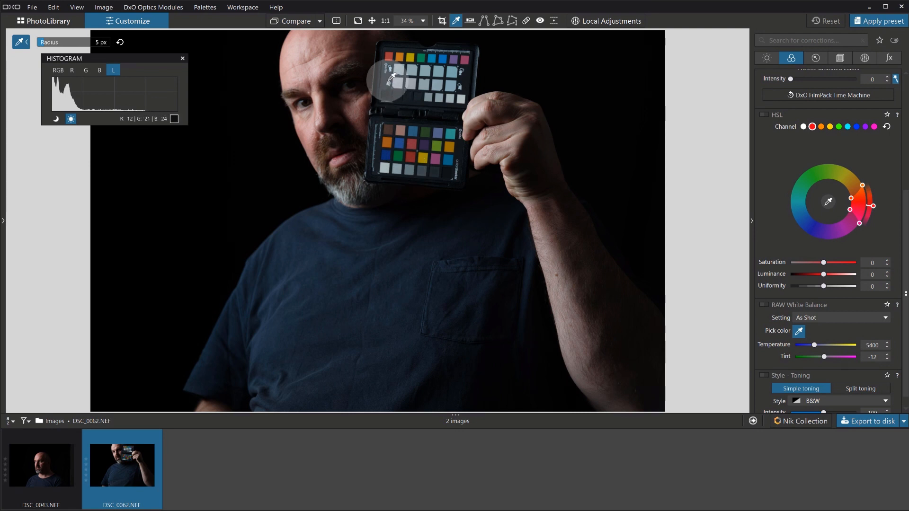
- Sample the RAW white balance from a neutral patch of the color chart in DSC_0062.NEF and copy the image's correction settings
click(402, 65)
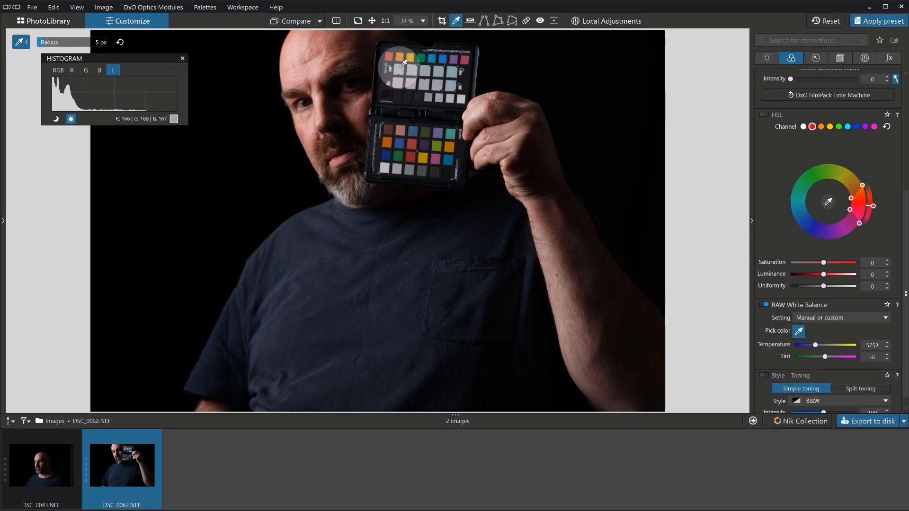
right_click(125, 468)
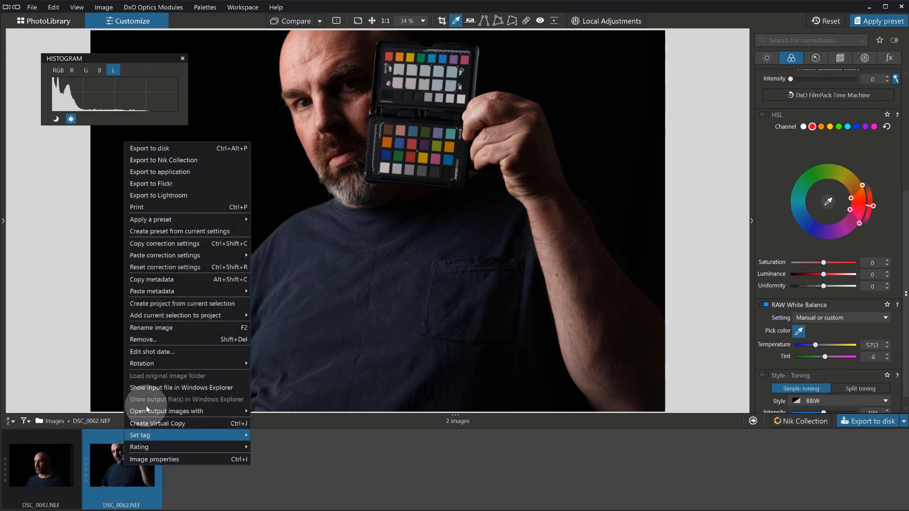
click(183, 244)
- Paste the copied correction settings onto DSC_0043.NEF and collapse the filmstrip to enlarge the preview
click(40, 467)
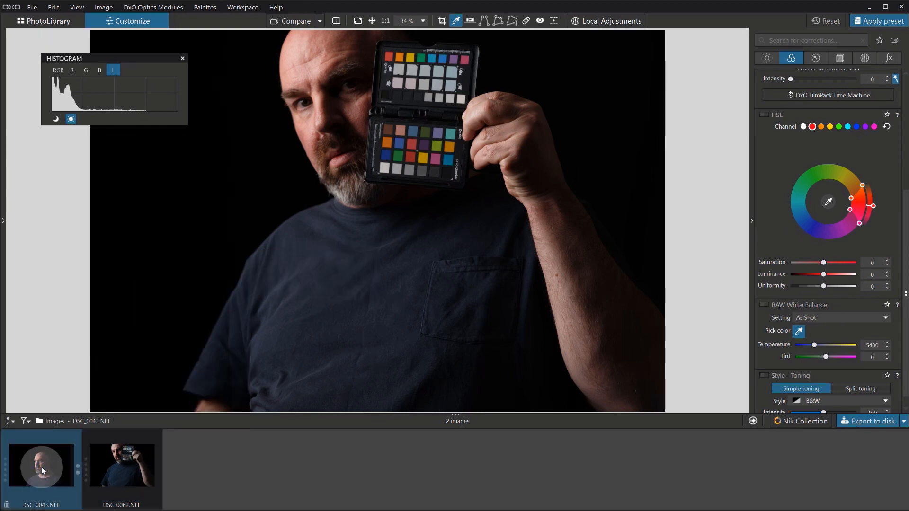
right_click(41, 469)
key(Escape)
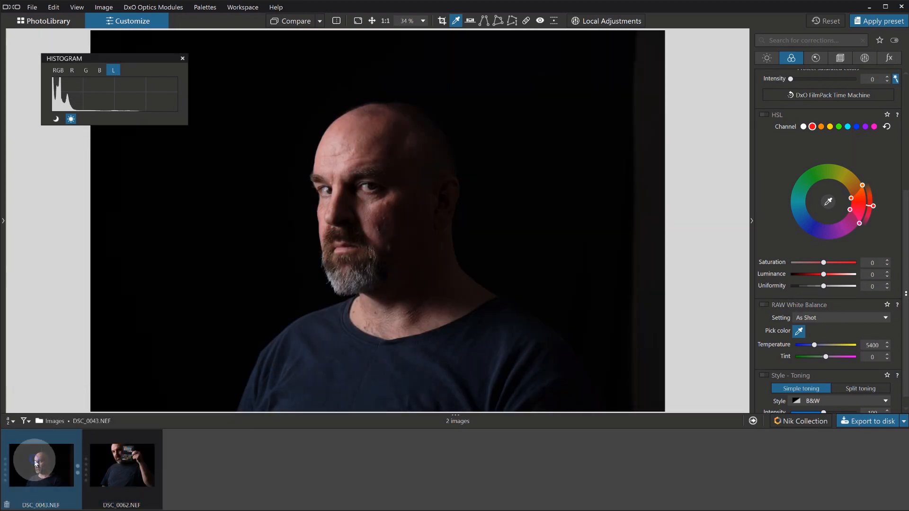
right_click(40, 469)
mouse_move(53, 253)
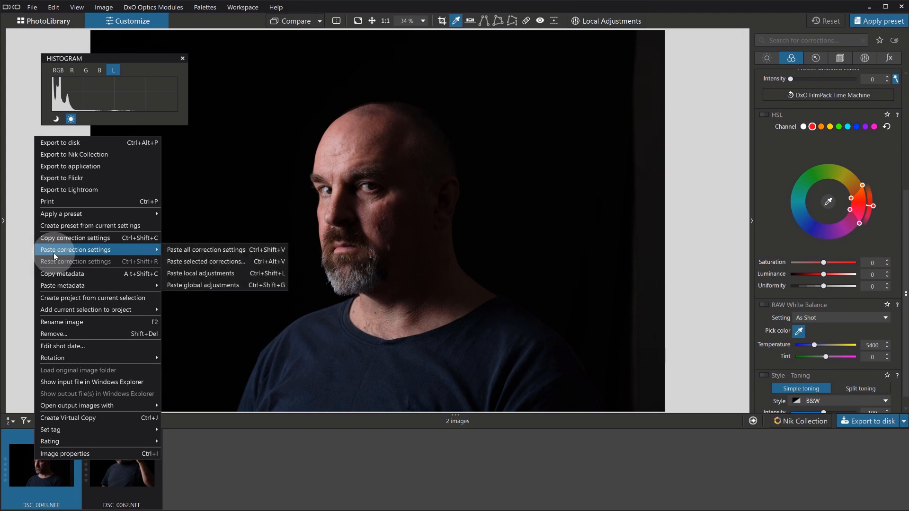
click(196, 246)
click(255, 285)
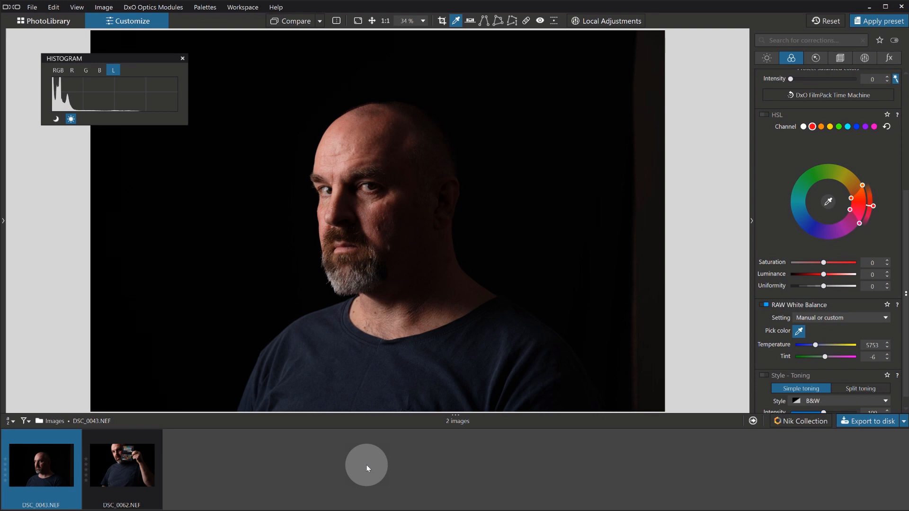
click(455, 416)
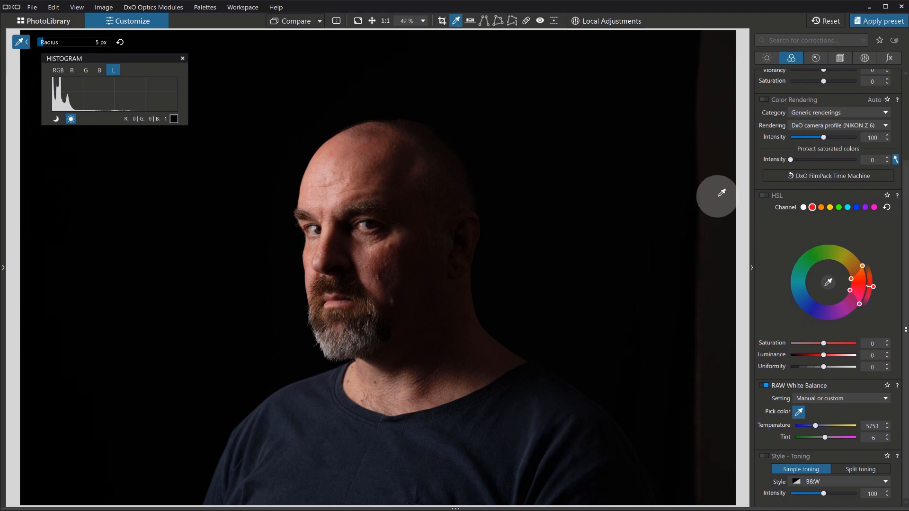
- Try DxO Smart Lighting in Uniform, Slight mode with intensity 25 on the portrait
click(767, 59)
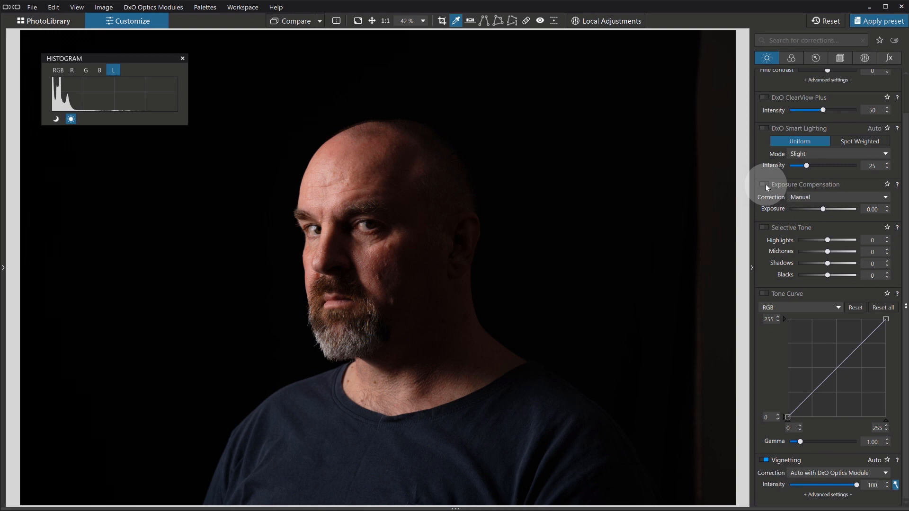
click(765, 128)
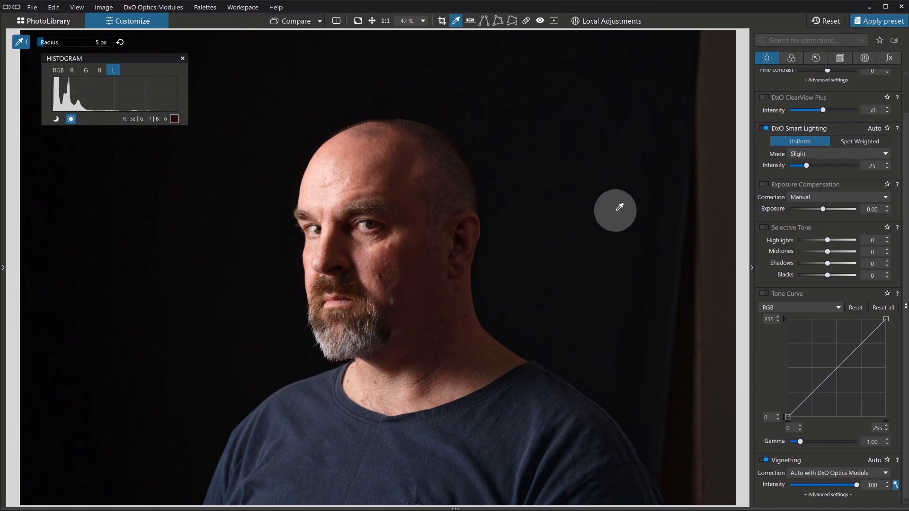
click(763, 129)
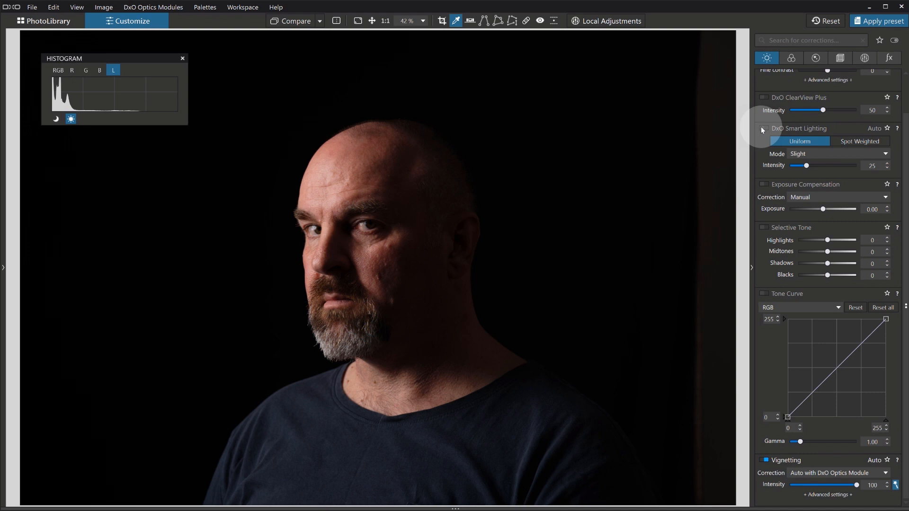
- Enable manual Exposure Compensation and set the exposure to 0.55
click(765, 184)
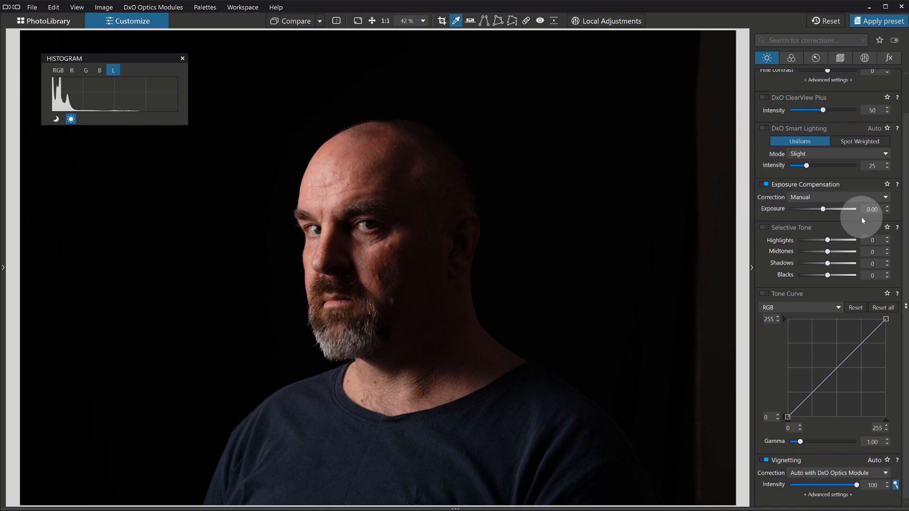
click(872, 210)
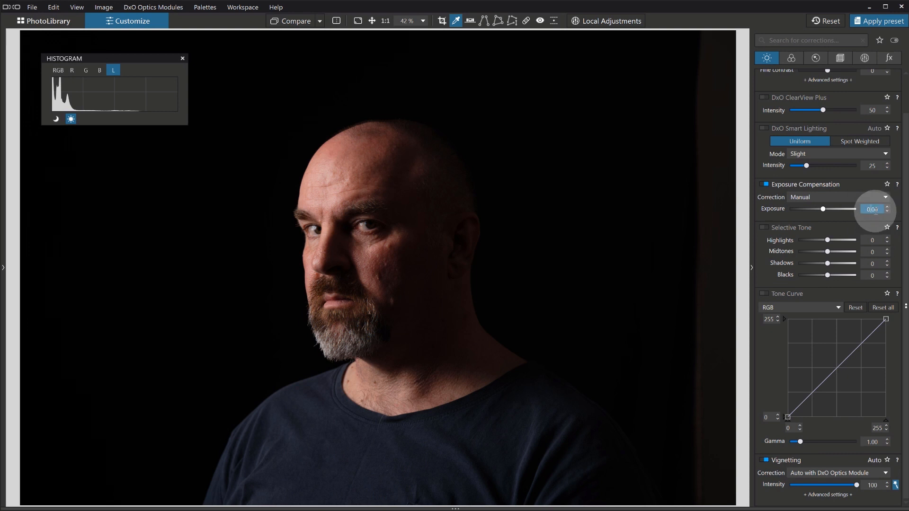
text(0.5500)
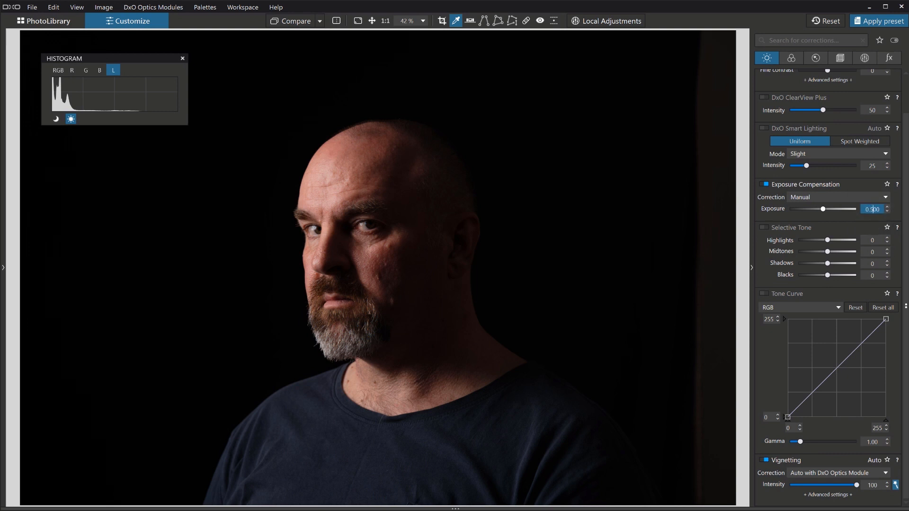
key(Return)
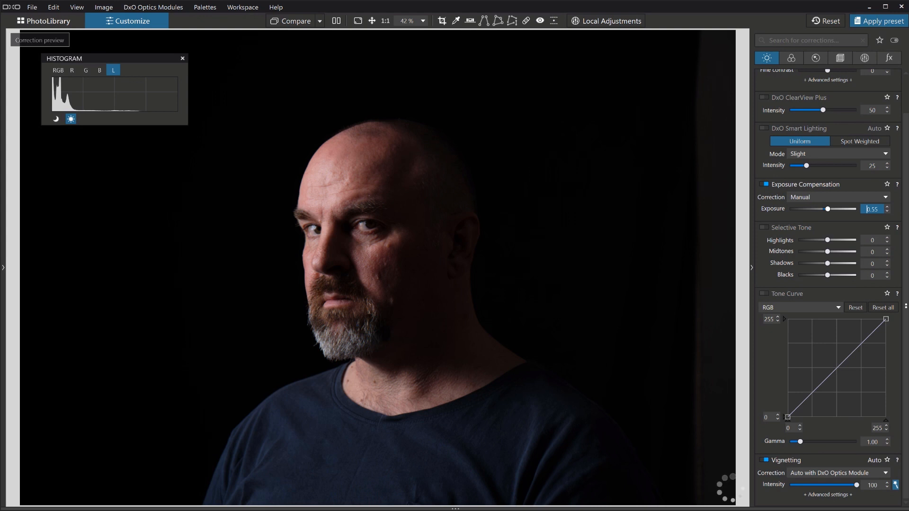
click(847, 233)
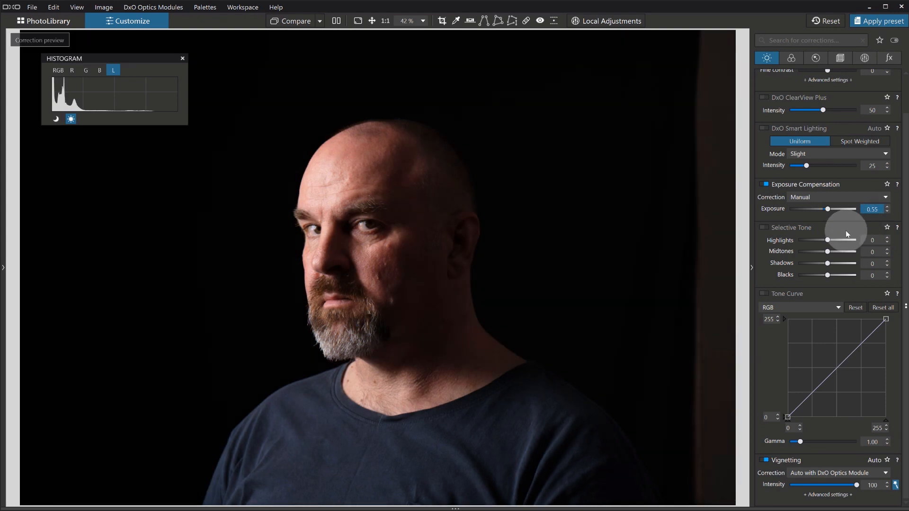
- Enable Selective Tone and set the shadows to 15 and the midtones to 11
click(766, 230)
click(828, 264)
drag(829, 265, 833, 265)
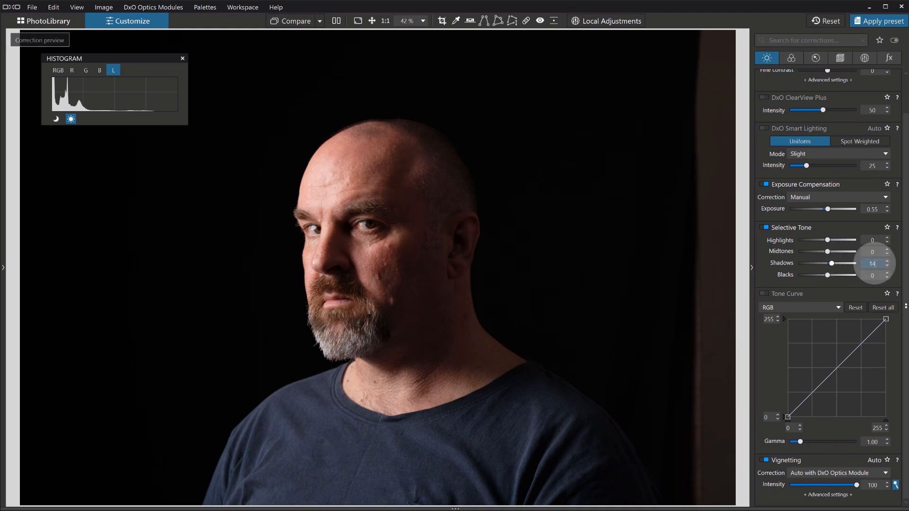
click(886, 262)
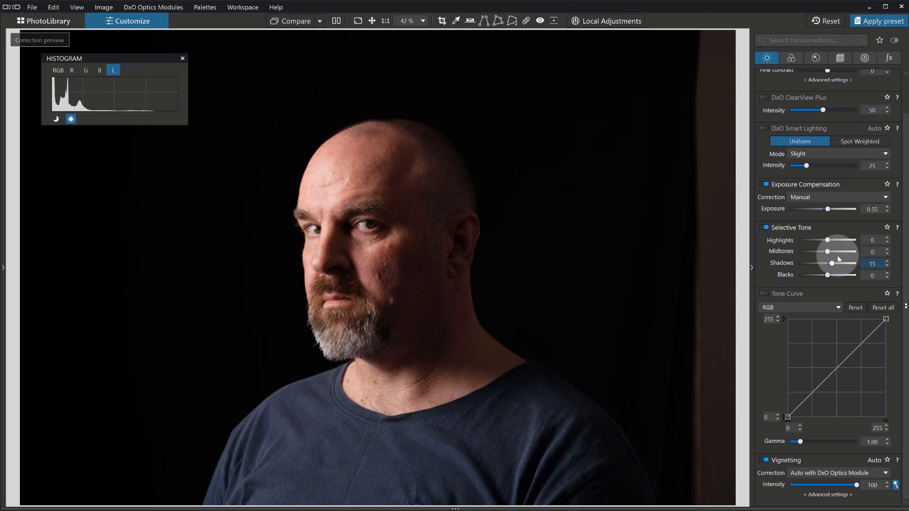
drag(830, 252, 832, 253)
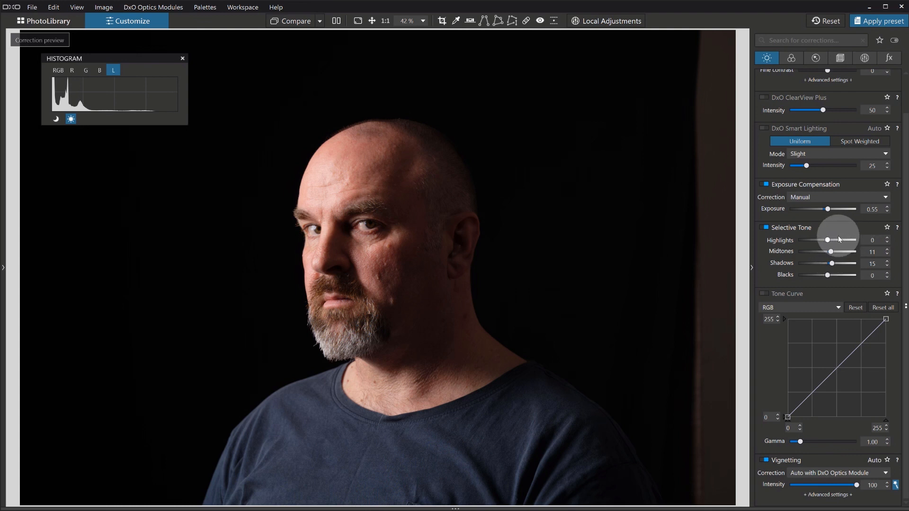
- Soften the portrait by setting contrast to -25 and microcontrast to -20
scroll(893, 239, up, 2)
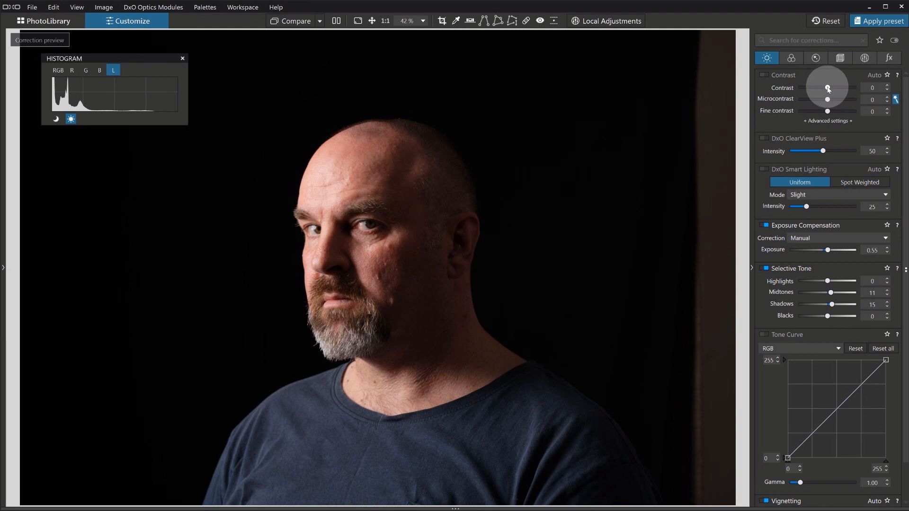
drag(828, 88, 822, 88)
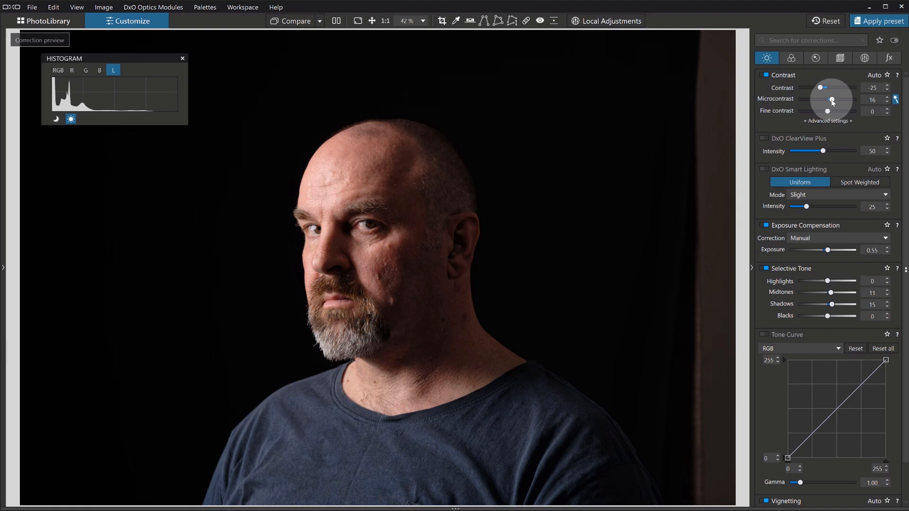
drag(832, 100, 823, 102)
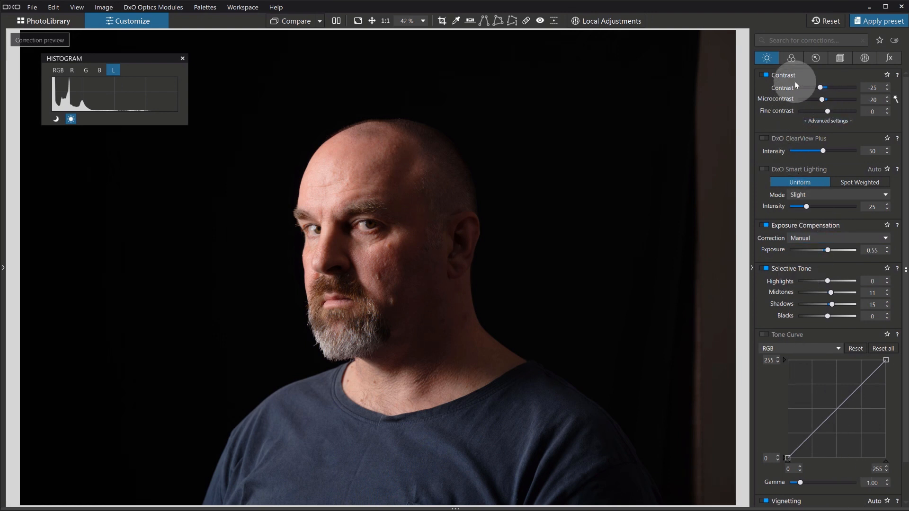
- Set the Color Accentuation saturation to -10 and choose DxO Portrait as the color rendering
click(791, 58)
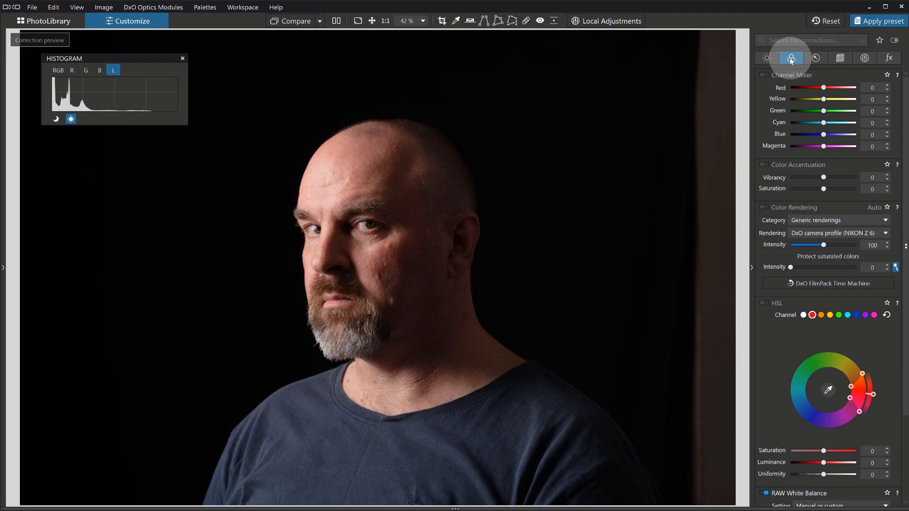
click(765, 165)
drag(824, 190, 821, 189)
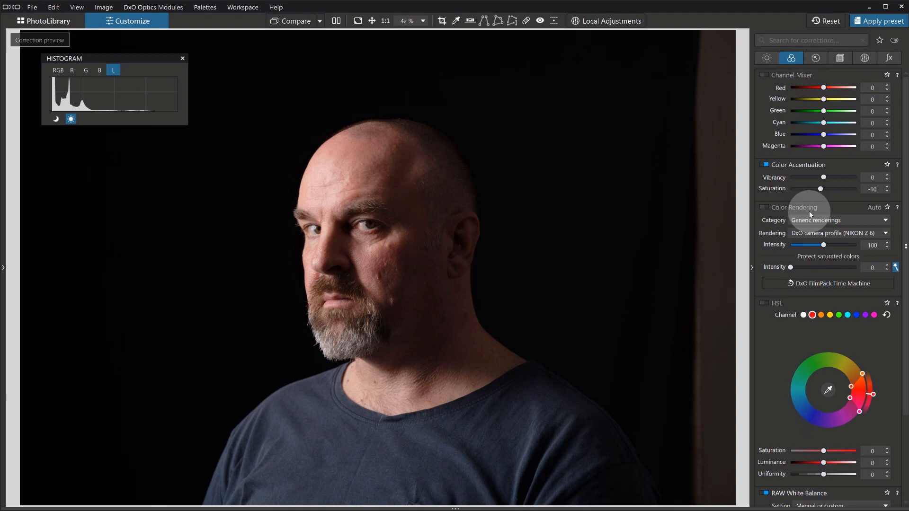
click(821, 233)
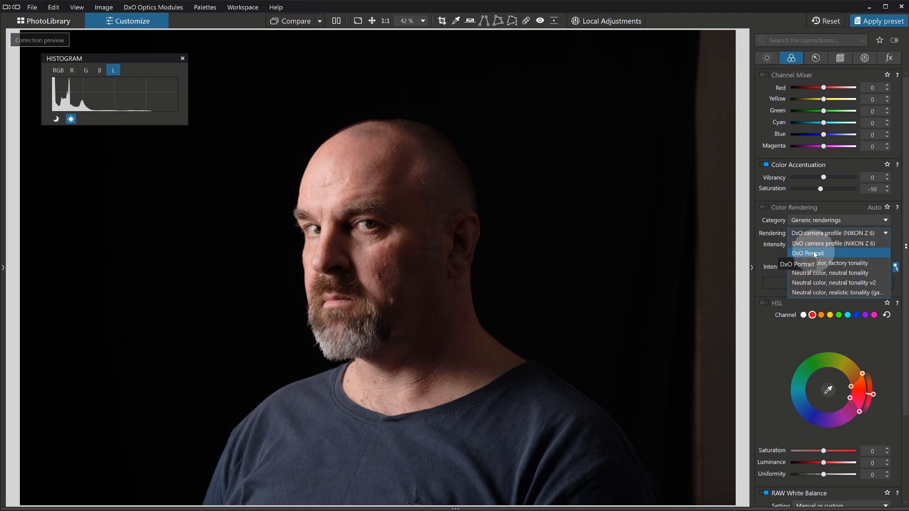
click(814, 253)
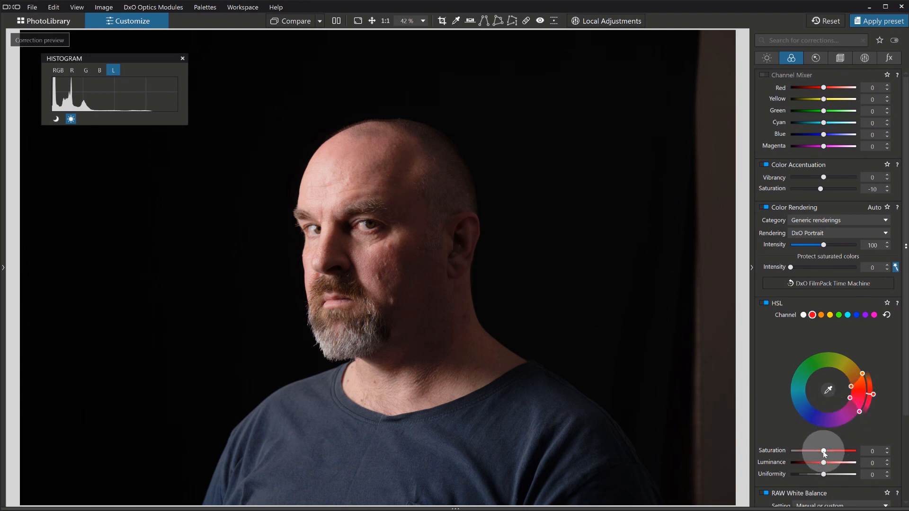
- Set the HSL saturation to -10 for the red channel and 10 for the orange channel
drag(824, 455, 820, 454)
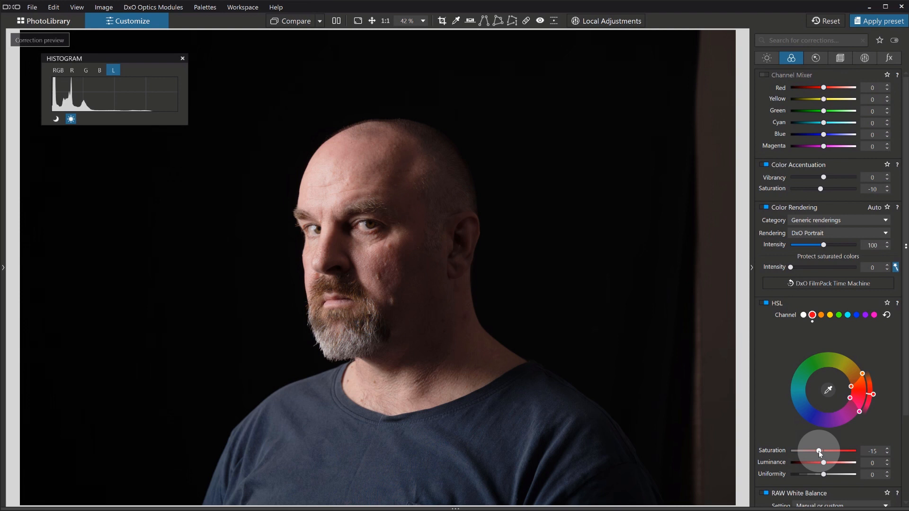
click(820, 315)
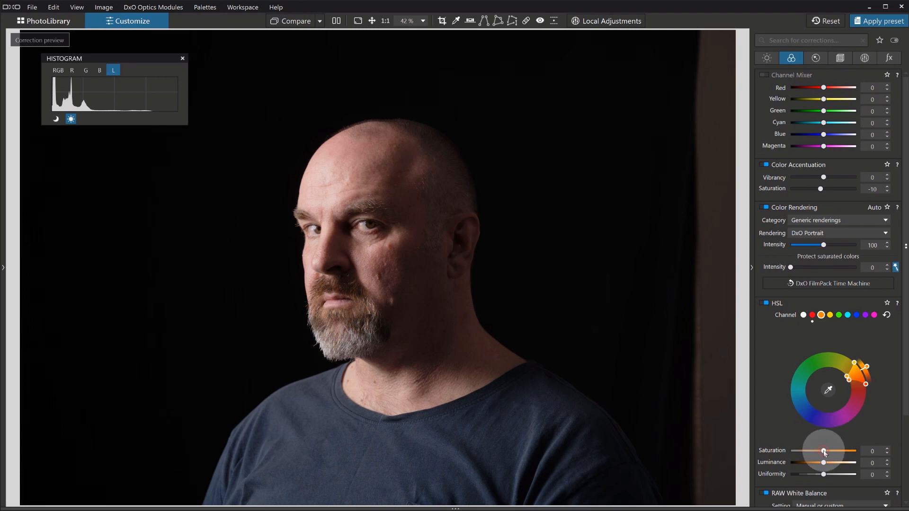
drag(822, 451, 827, 452)
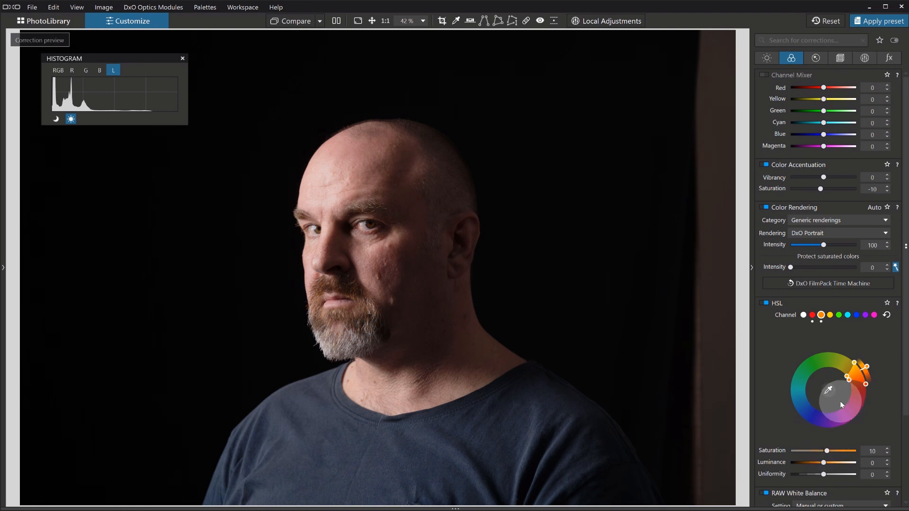
click(812, 314)
drag(818, 452, 821, 451)
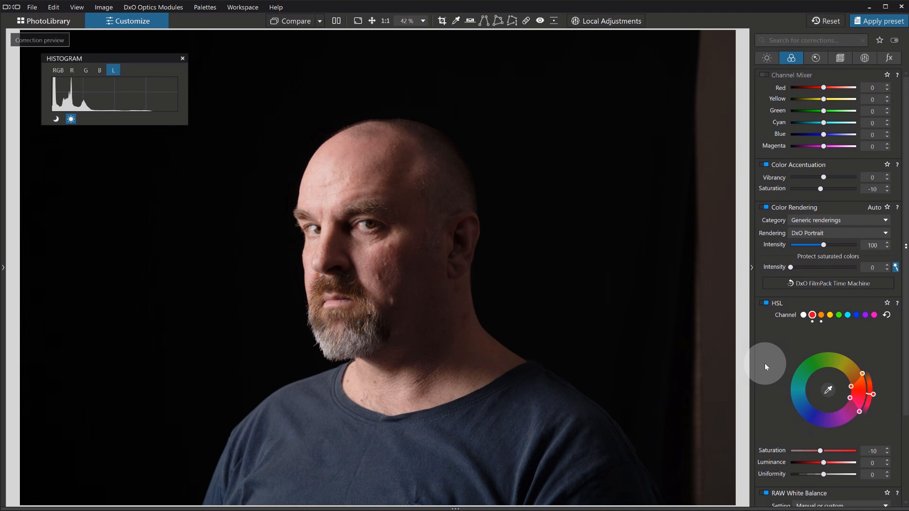
- Apply the Portrait style in Style - Toning with simple toning
scroll(765, 363, down, 5)
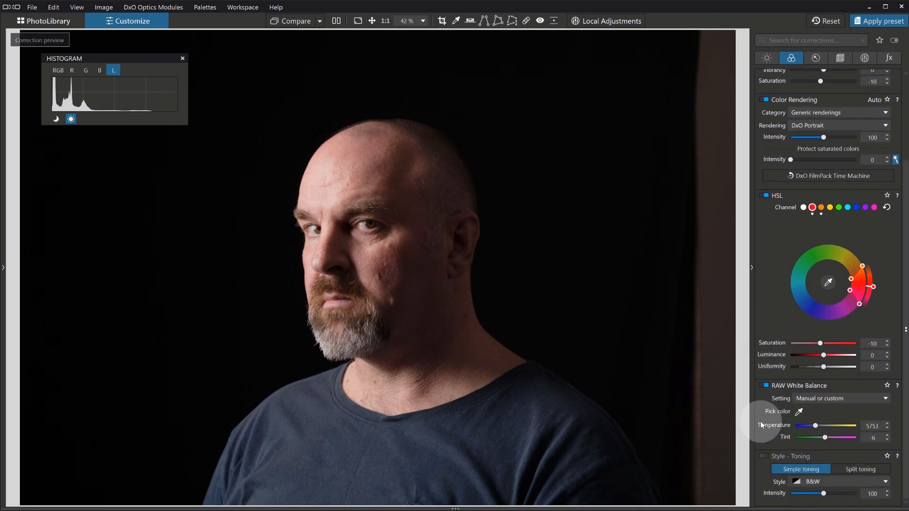
click(808, 482)
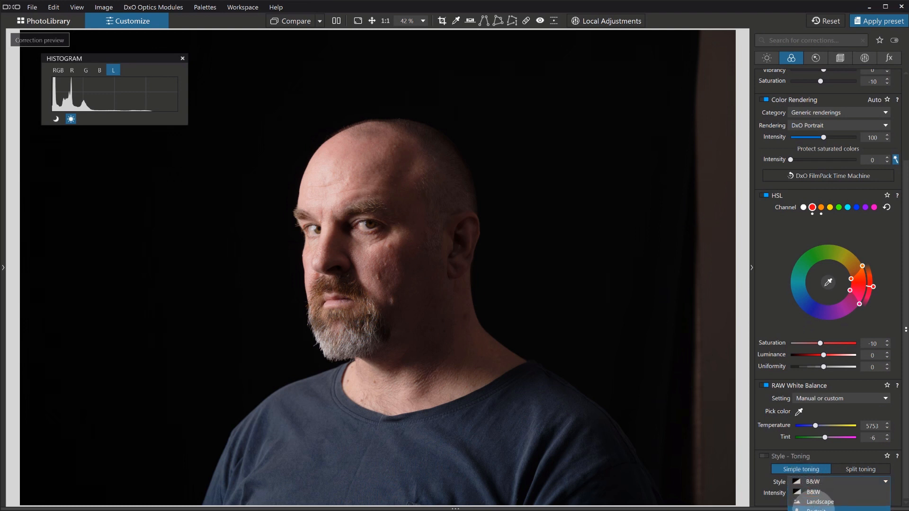
click(807, 509)
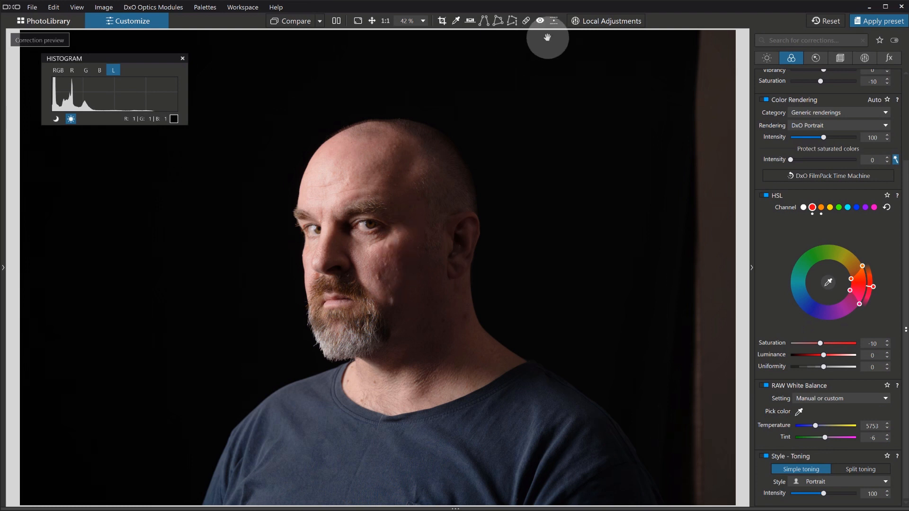
- Start a local adjustment with the manual brush and paint its mask over the bright part of the forehead
click(590, 23)
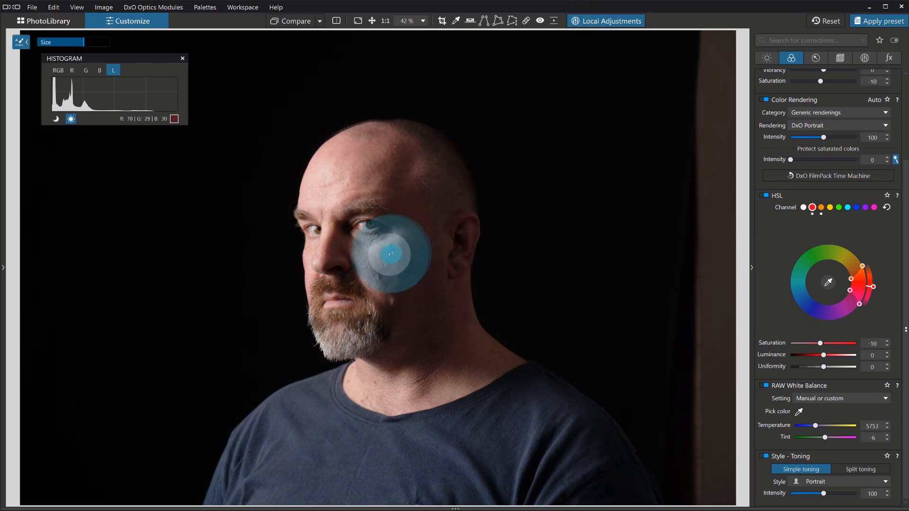
right_click(340, 189)
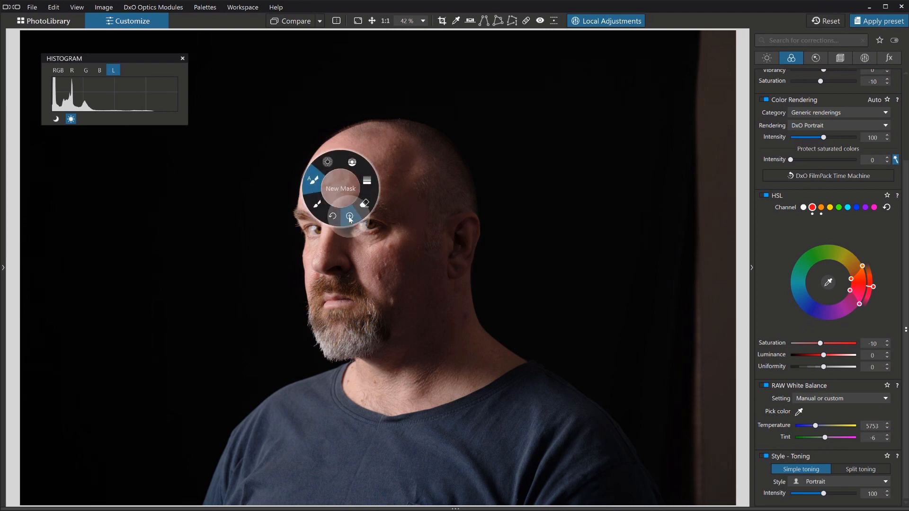
click(319, 206)
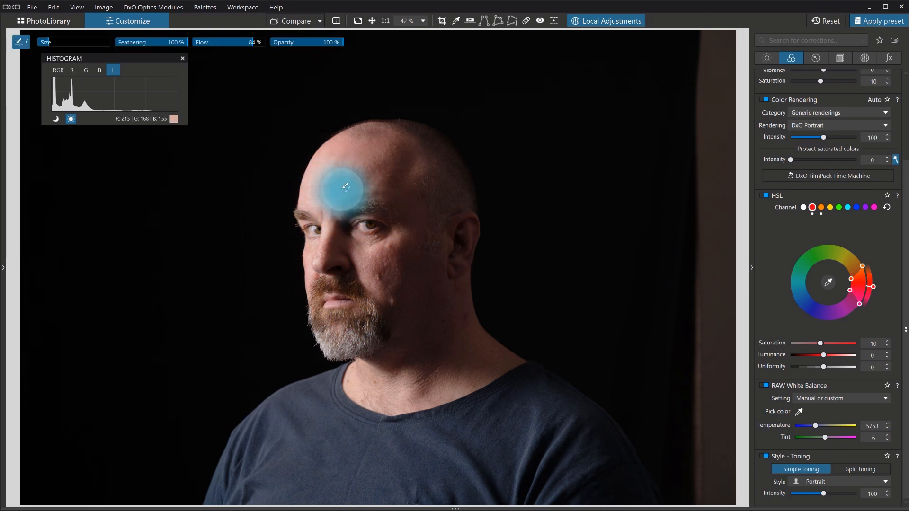
mouse_move(340, 167)
mouse_down()
mouse_move(333, 193)
mouse_move(347, 164)
mouse_move(353, 170)
mouse_up()
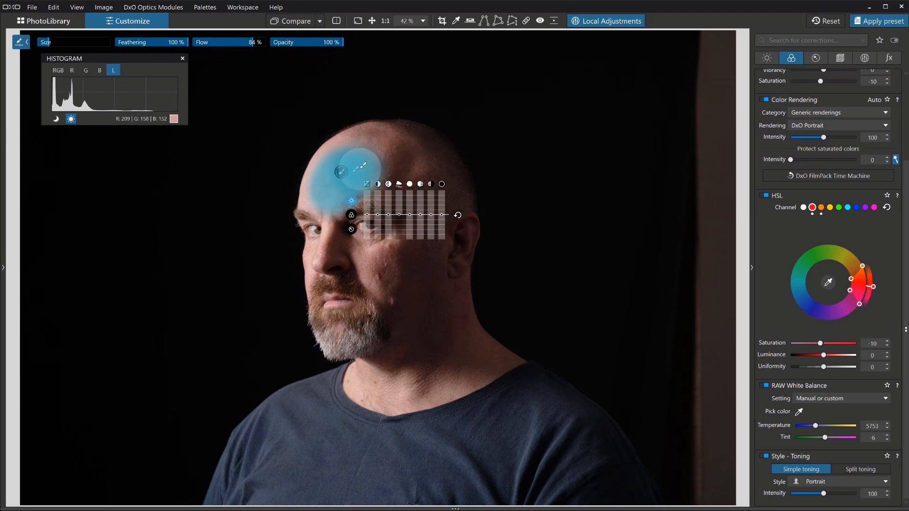
- View the face at 100% and extend the brush mask along the nose and over the cheek below the eye
click(385, 21)
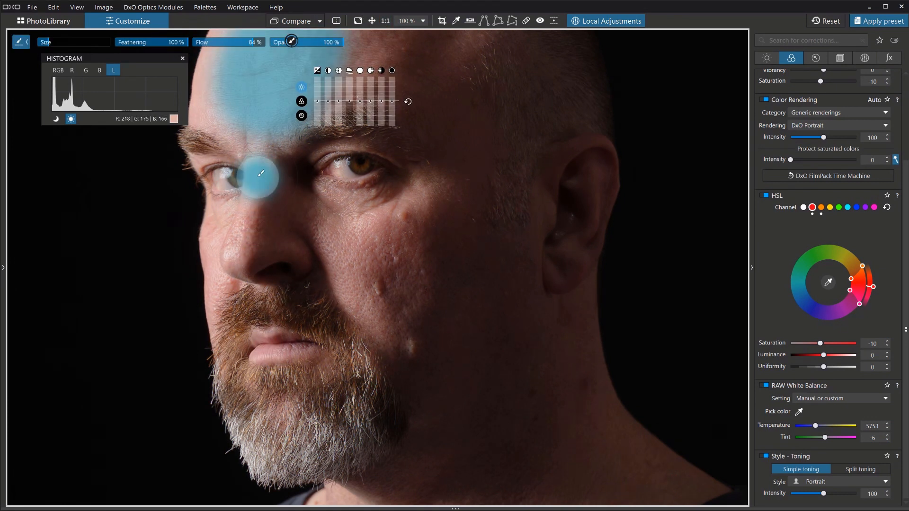
drag(258, 160, 234, 258)
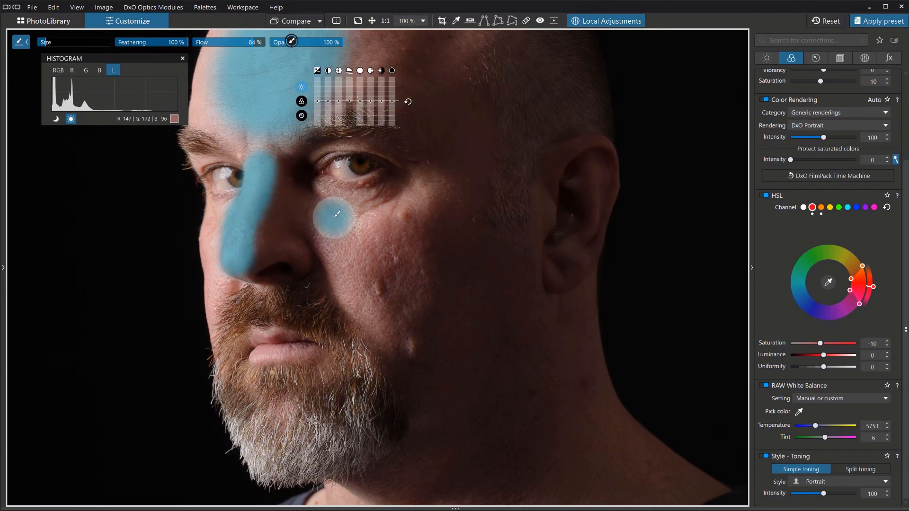
drag(345, 211, 386, 203)
drag(333, 218, 362, 217)
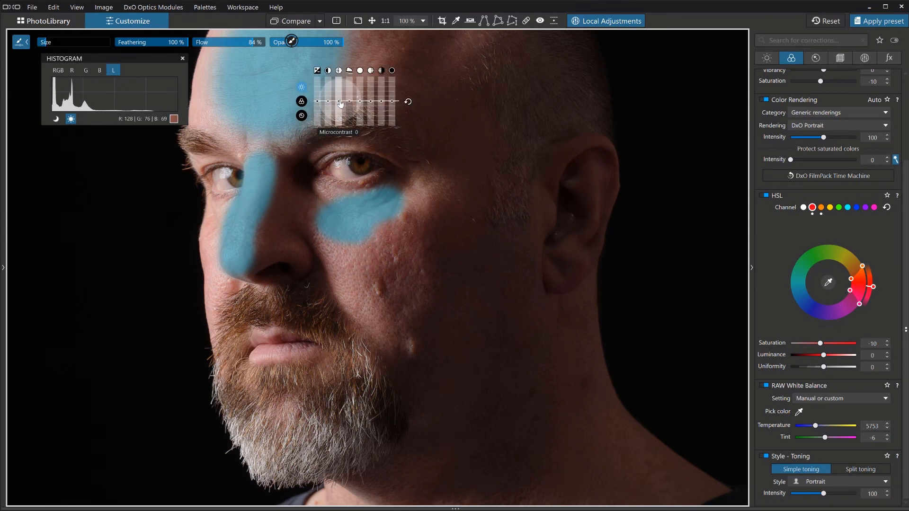
- Set the microcontrast of the brushed skin areas to -29 and compare the portrait with its uncorrected version
drag(339, 101, 339, 110)
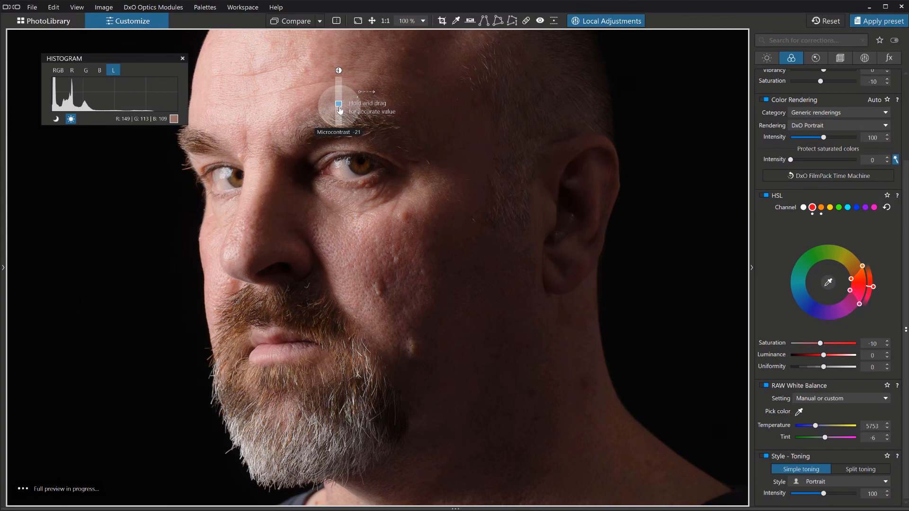
drag(340, 109, 339, 112)
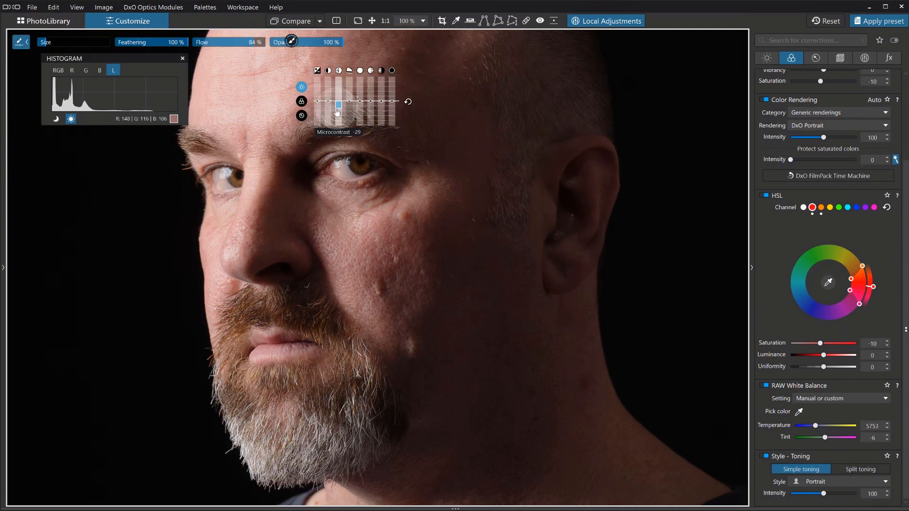
click(334, 275)
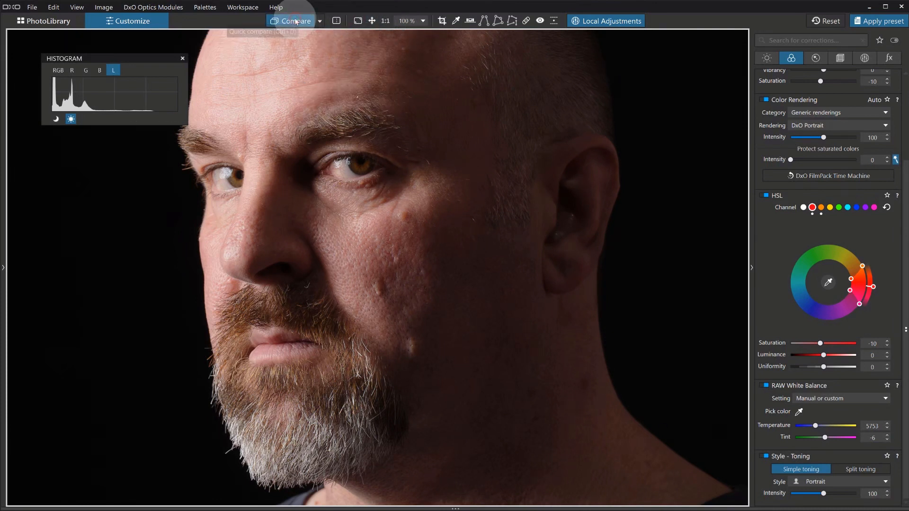
click(296, 21)
click(295, 21)
click(296, 21)
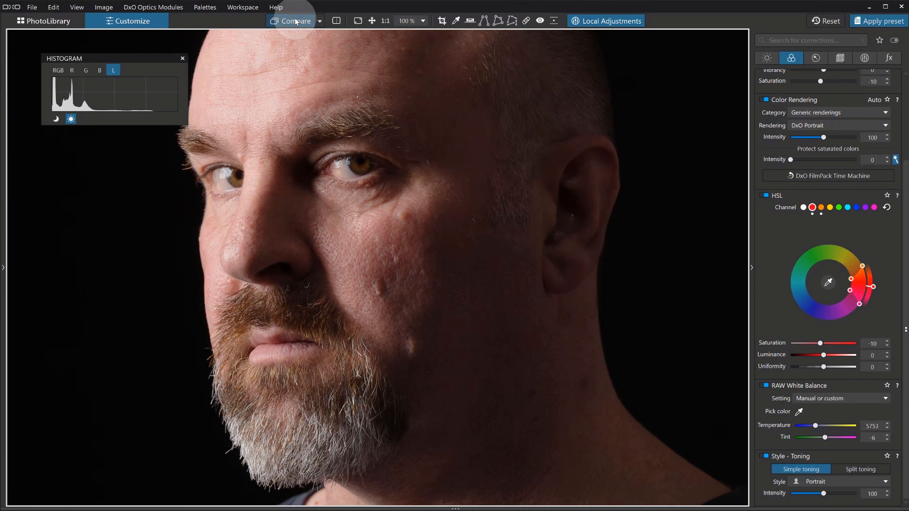
click(349, 45)
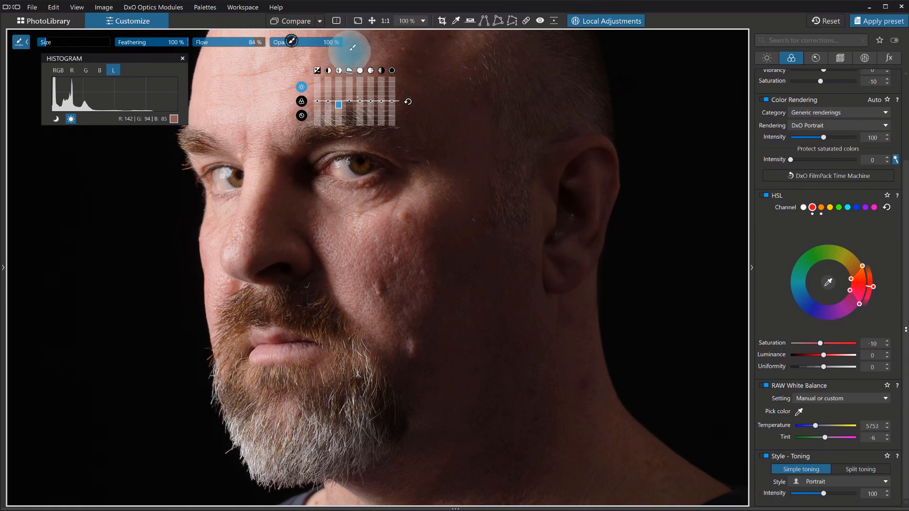
- Create a new brush mask over both eyes and erase the excess that spills toward the bridge of the nose
click(356, 166)
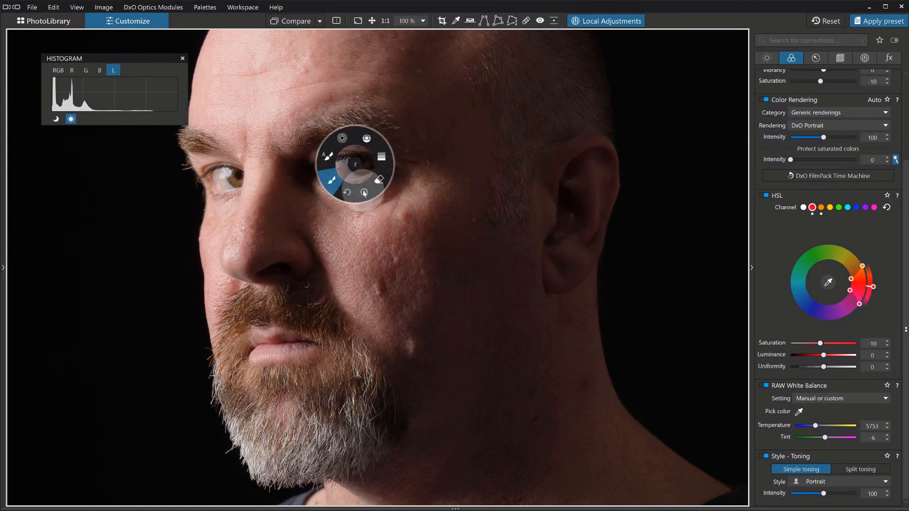
click(356, 189)
mouse_move(356, 189)
mouse_down()
mouse_move(332, 168)
mouse_move(369, 168)
mouse_move(360, 169)
mouse_up()
mouse_move(260, 186)
mouse_down()
mouse_move(236, 182)
mouse_move(239, 175)
mouse_move(215, 177)
mouse_move(237, 175)
mouse_up()
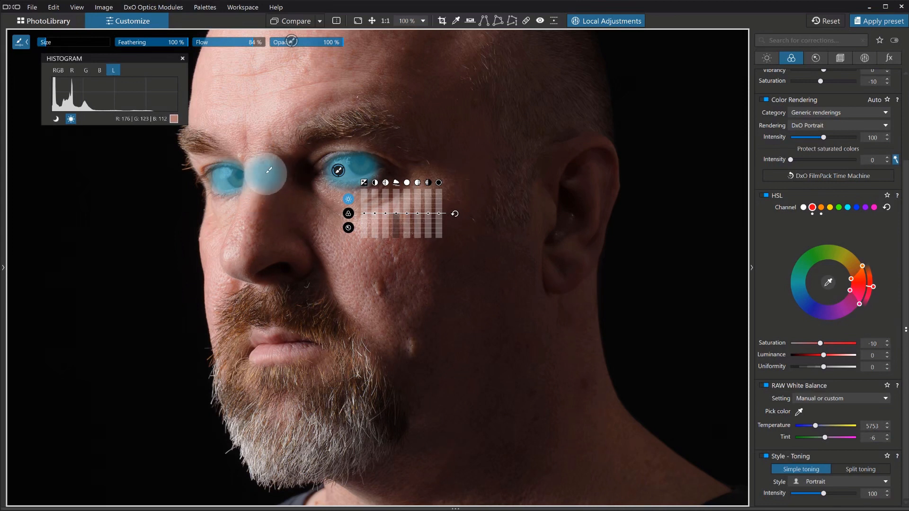
key(alt)
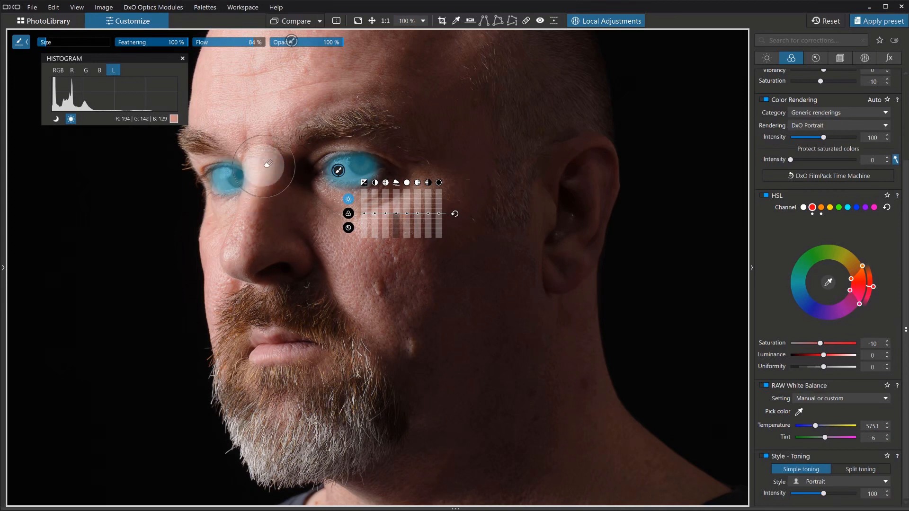
drag(268, 166, 266, 173)
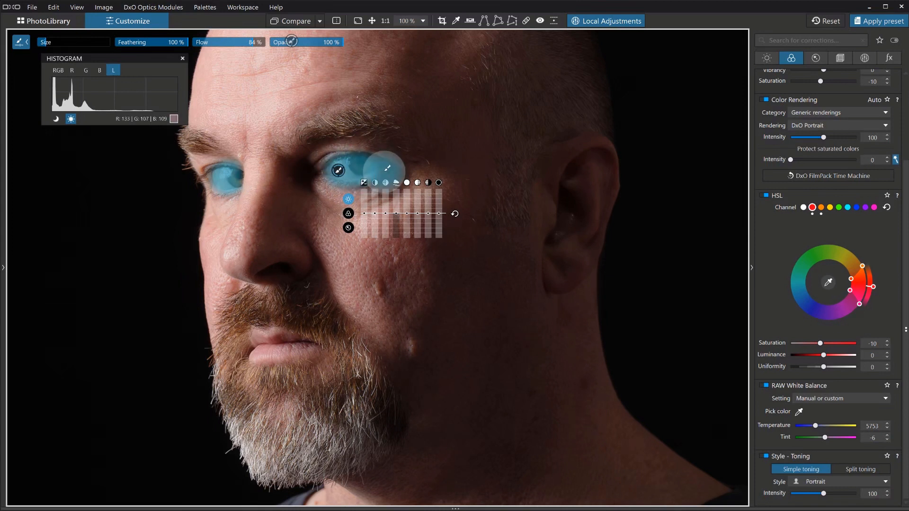
mouse_move(232, 159)
mouse_down()
mouse_move(212, 148)
mouse_move(225, 179)
mouse_up()
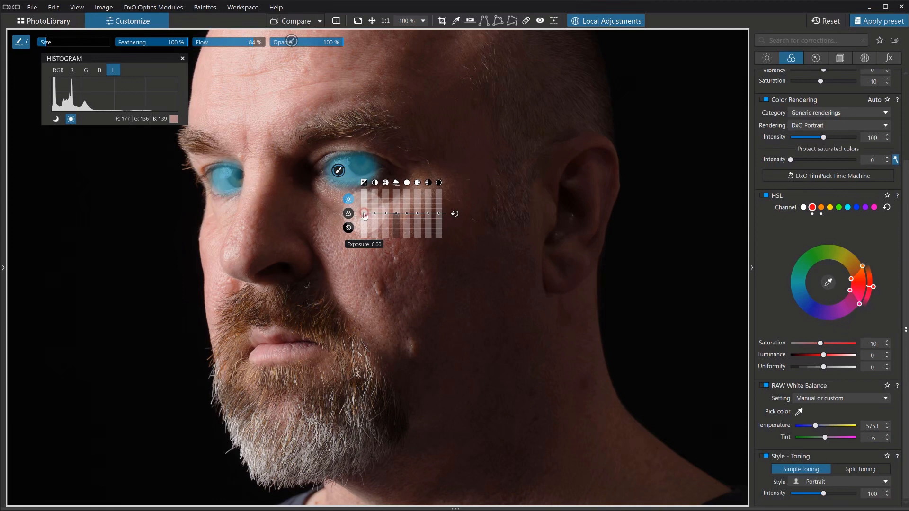
- Fine-tune the exposure of the eye mask and raise its saturation slightly
drag(364, 215, 364, 216)
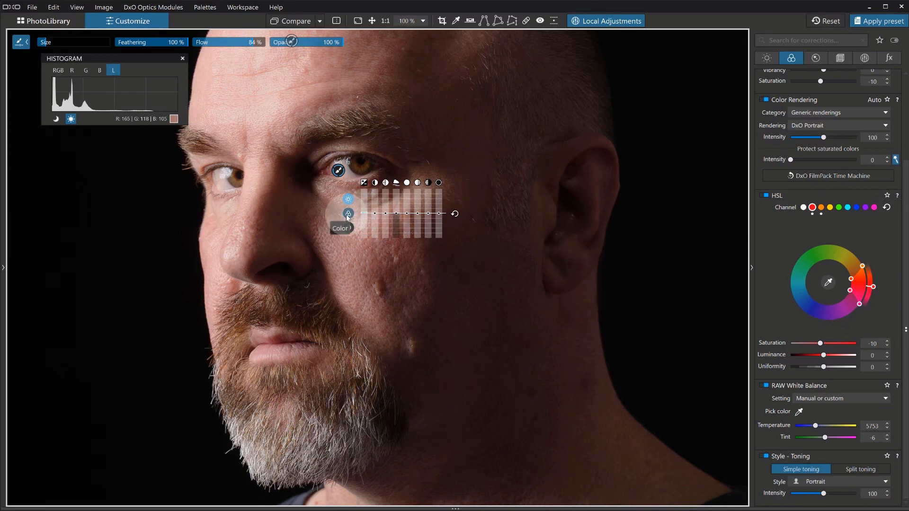
click(348, 214)
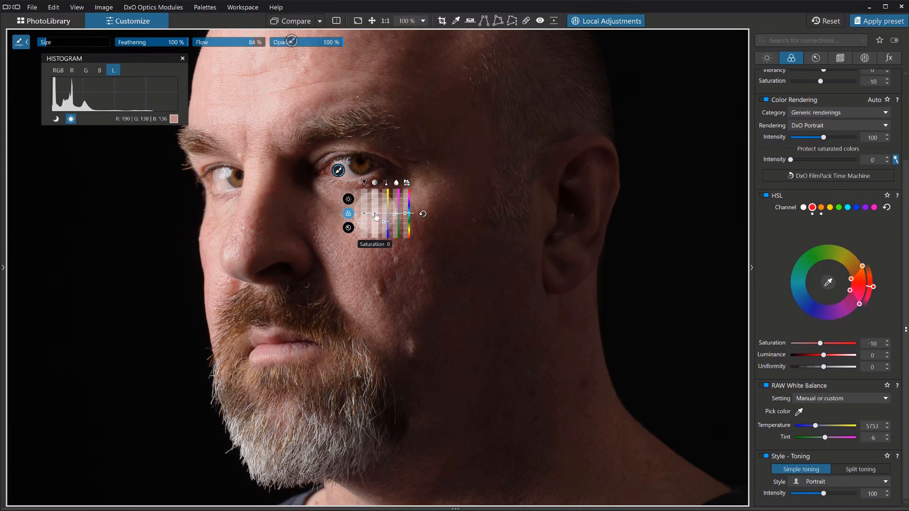
drag(375, 216, 374, 213)
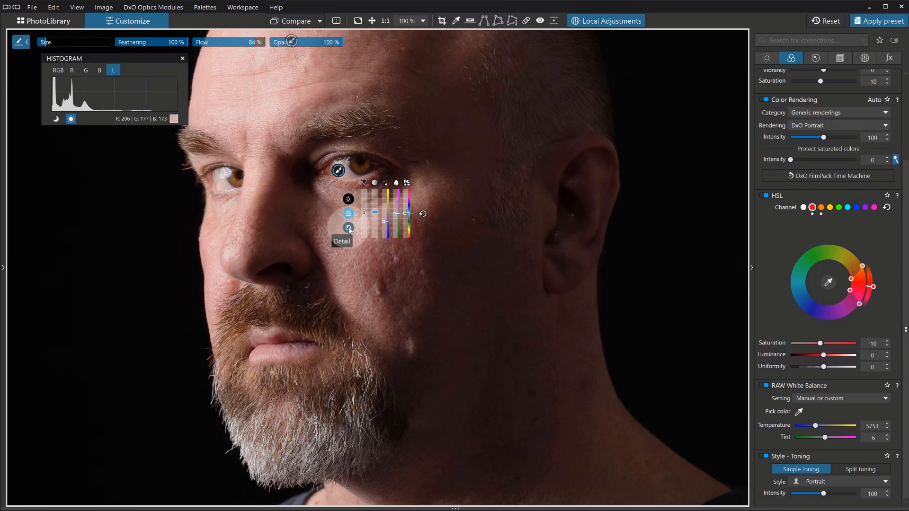
- Try a strong sharpness on the eye mask, and reduce it to about 13
click(349, 228)
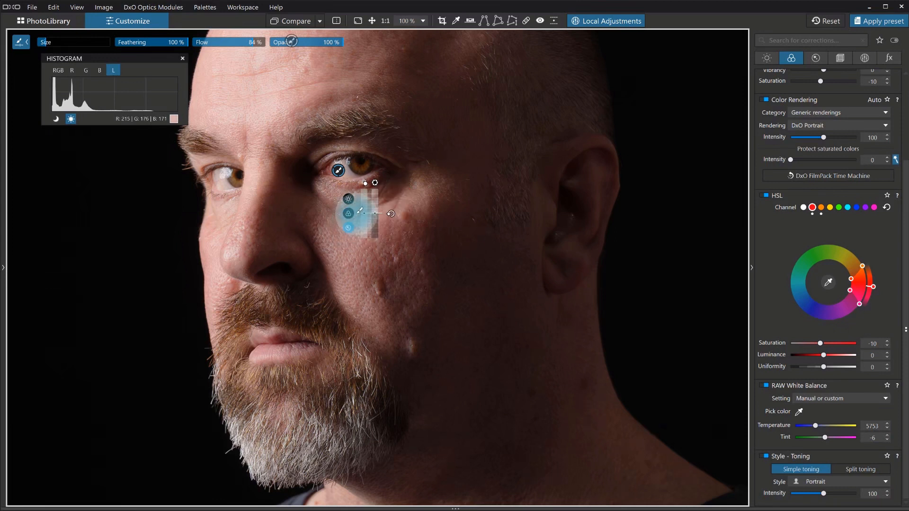
drag(364, 218, 365, 217)
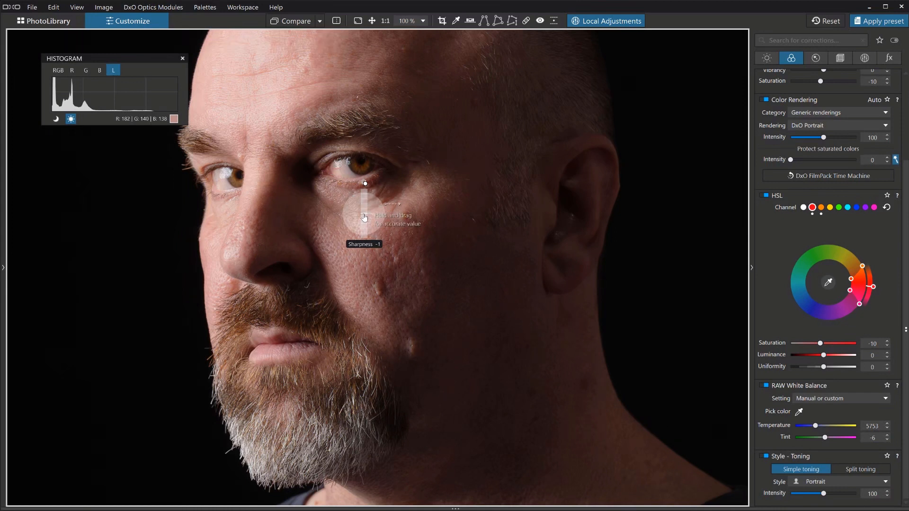
drag(364, 217, 365, 199)
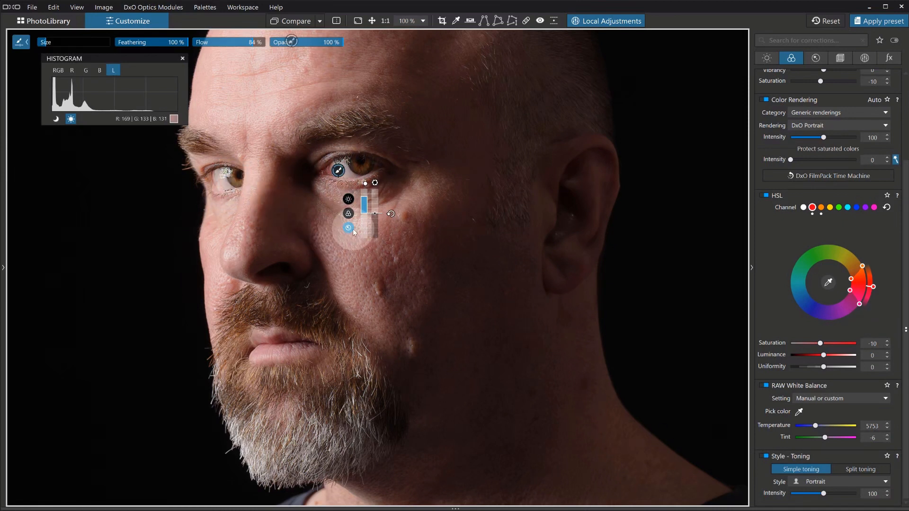
drag(365, 201, 364, 212)
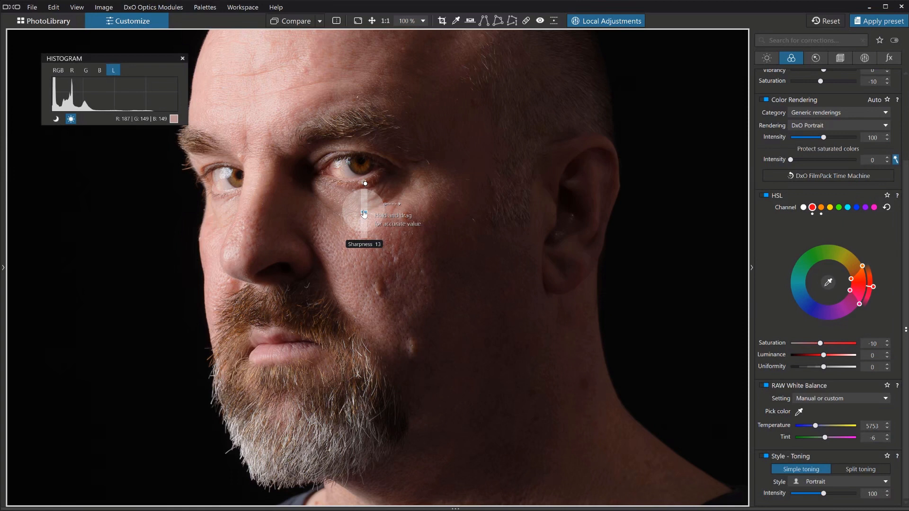
drag(364, 213, 364, 212)
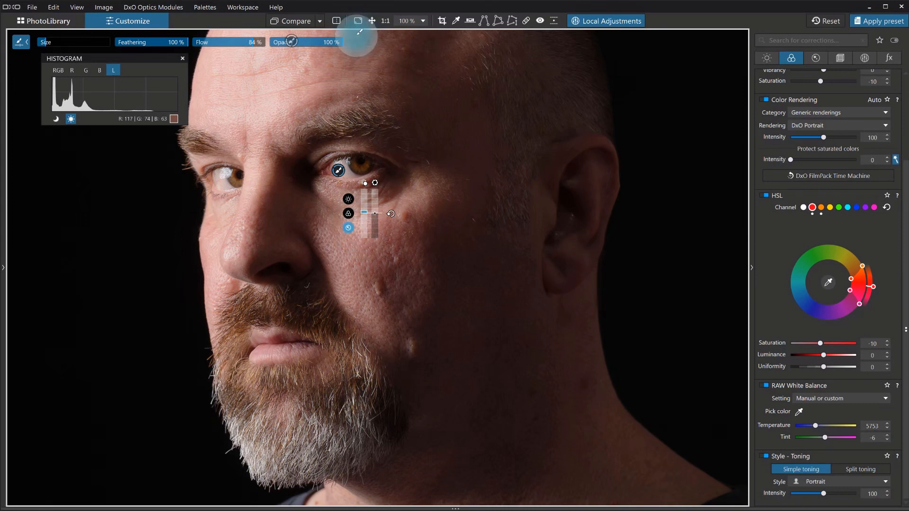
- Fit the whole portrait on screen and paint a new Auto brush mask over the entire blue shirt
click(373, 23)
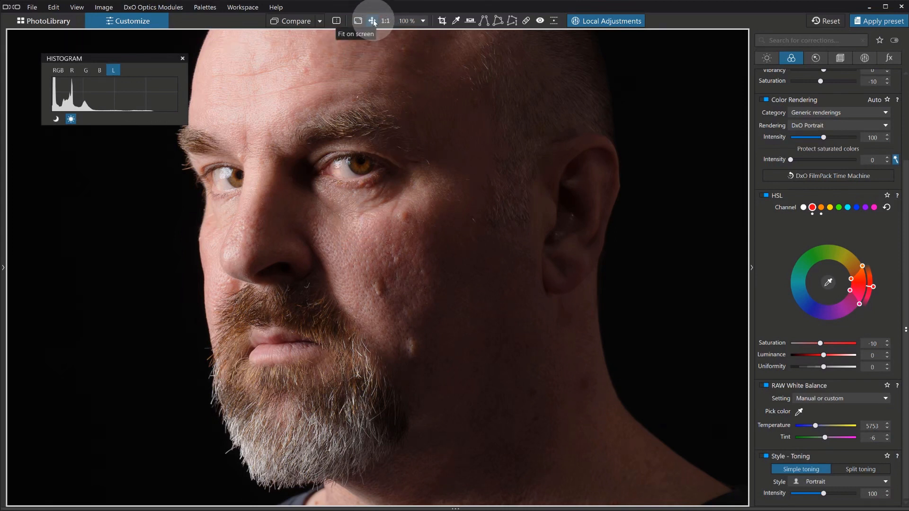
click(372, 22)
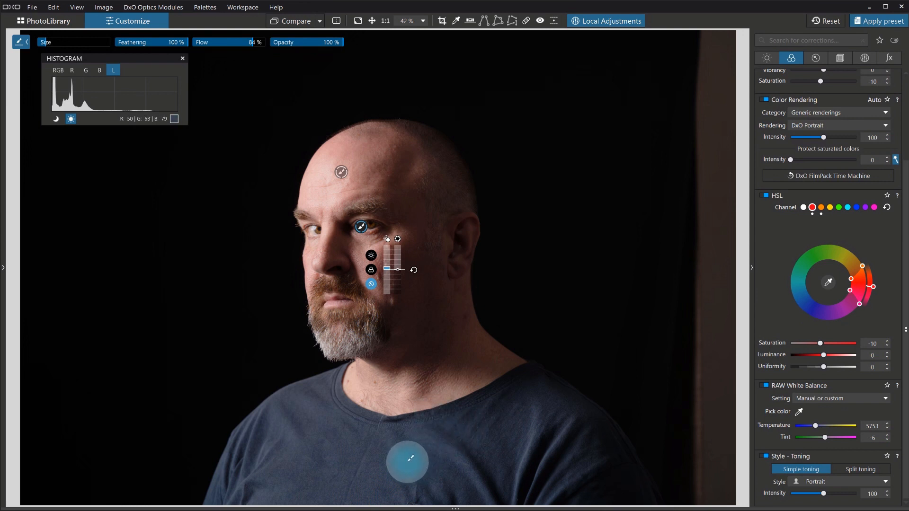
right_click(338, 459)
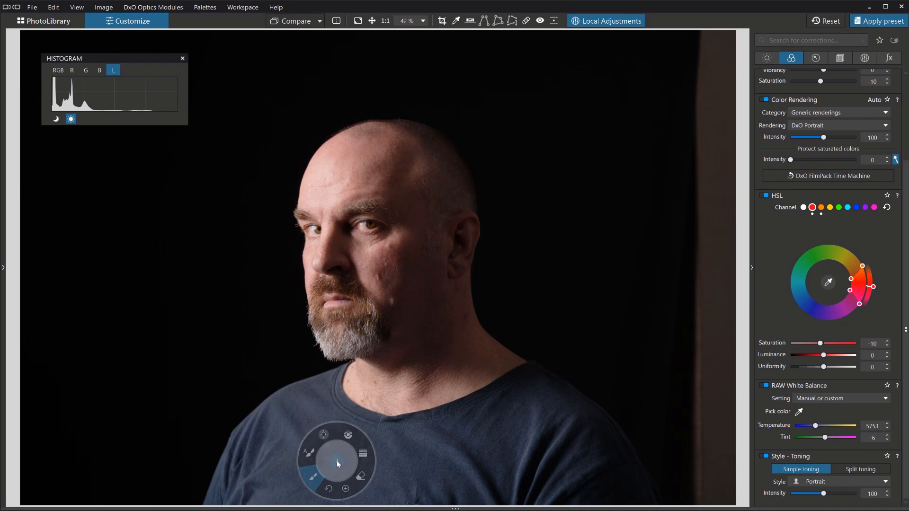
click(307, 455)
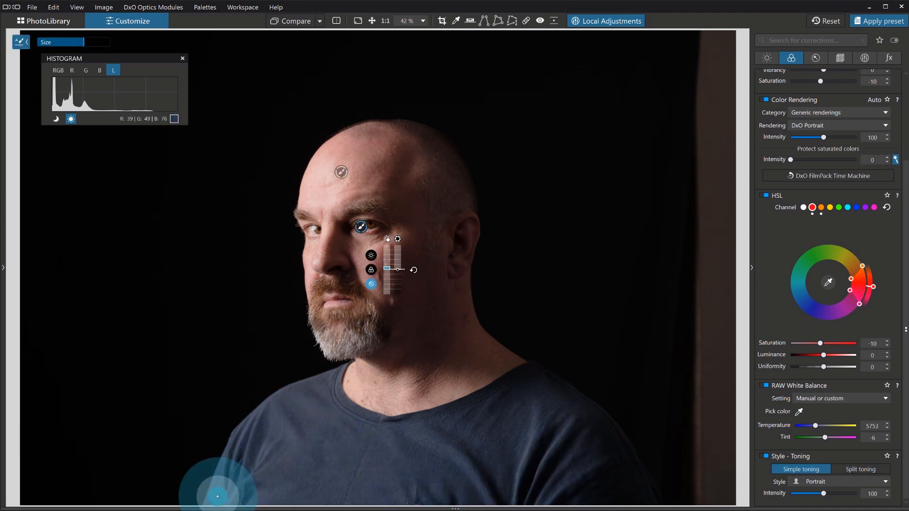
mouse_move(214, 499)
mouse_down()
mouse_move(216, 466)
mouse_move(237, 437)
mouse_move(270, 397)
mouse_move(293, 393)
mouse_move(304, 381)
mouse_move(327, 383)
mouse_move(327, 402)
mouse_move(357, 425)
mouse_move(421, 423)
mouse_move(548, 372)
mouse_move(619, 432)
mouse_move(649, 493)
mouse_move(633, 493)
mouse_move(547, 426)
mouse_move(573, 487)
mouse_move(508, 477)
mouse_move(509, 448)
mouse_move(348, 493)
mouse_move(270, 481)
mouse_move(300, 442)
mouse_move(277, 478)
mouse_move(308, 479)
mouse_up()
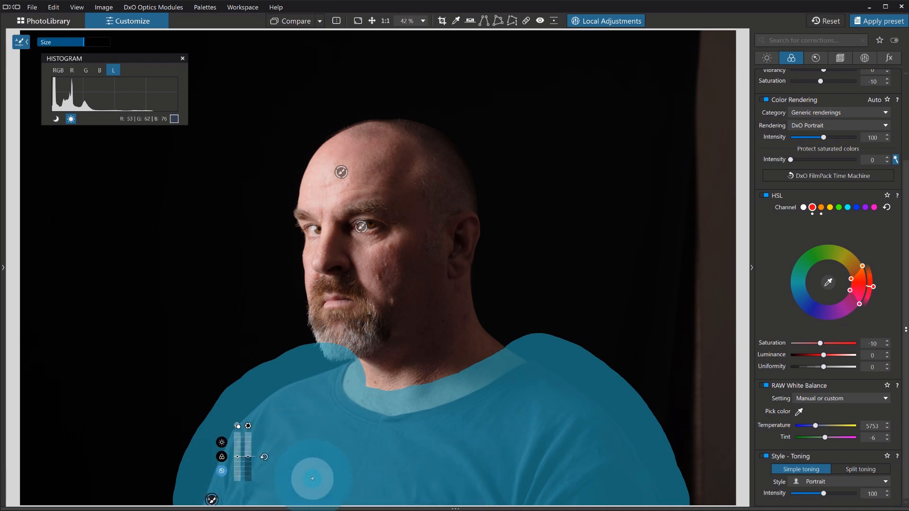
- Darken the shirt by setting the exposure of its mask to -0.95
click(222, 443)
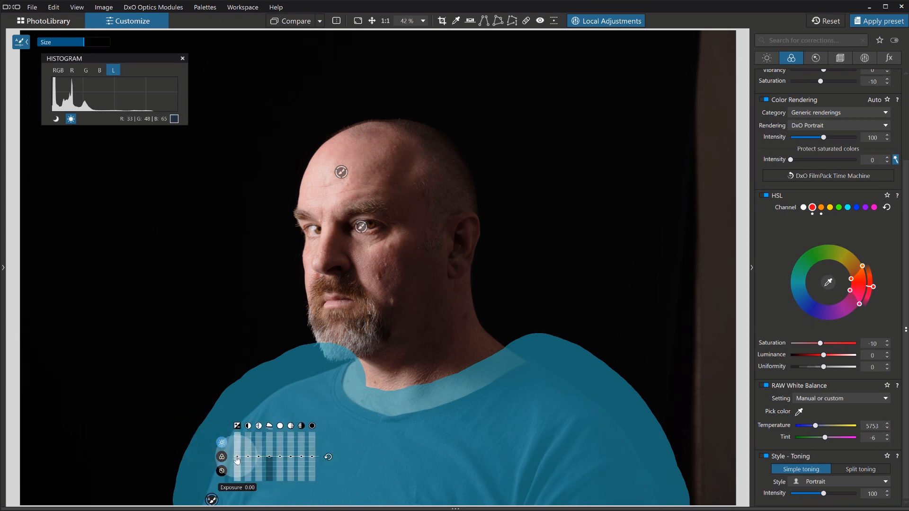
drag(238, 461, 239, 463)
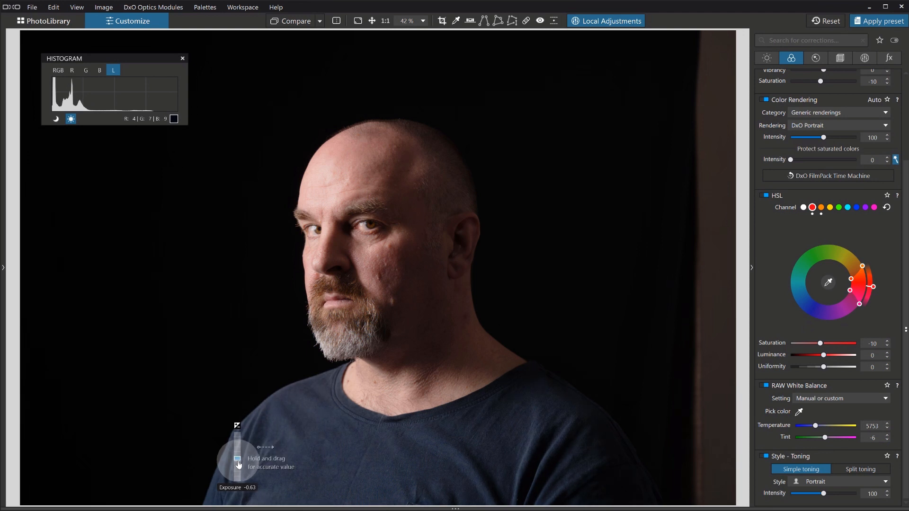
drag(239, 466, 238, 467)
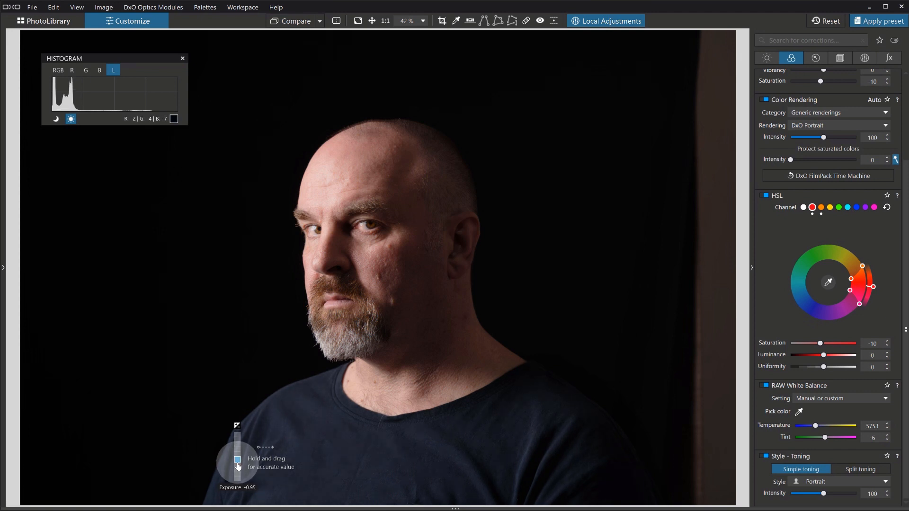
drag(239, 466, 238, 466)
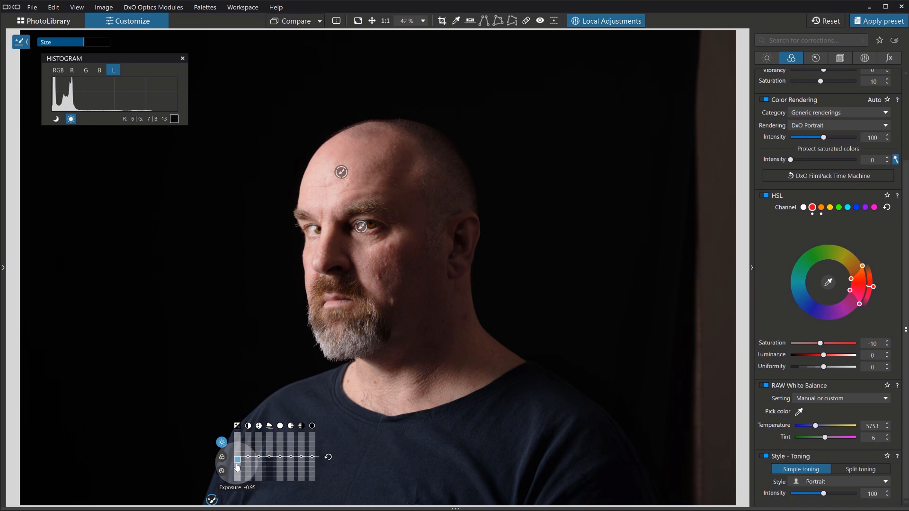
- Lower the saturation of the shirt mask to about -29 and leave the local adjustments
click(222, 457)
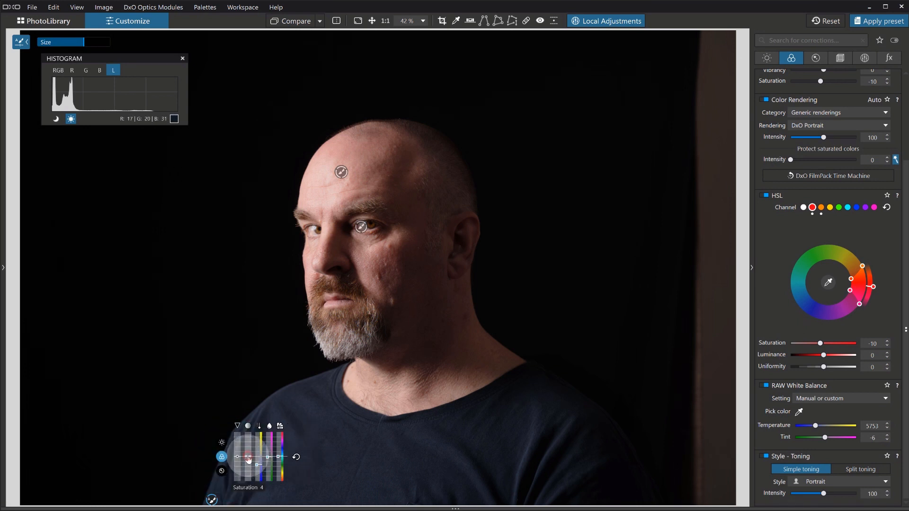
drag(248, 460, 248, 462)
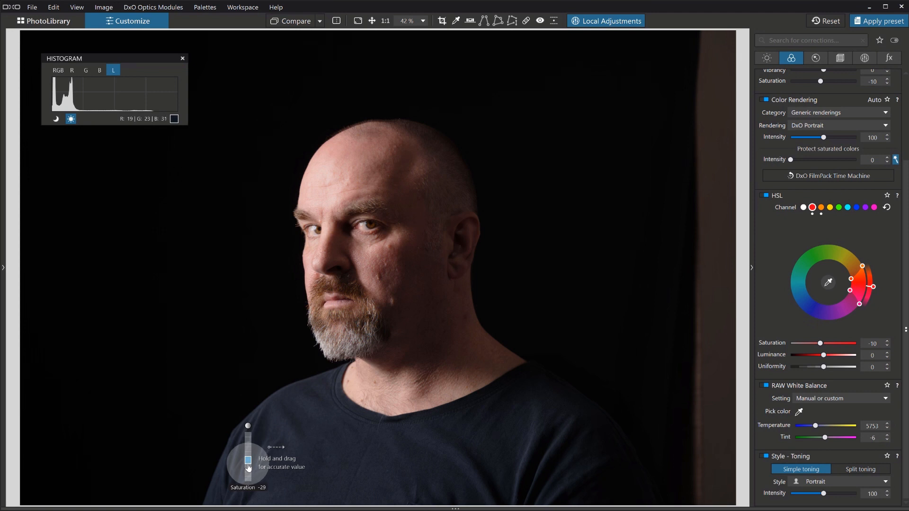
drag(248, 464, 248, 464)
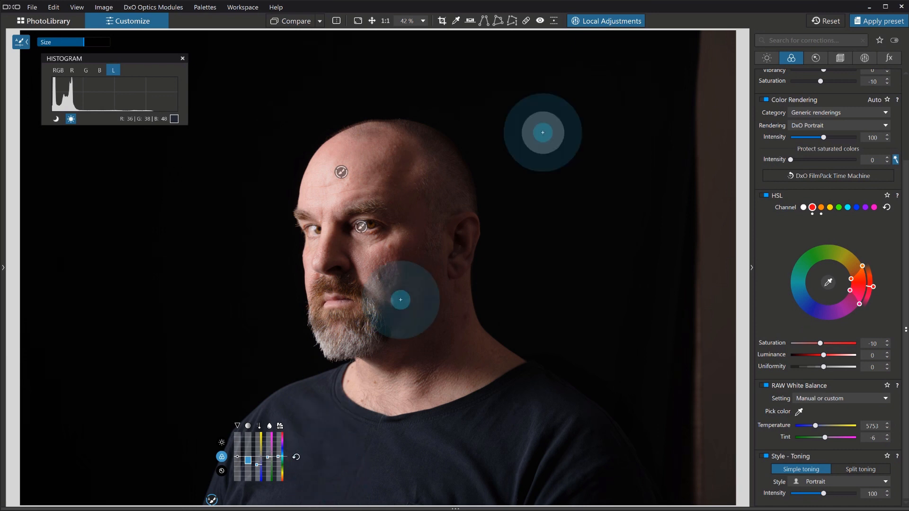
click(608, 21)
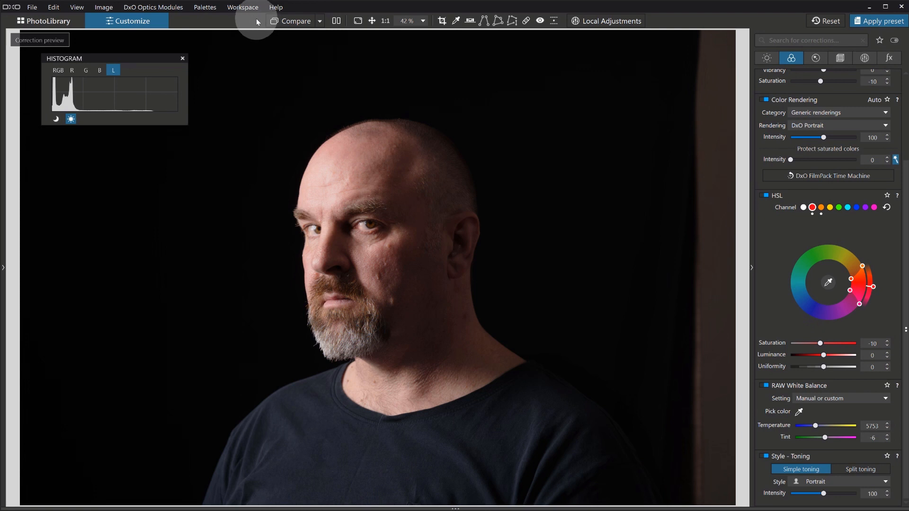
- Compare the corrected portrait with the uncorrected image, and examine the forehead, face, beard and neck at 100%
click(294, 22)
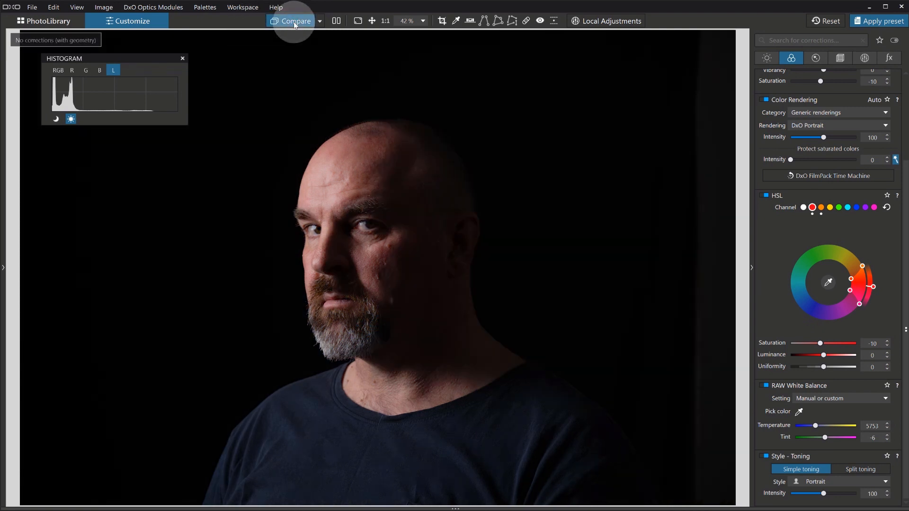
click(294, 22)
click(294, 23)
click(294, 22)
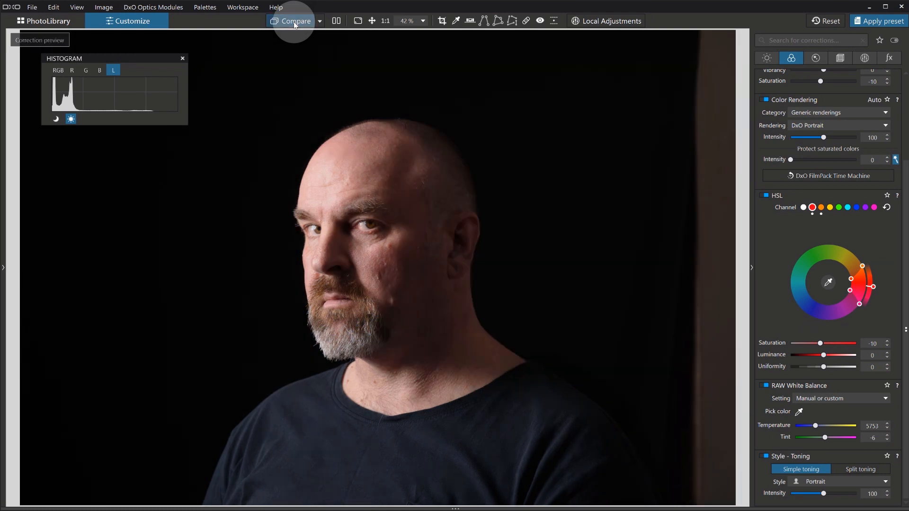
click(386, 22)
drag(306, 92, 364, 215)
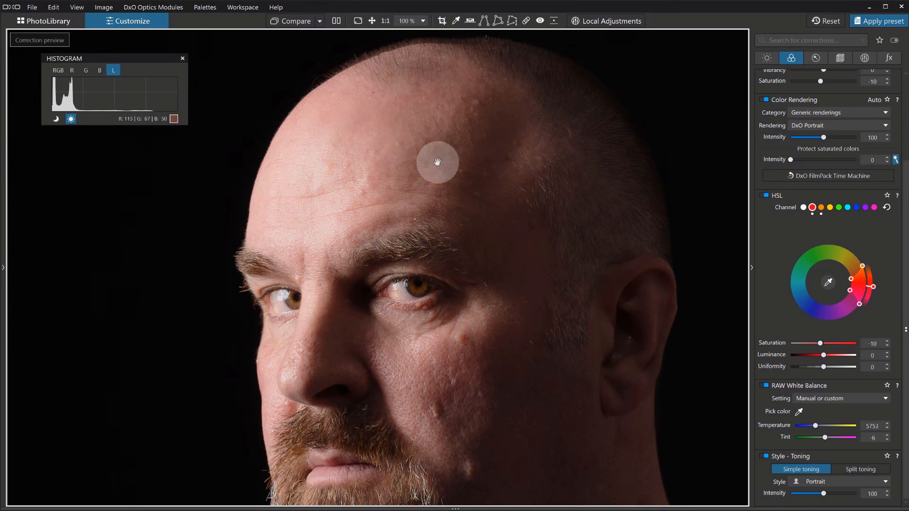
drag(443, 436, 423, 281)
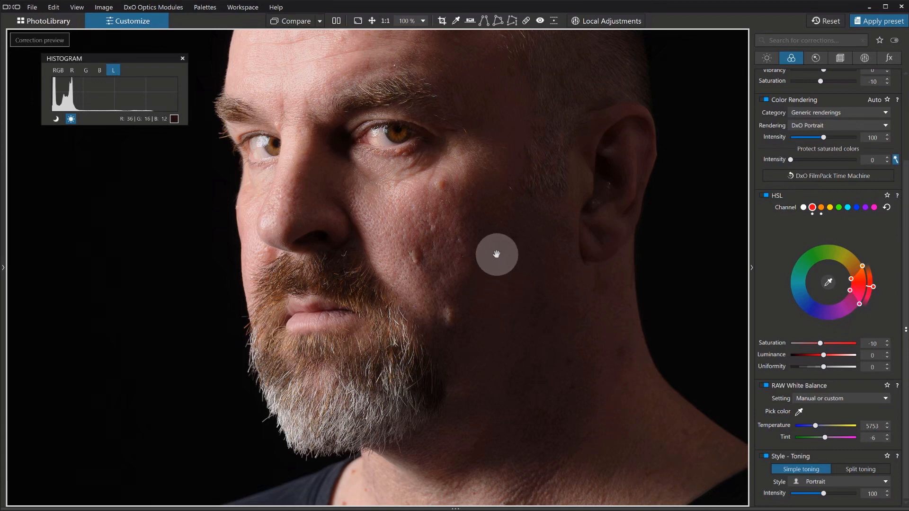
drag(410, 219, 477, 175)
drag(487, 264, 406, 199)
drag(504, 219, 354, 256)
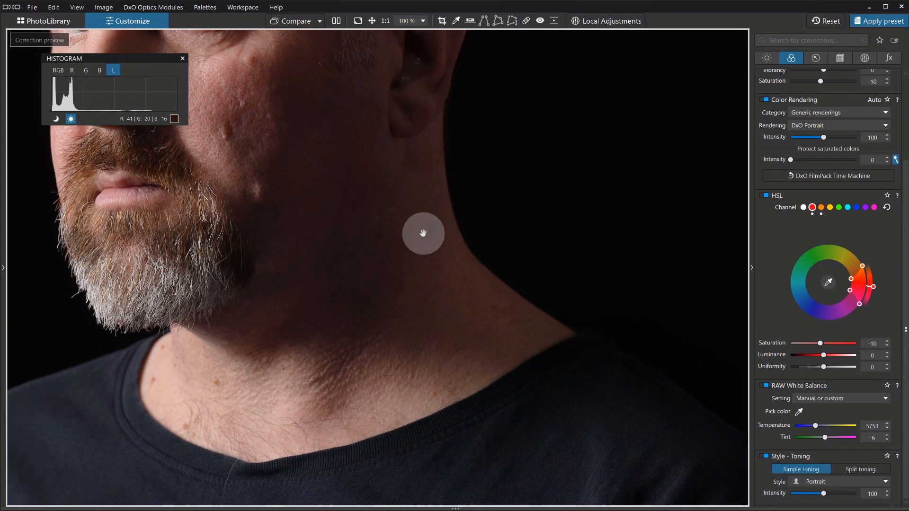
- Retouch the small dark spot on the shadowed side of the neck with the repair tool
click(526, 20)
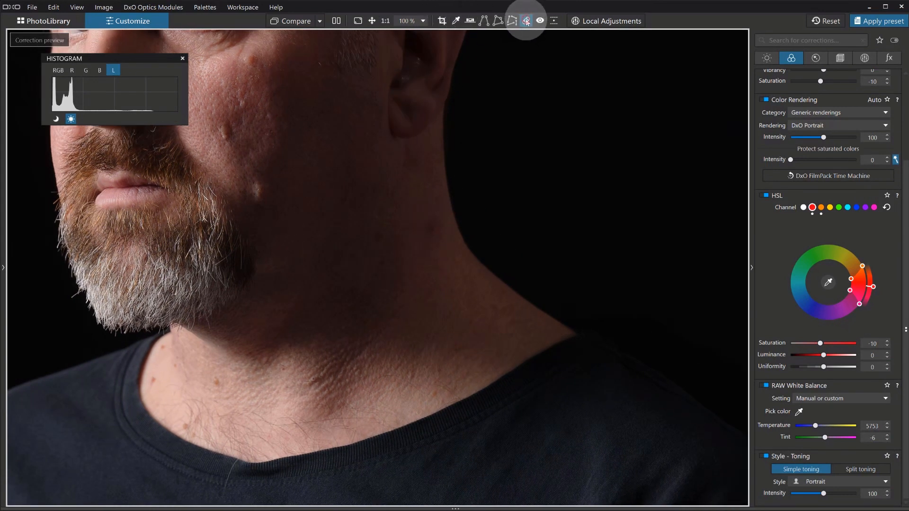
mouse_move(433, 236)
mouse_down()
mouse_move(430, 217)
mouse_move(426, 234)
mouse_up()
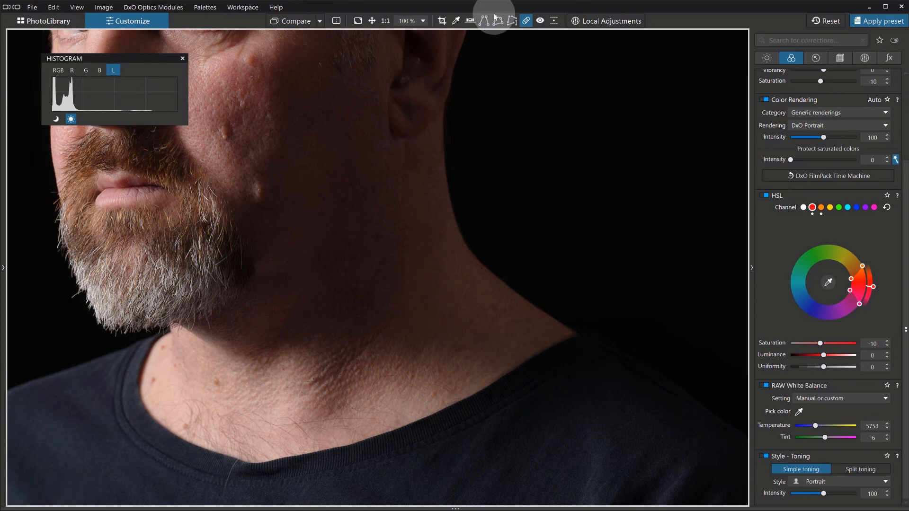
click(526, 22)
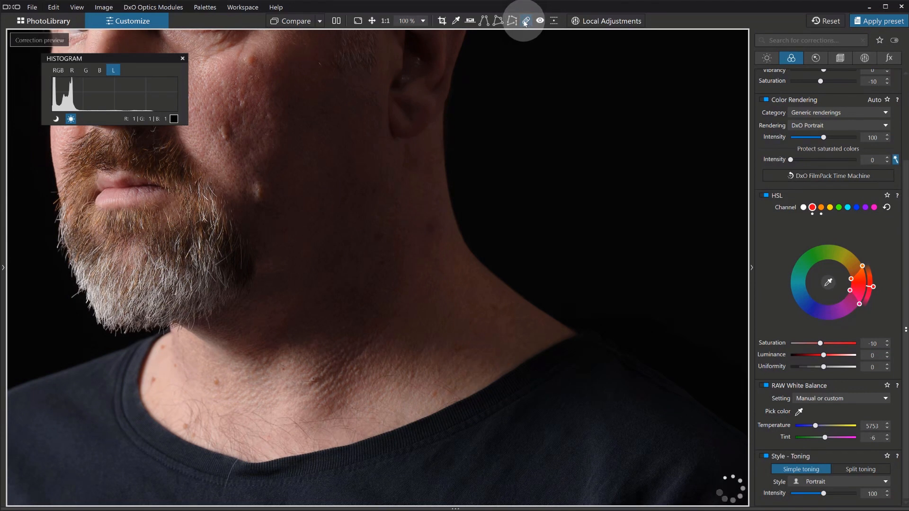
- Start a crop with a 1 × 1 aspect ratio and tighten it around the head and shoulders to about 3489 × 3489 px
click(372, 22)
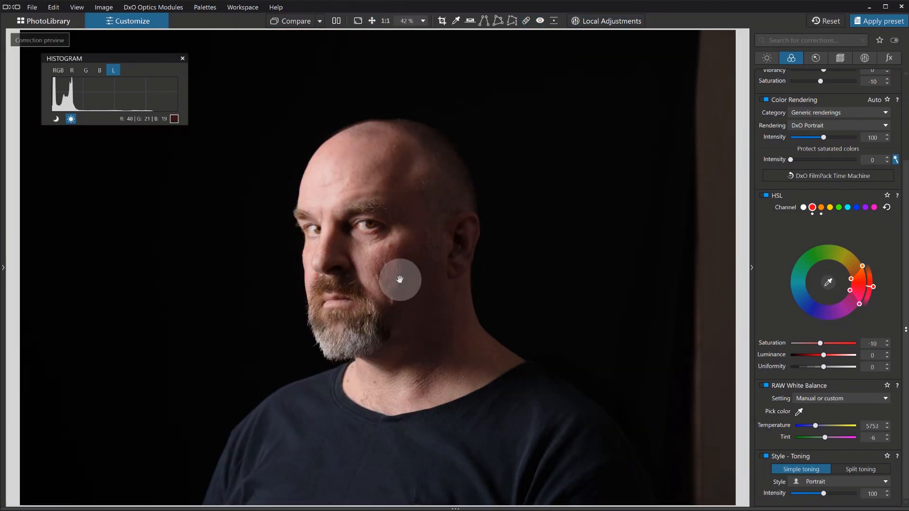
click(441, 22)
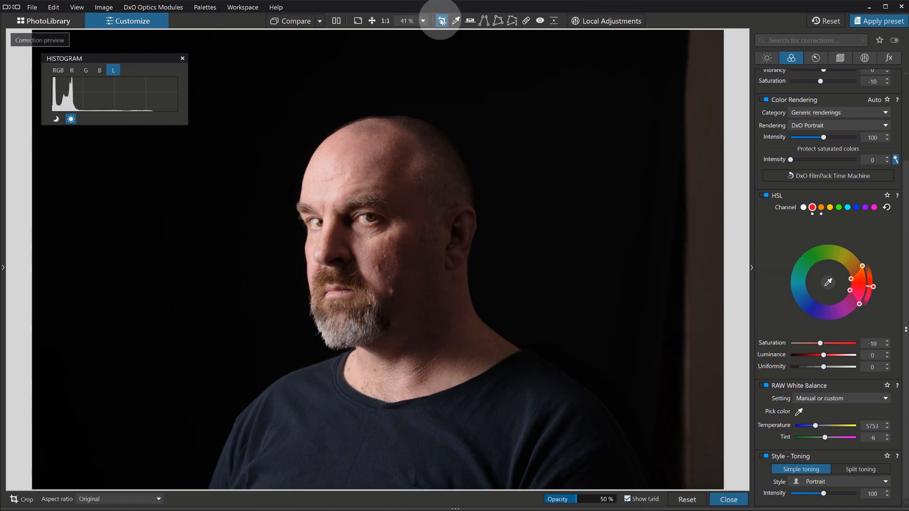
click(133, 501)
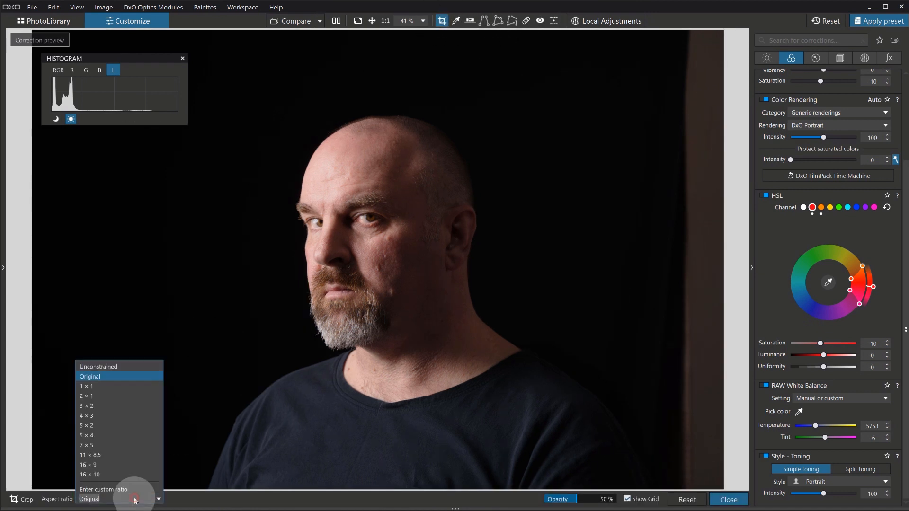
click(97, 388)
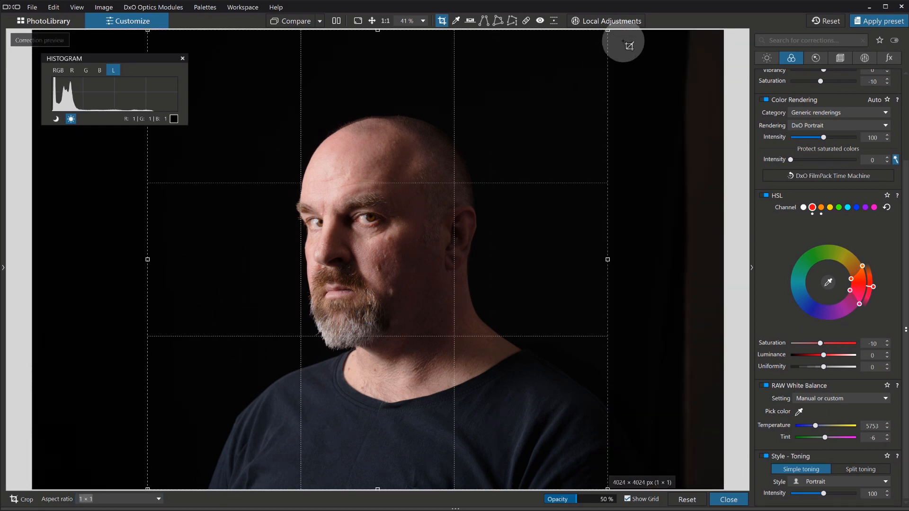
drag(609, 30, 595, 74)
drag(447, 219, 477, 222)
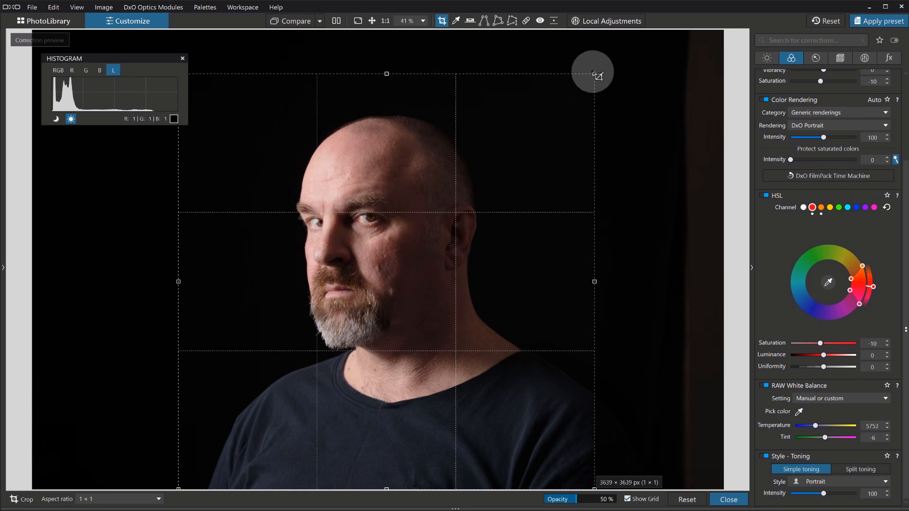
drag(594, 73, 584, 89)
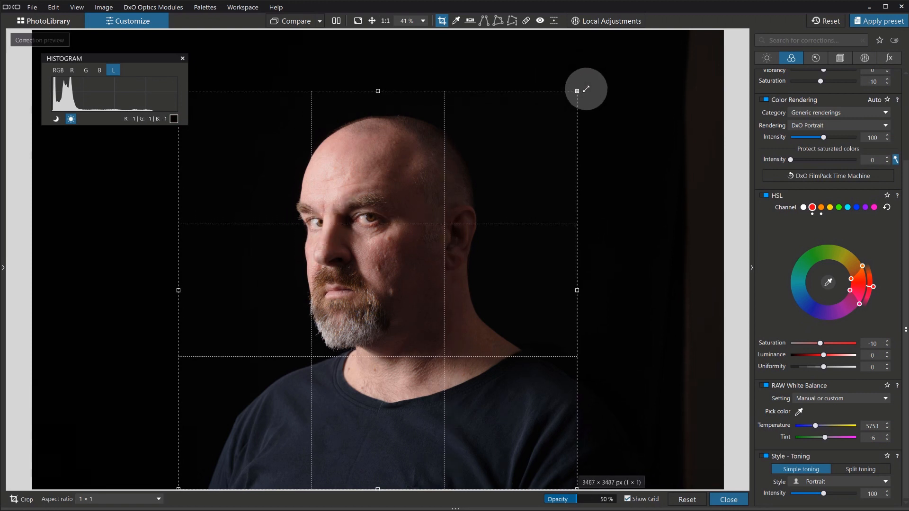
drag(499, 152, 509, 153)
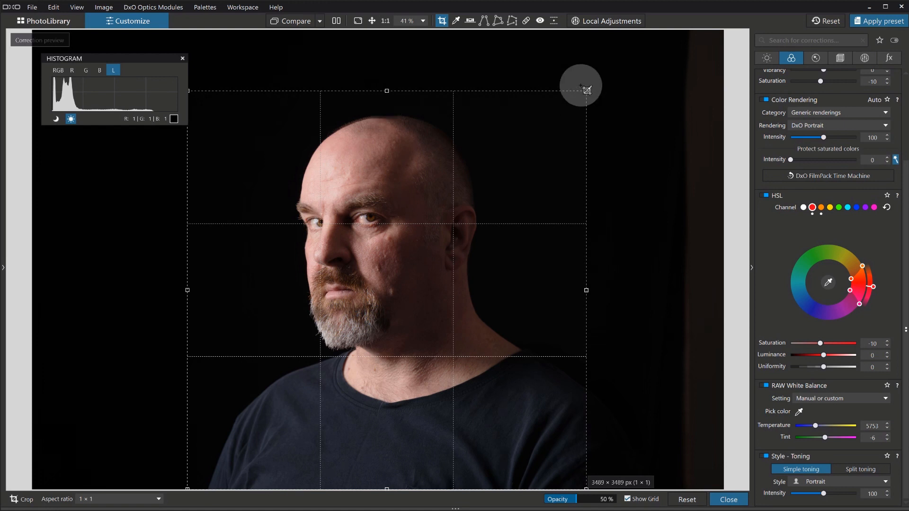
- Resize the square crop to about 3551 × 3551 px, reposition and apply it, and compare with the uncorrected image
drag(582, 85, 642, 490)
drag(242, 91, 593, 490)
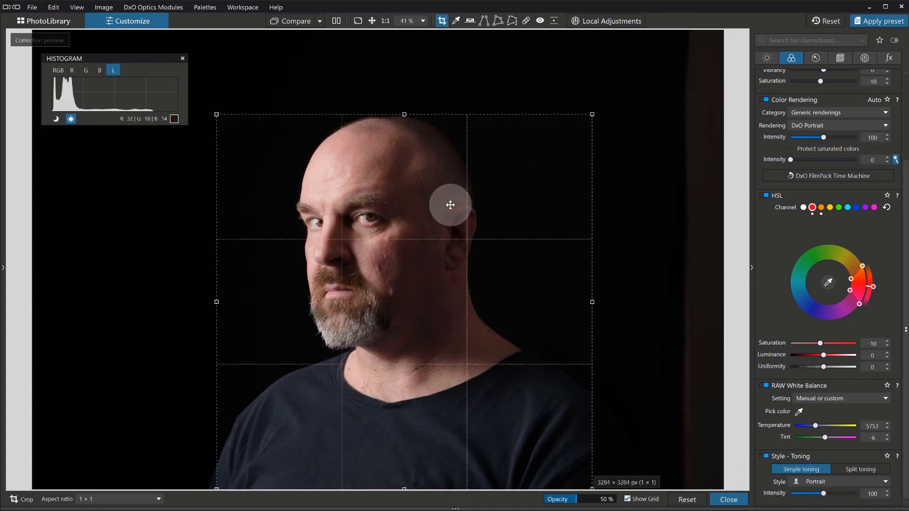
drag(367, 187, 341, 146)
drag(438, 256, 442, 265)
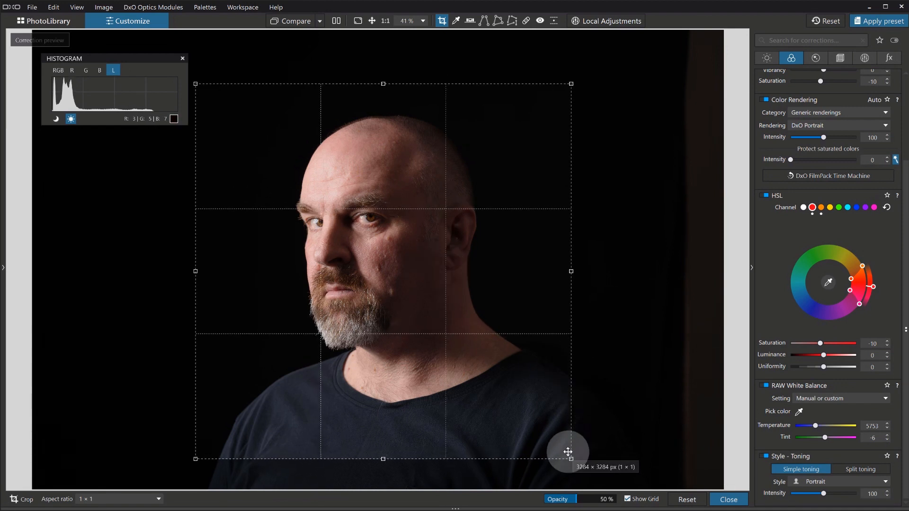
drag(571, 459, 601, 488)
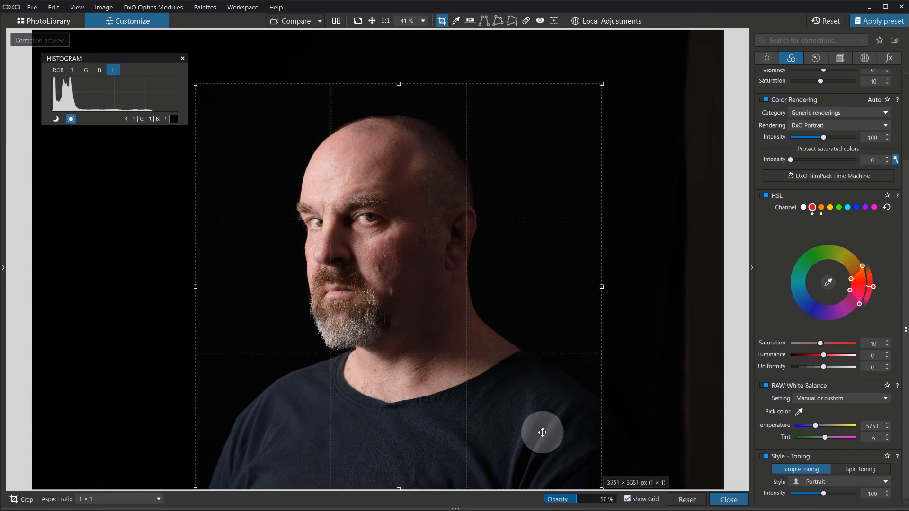
drag(535, 426, 530, 425)
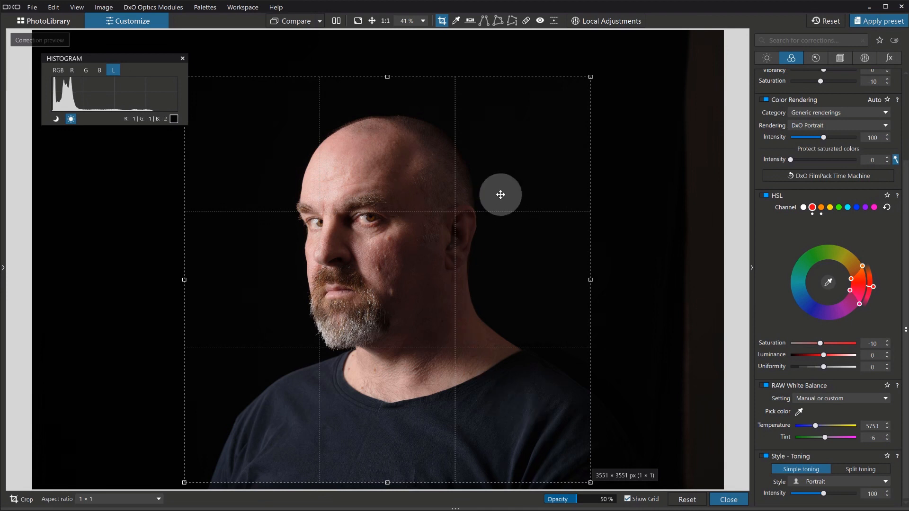
click(443, 21)
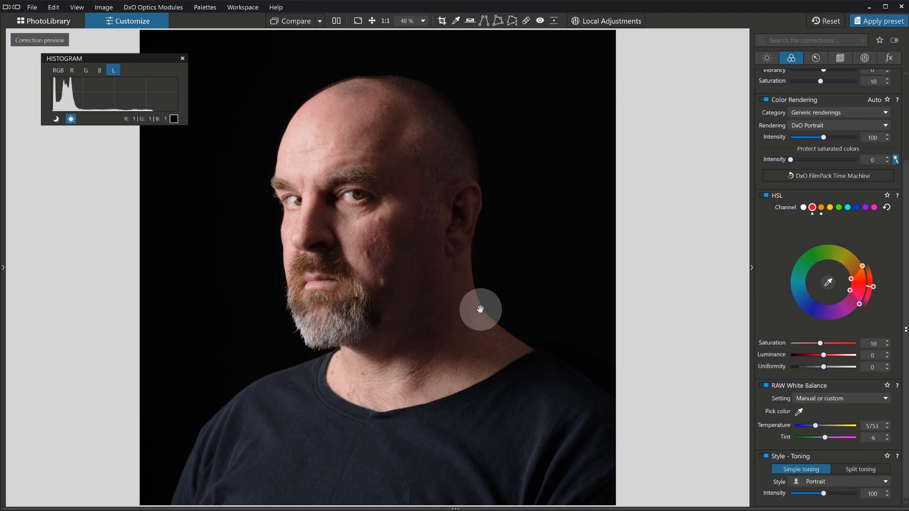
click(280, 21)
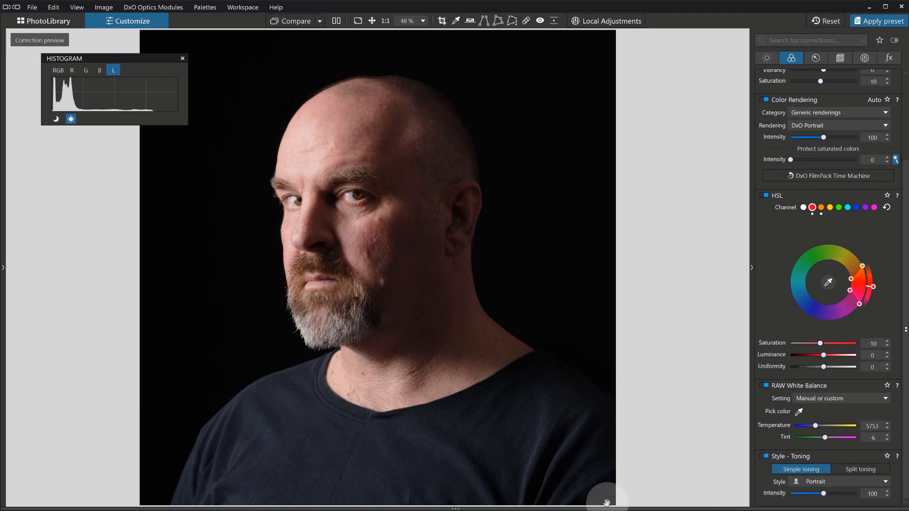
- Export DSC_0043.NEF to Radiant Photo as DNG with all corrections applied
drag(457, 508, 450, 427)
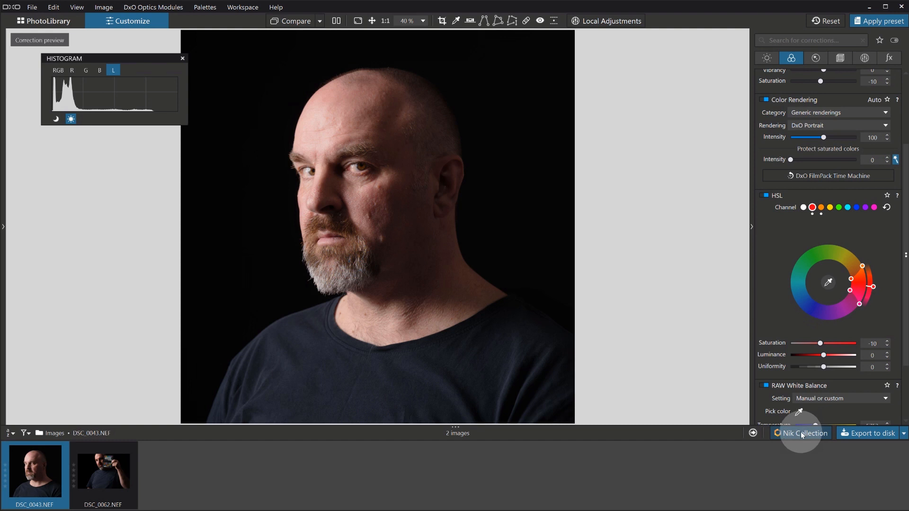
click(903, 433)
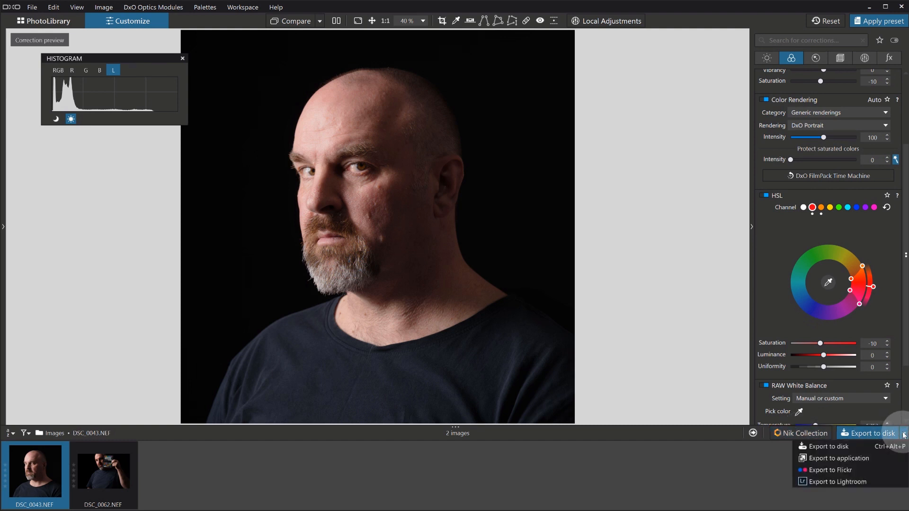
click(847, 457)
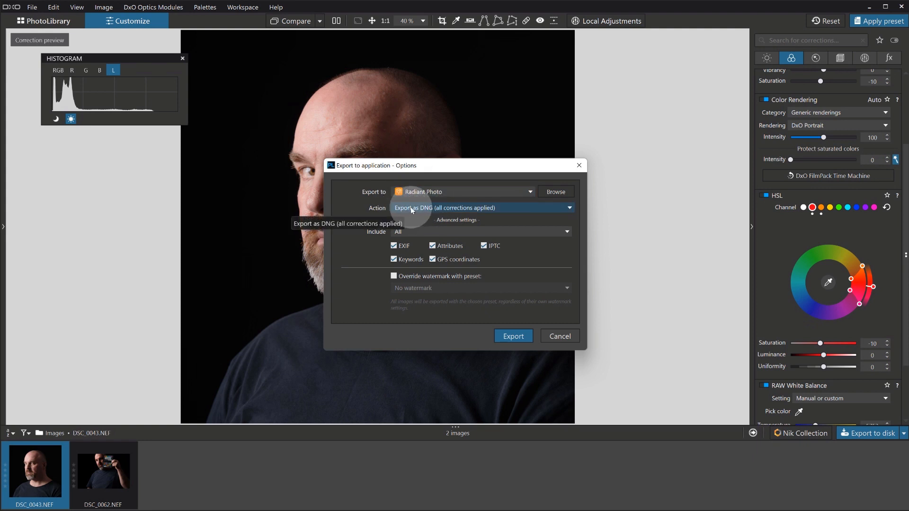
click(499, 208)
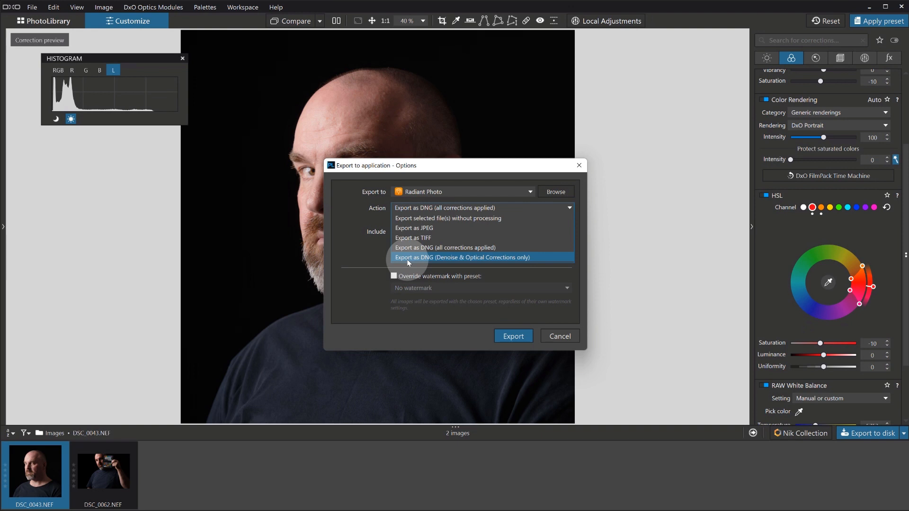
click(436, 166)
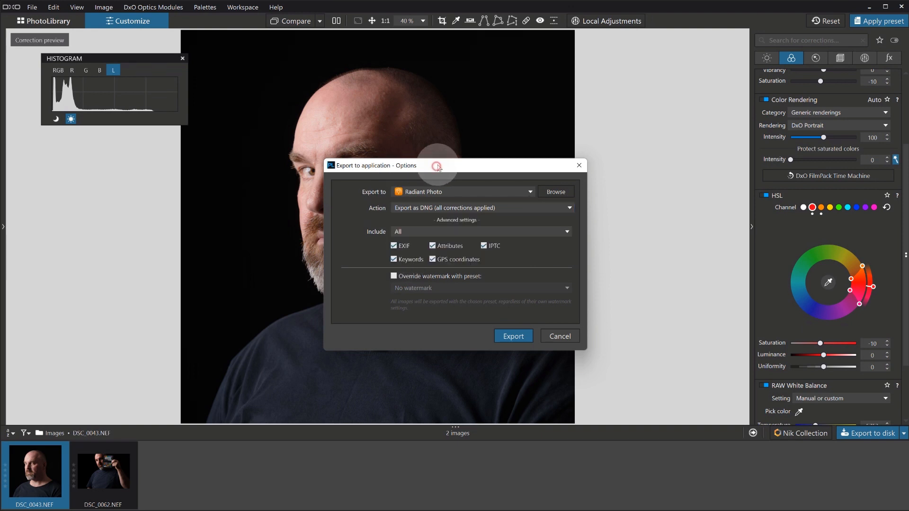
drag(442, 169, 448, 171)
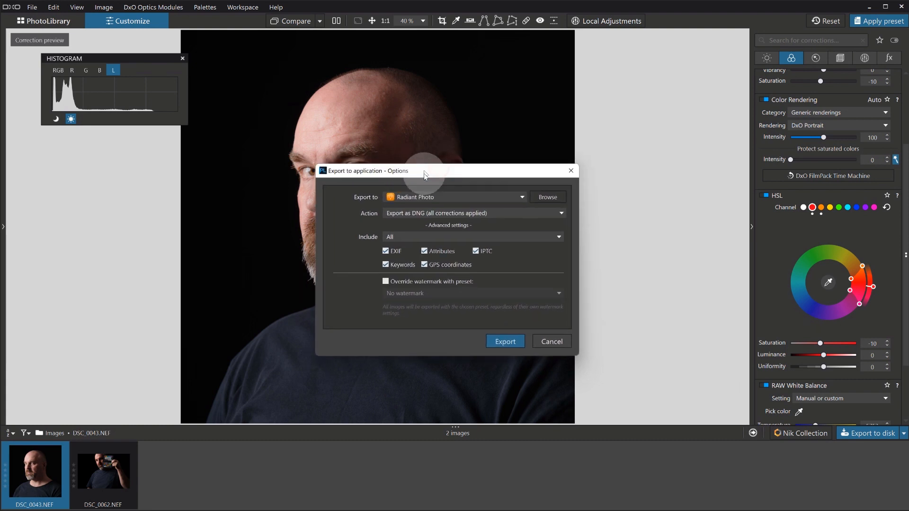
drag(424, 174, 422, 183)
click(444, 221)
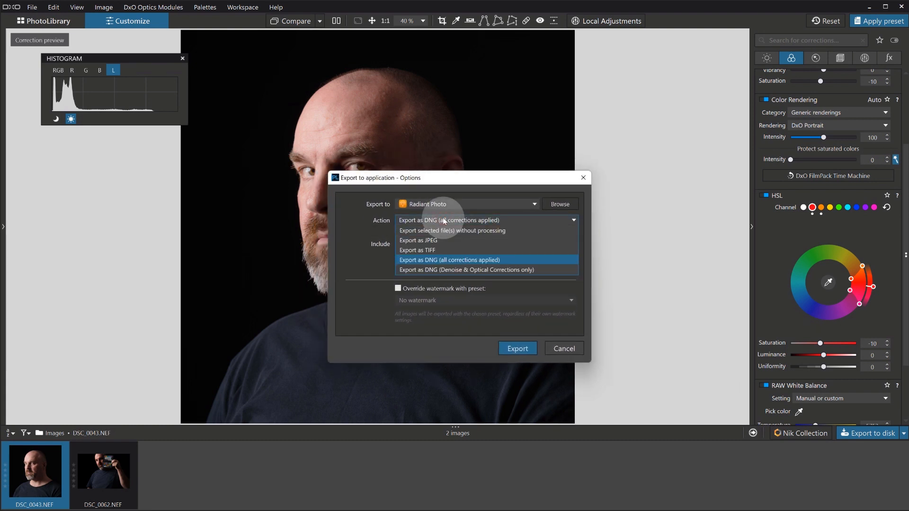
click(430, 260)
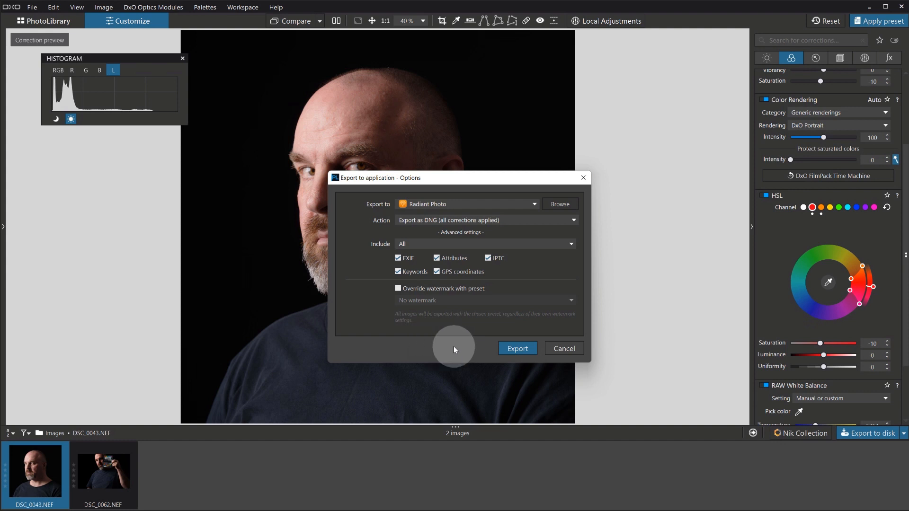
click(515, 349)
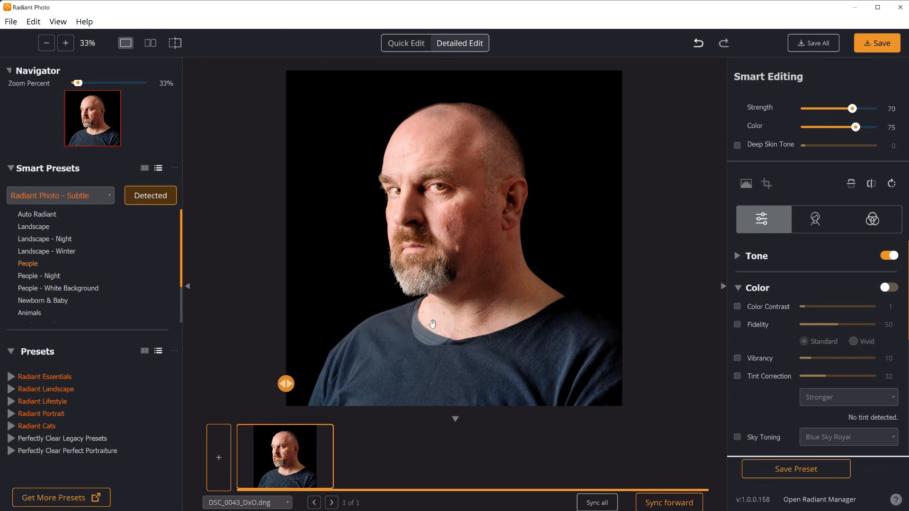
- Compare the portrait before and after Radiant Photo's smart editing by moving the split divider into the image
drag(295, 389, 352, 383)
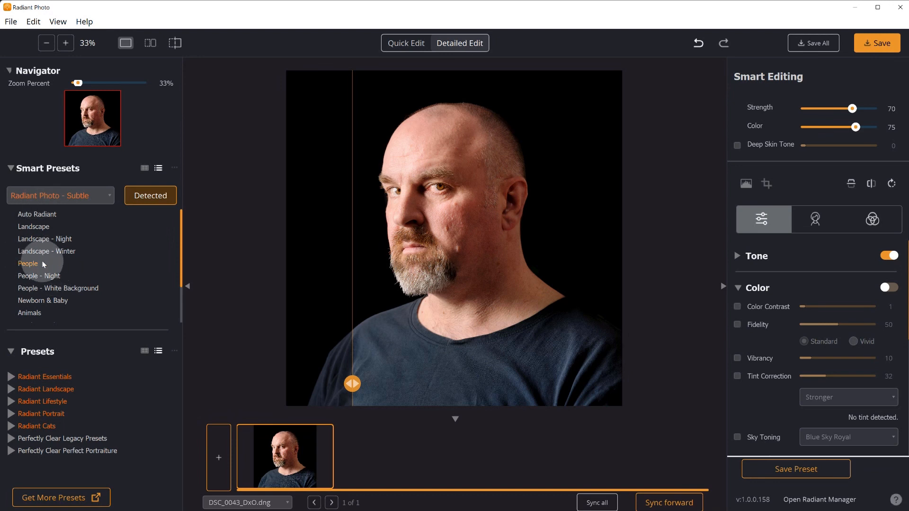
- Look at the Quick Edit controls, return to Detailed Edit, hide the filmstrip and compare before and after across the face with the split divider
click(403, 42)
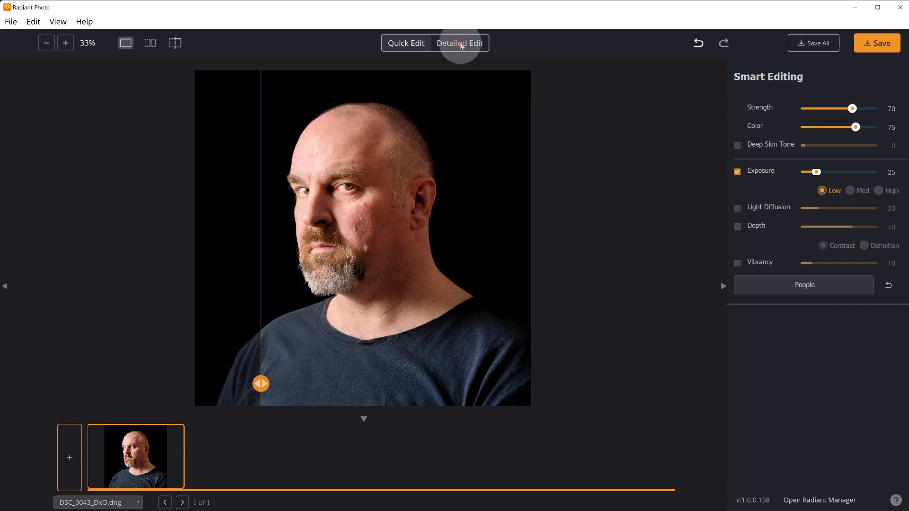
click(460, 43)
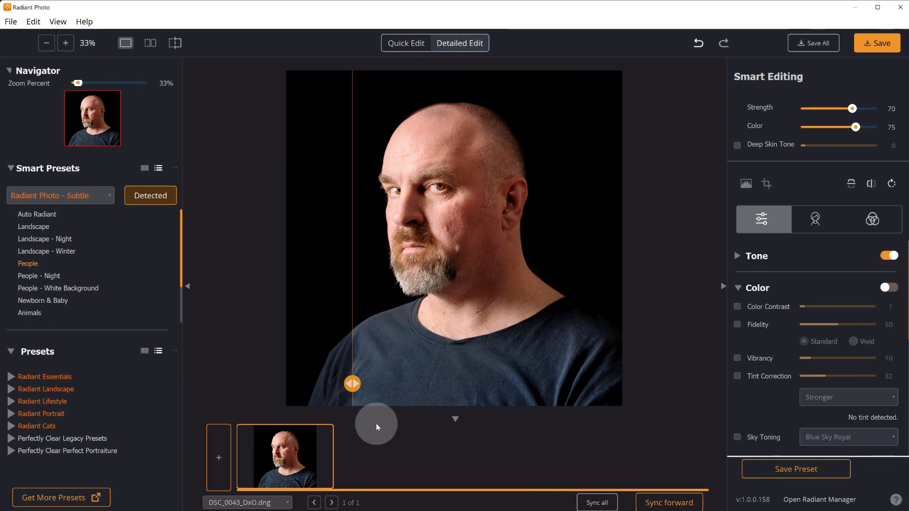
drag(352, 384, 433, 383)
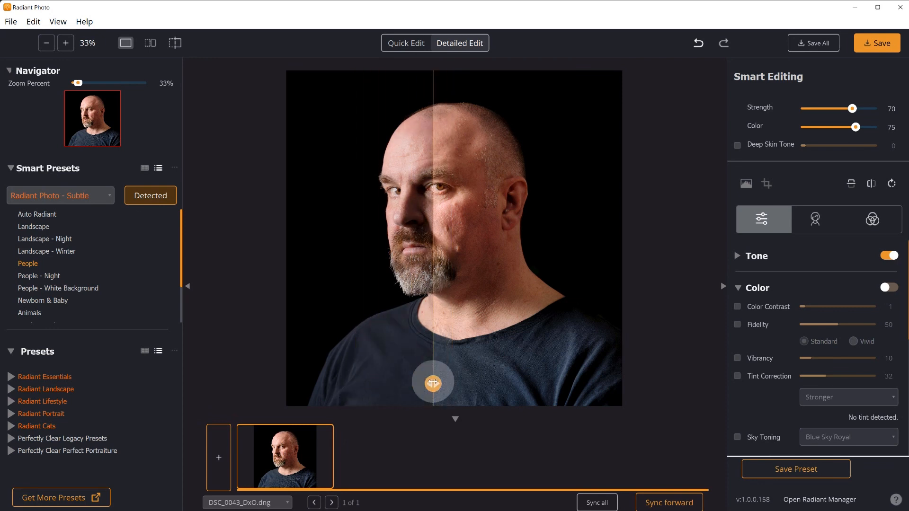
click(456, 420)
drag(424, 452, 515, 435)
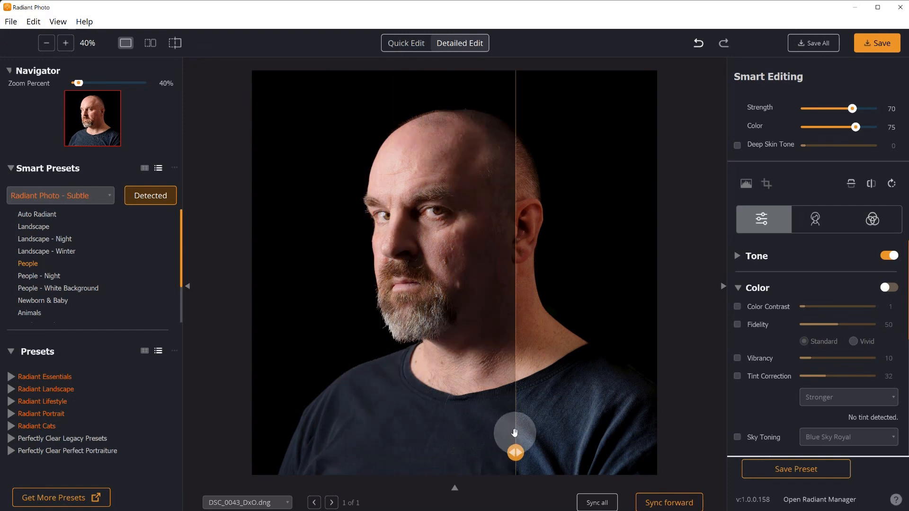
- Apply the Rugged Skin preset from the Radiant Portrait group and move the split divider off the face
click(12, 414)
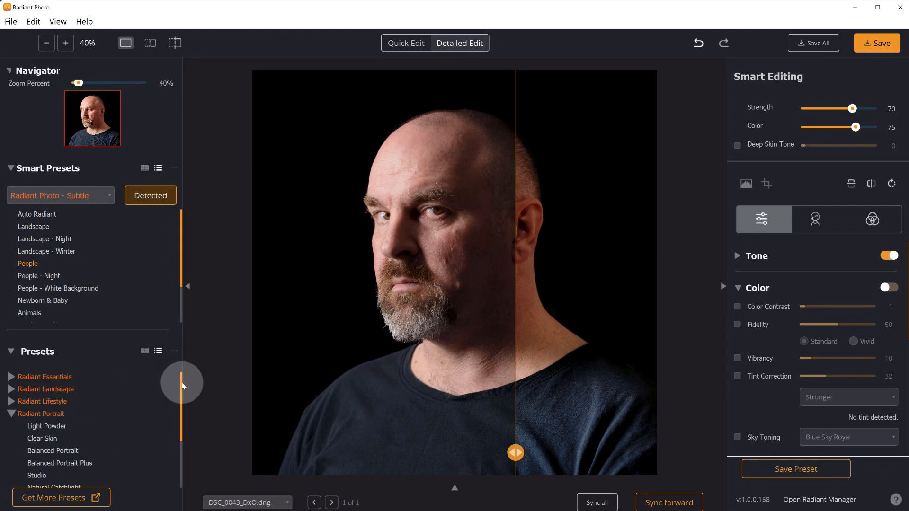
drag(182, 387, 183, 412)
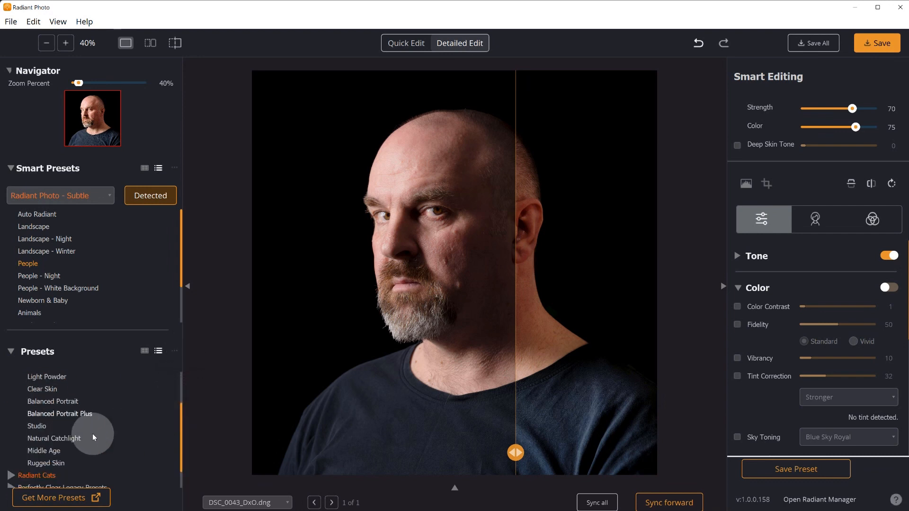
click(56, 465)
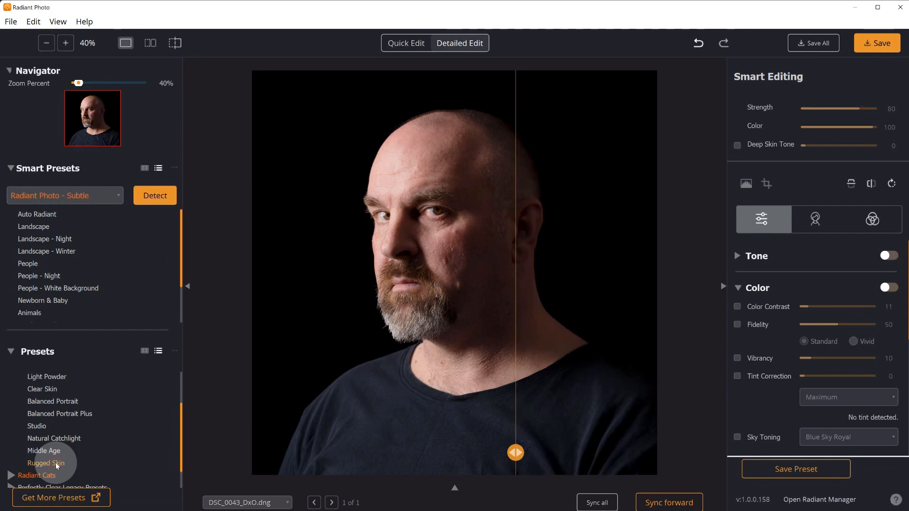
drag(515, 453, 339, 379)
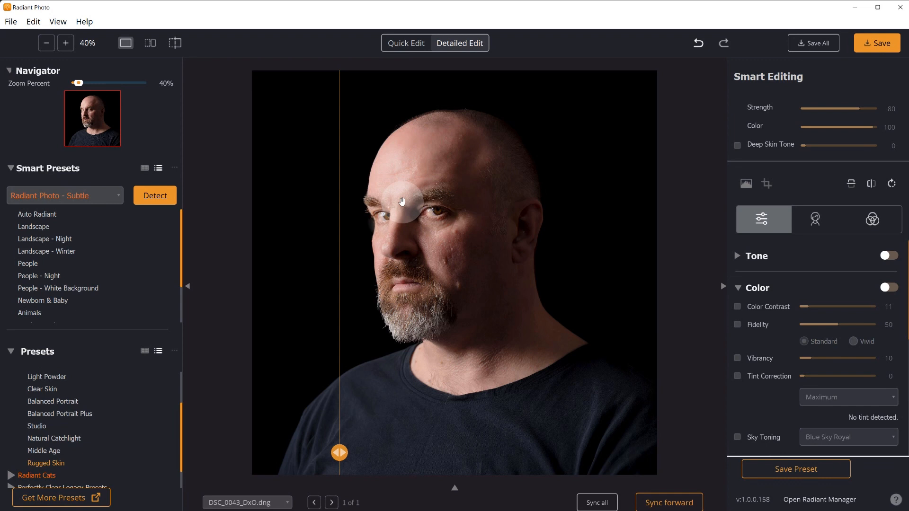
drag(338, 453, 286, 452)
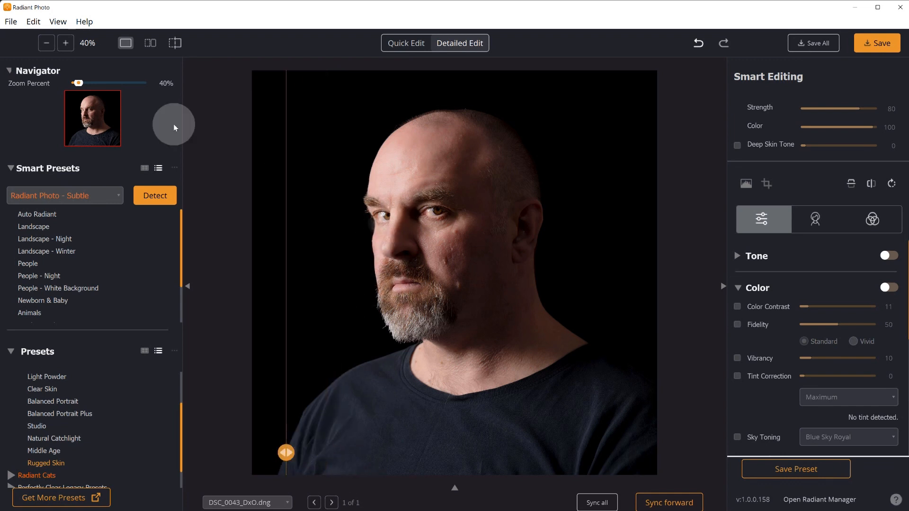
- Examine the face at 100% zoom, comparing the eyes and skin before and after the preset
click(87, 42)
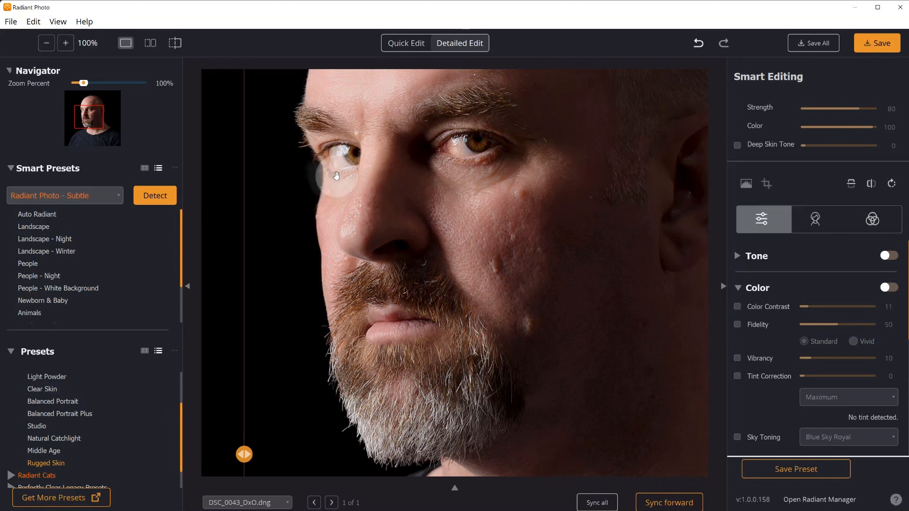
click(338, 232)
click(338, 232)
click(338, 232)
click(338, 232)
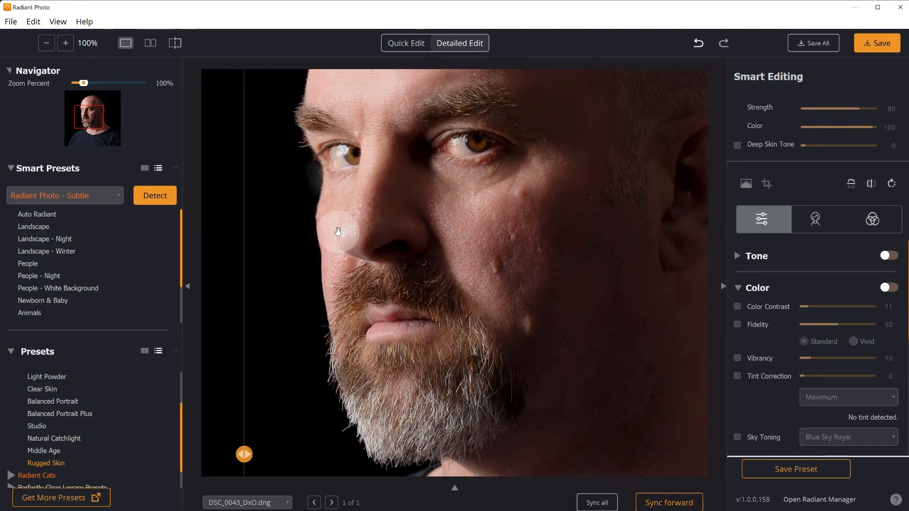
click(338, 232)
click(338, 232)
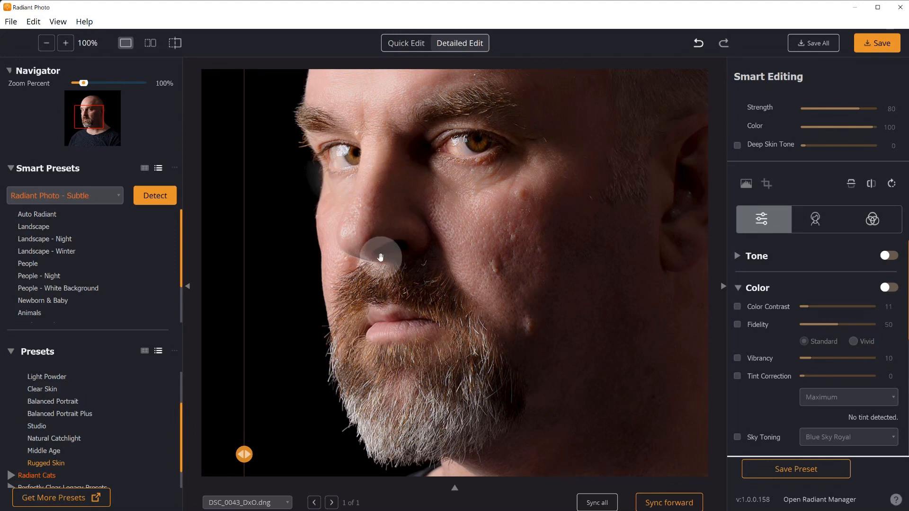
drag(412, 249, 402, 254)
drag(468, 260, 431, 292)
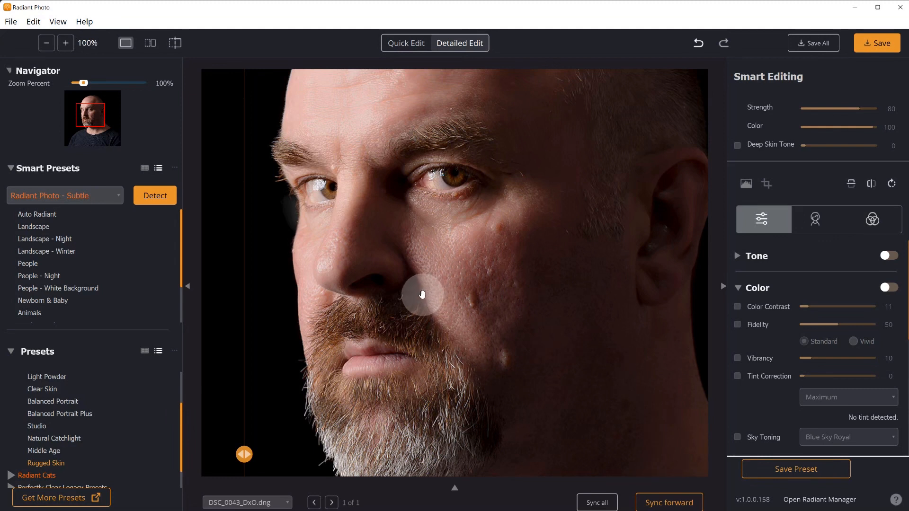
drag(243, 455, 207, 455)
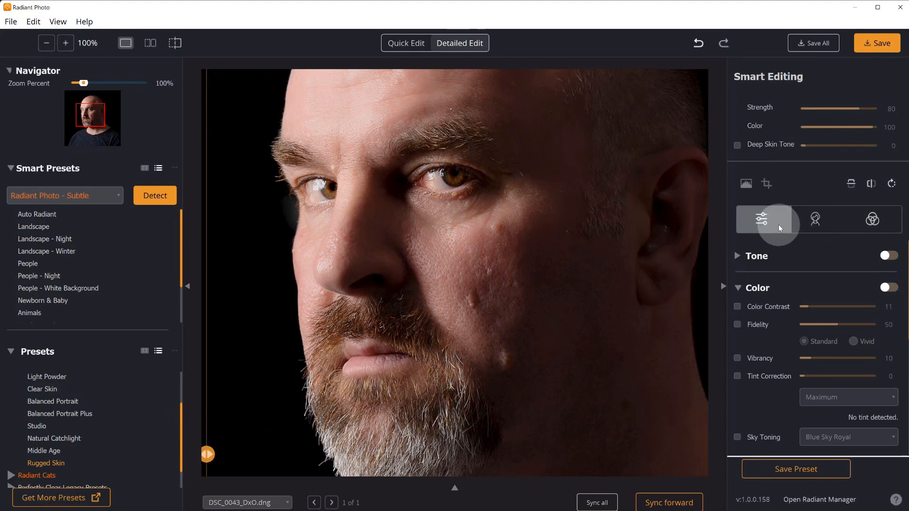
- Turn off the Face and Skin portrait corrections
click(813, 216)
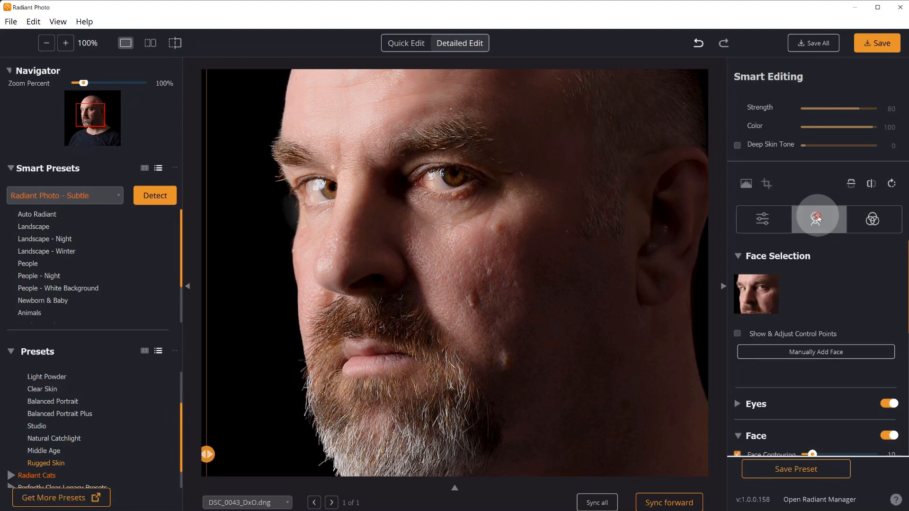
scroll(794, 343, down, 3)
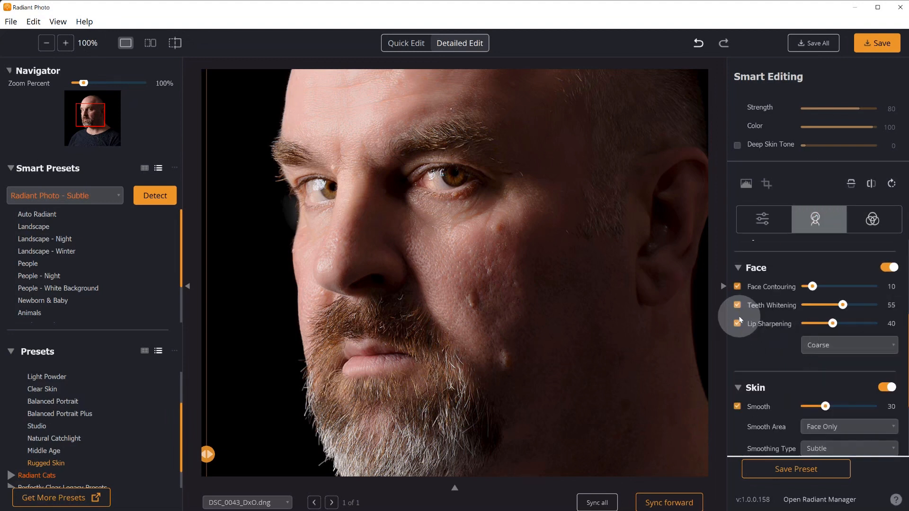
click(890, 267)
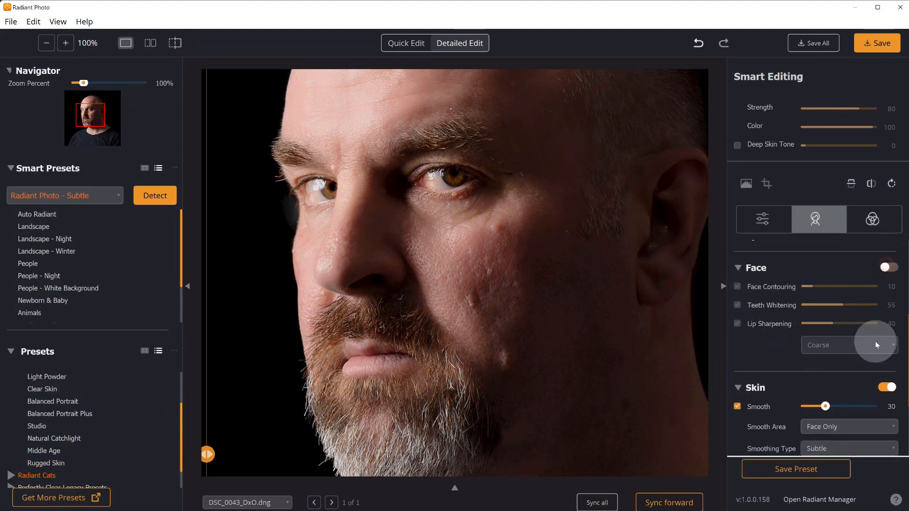
click(885, 387)
scroll(767, 388, down, 3)
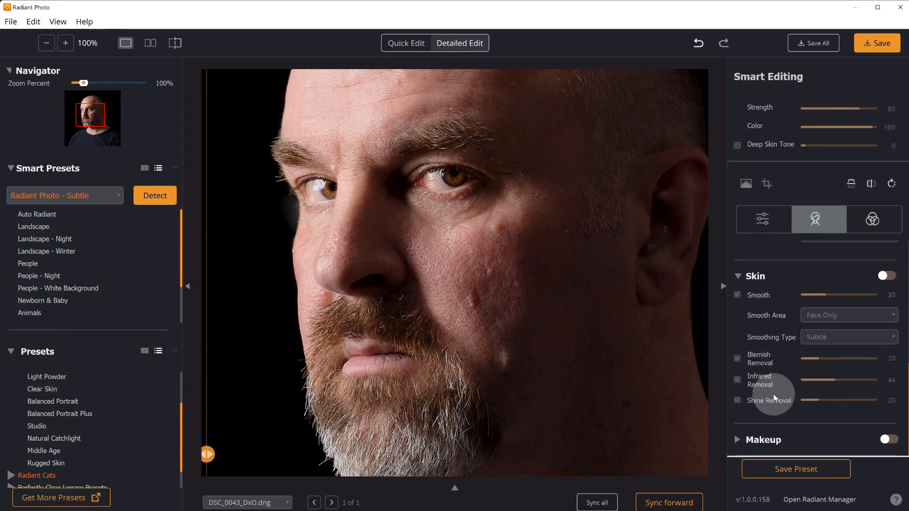
scroll(775, 401, up, 5)
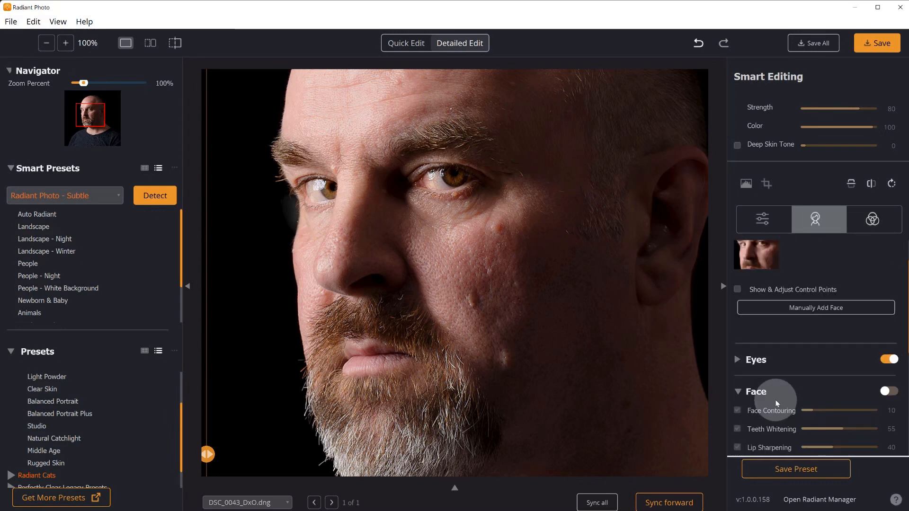
- Zoom the portrait out to 50% and expand the Tone adjustments
click(764, 219)
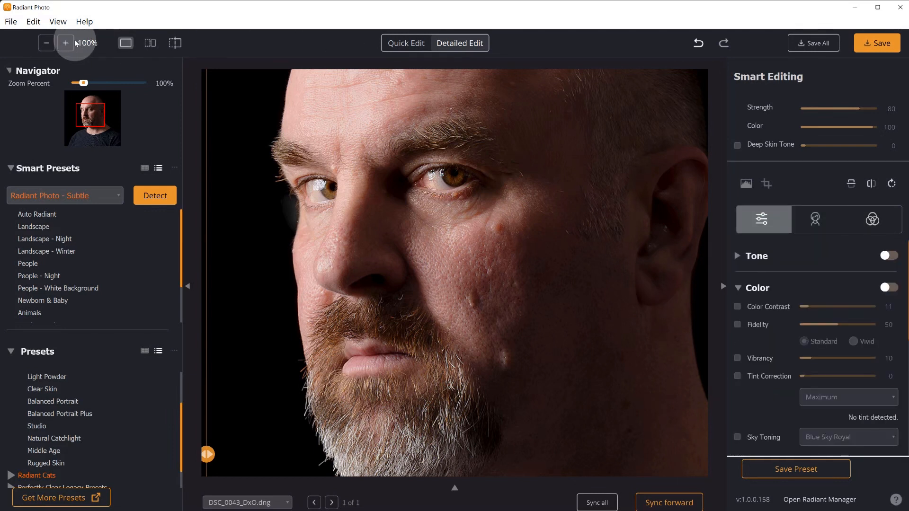
click(48, 43)
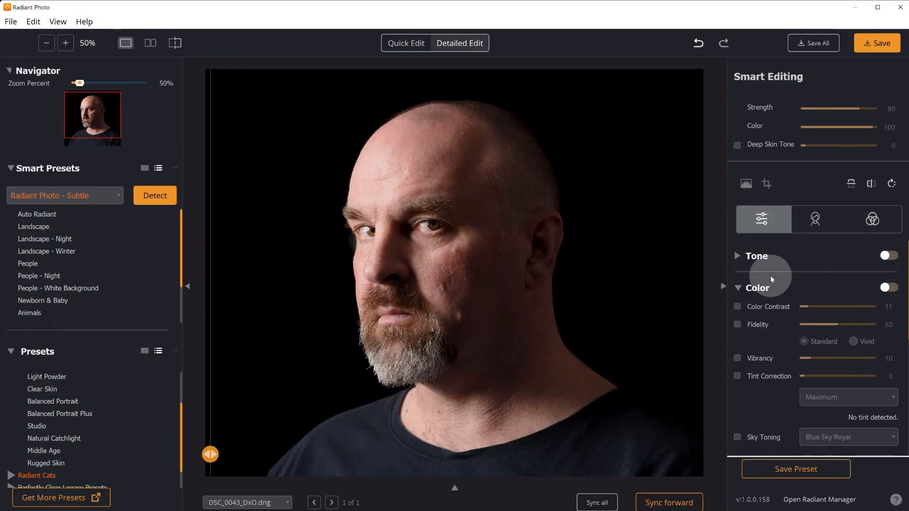
click(737, 257)
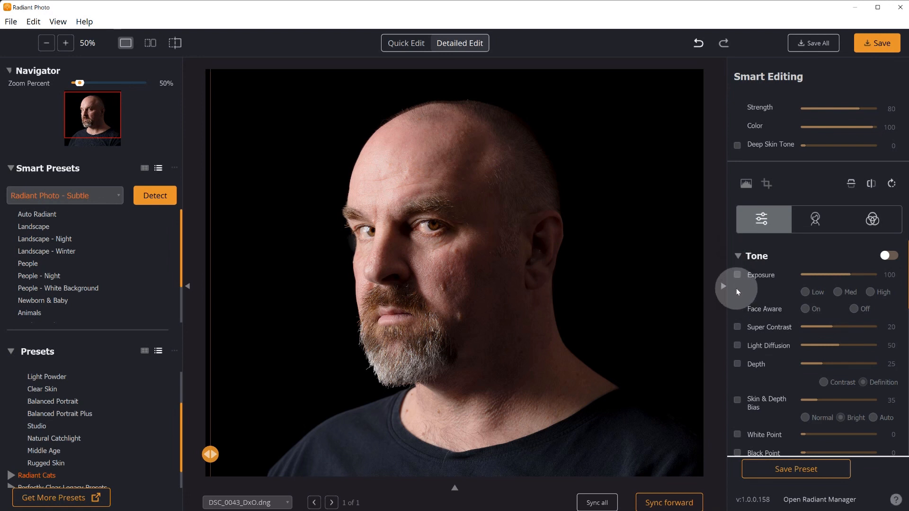
- Try an Exposure correction of 10, compare the portrait before and after, and switch Exposure off again
click(737, 275)
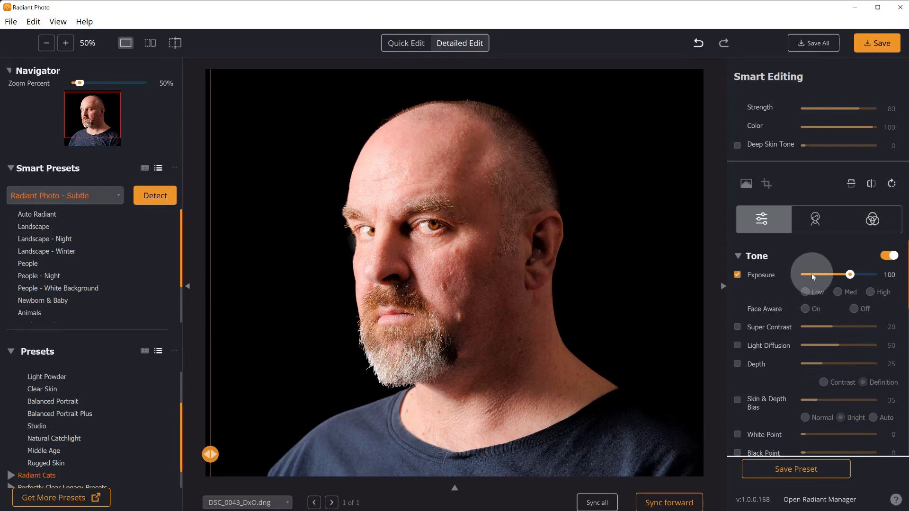
drag(849, 274, 811, 279)
click(506, 283)
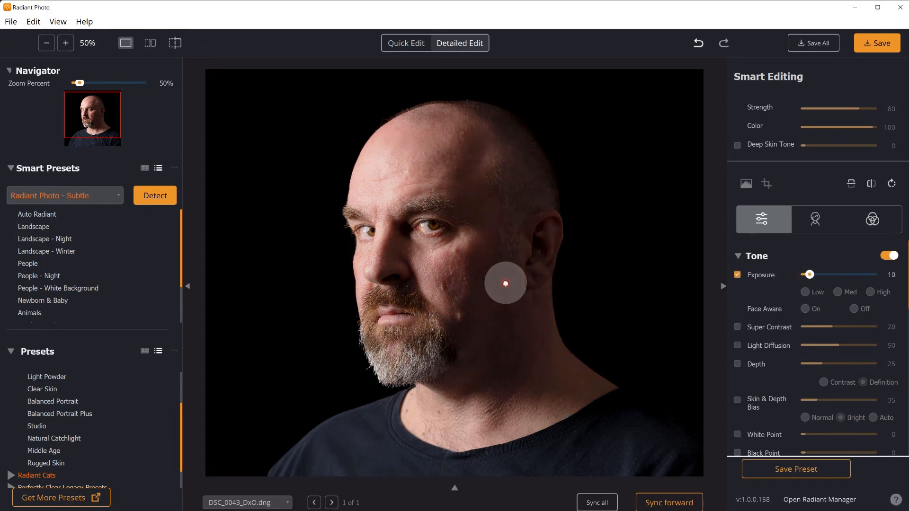
click(505, 284)
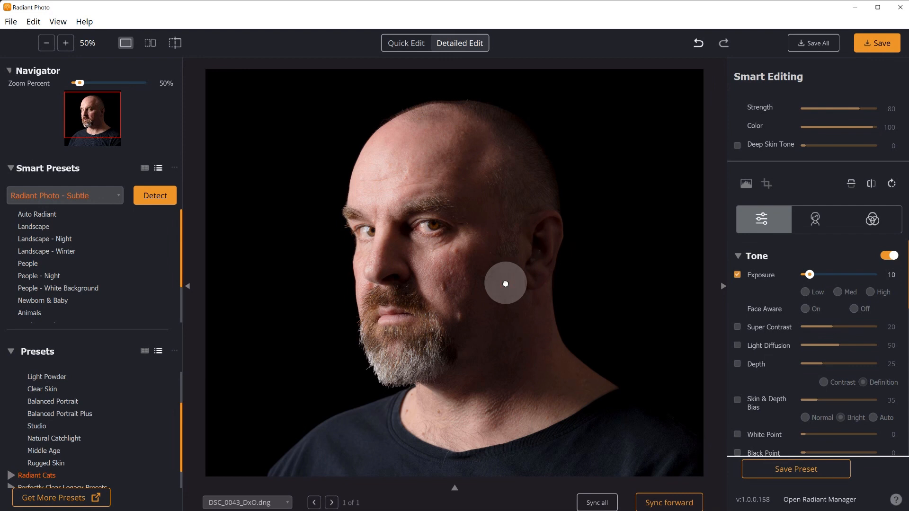
click(506, 284)
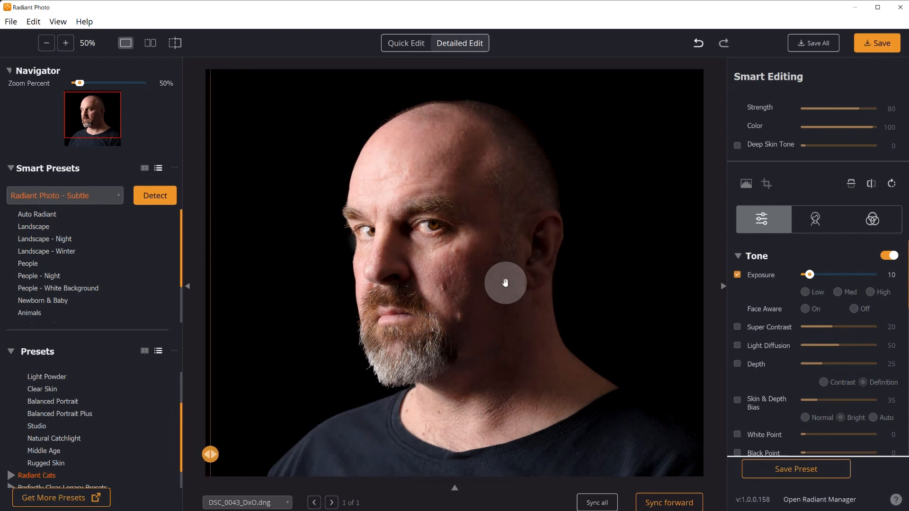
click(506, 283)
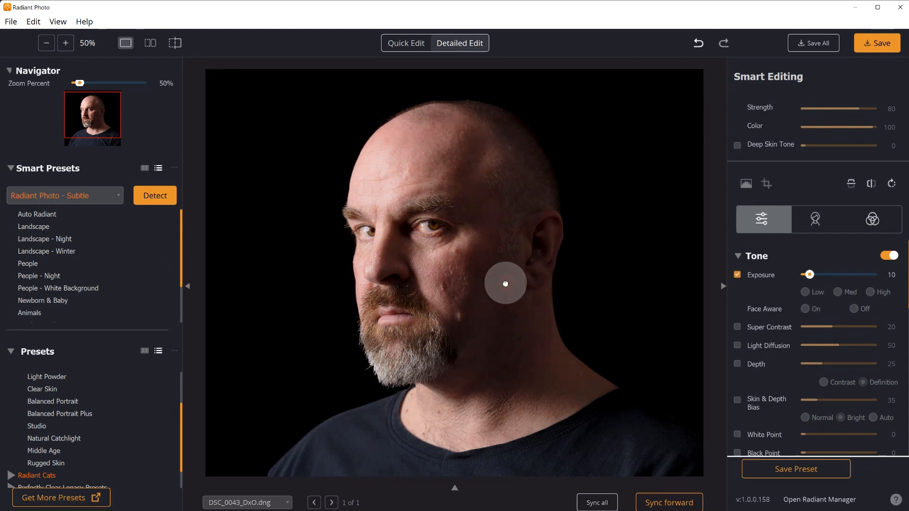
click(506, 284)
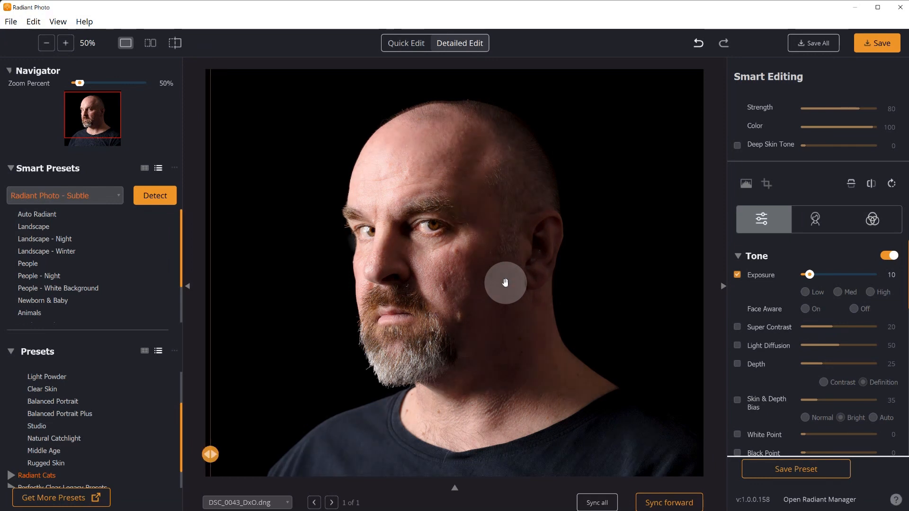
click(505, 283)
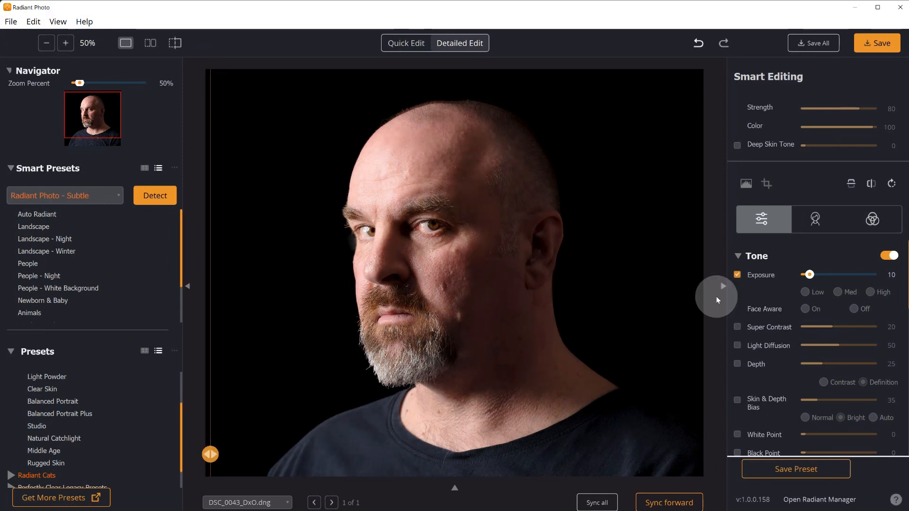
click(737, 275)
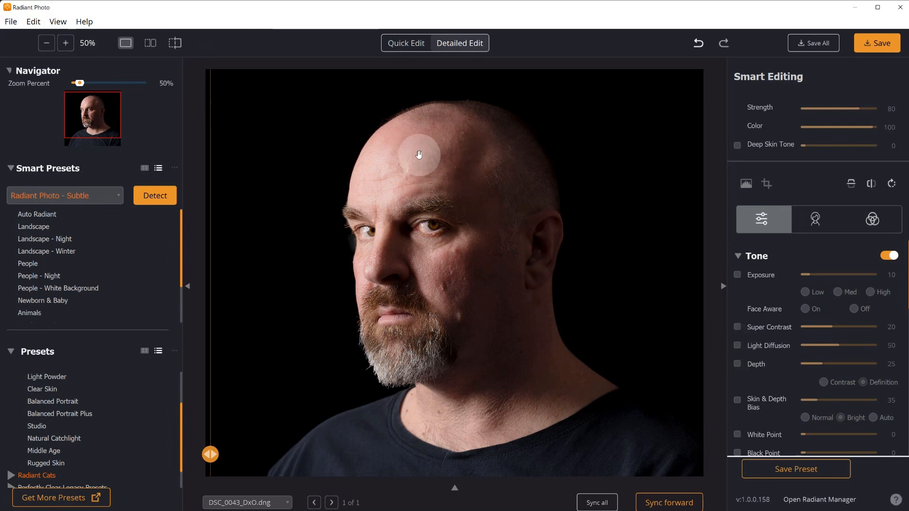
- Enable the Light Diffusion, Skin & Depth Bias and Super Contrast tone corrections, comparing the skin bias on and off
click(738, 345)
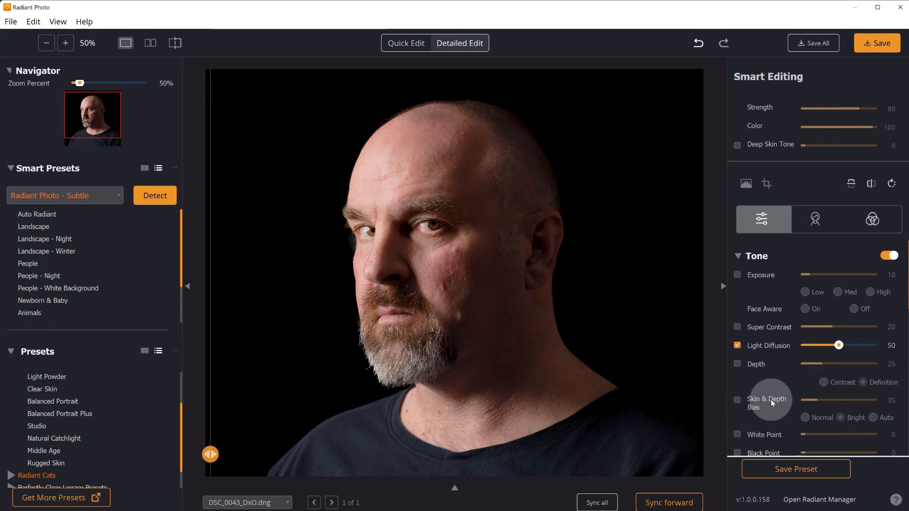
click(738, 401)
click(738, 401)
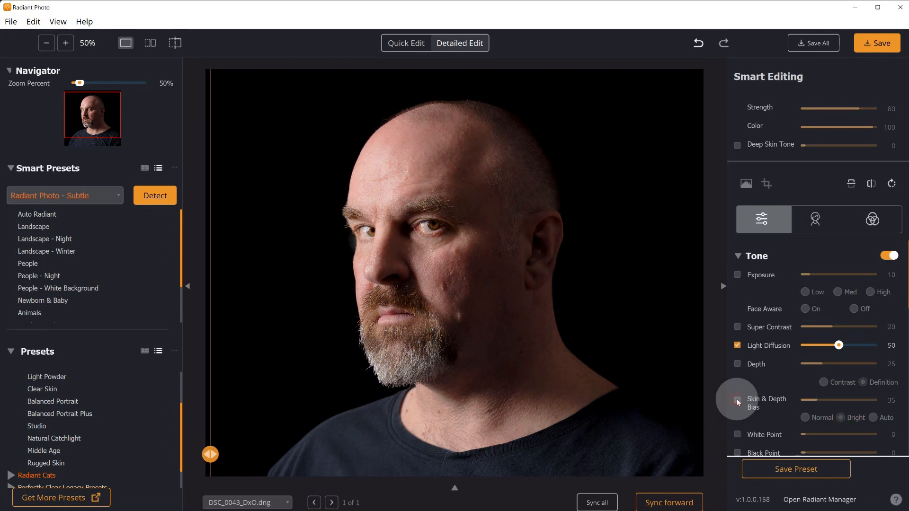
click(738, 401)
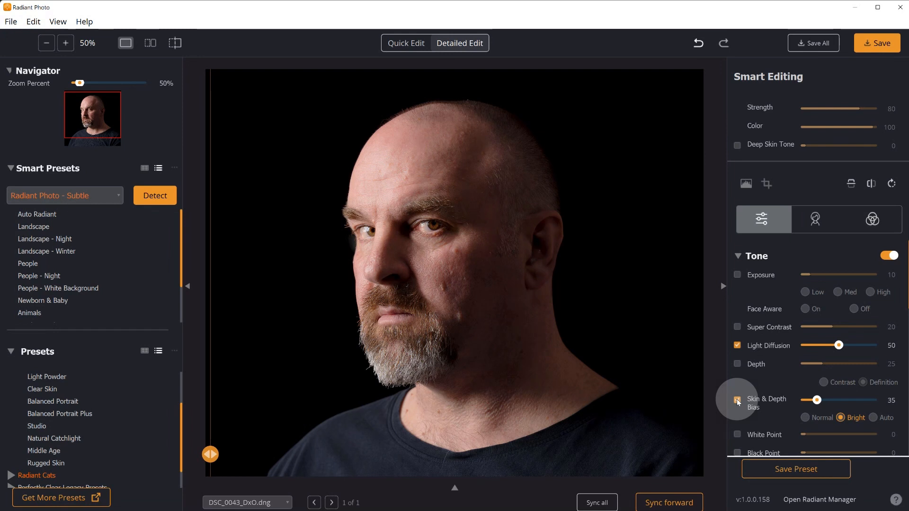
click(738, 401)
click(738, 401)
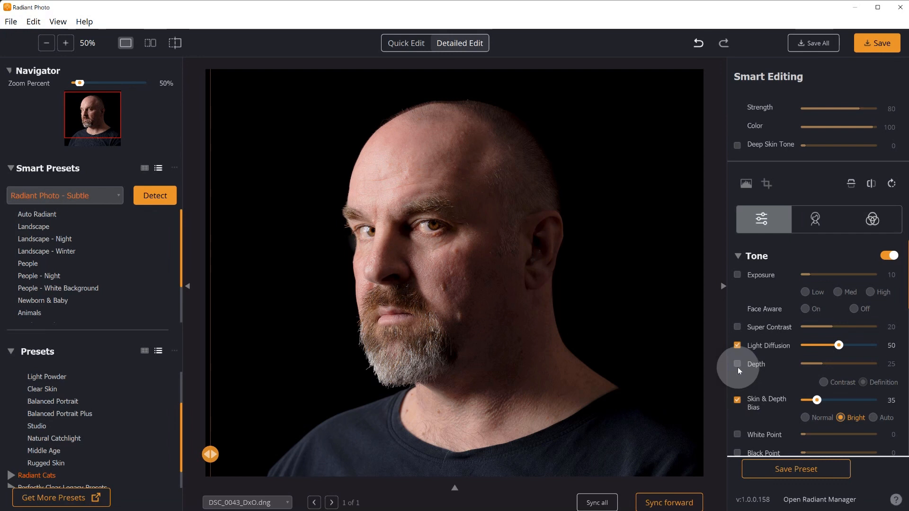
click(738, 329)
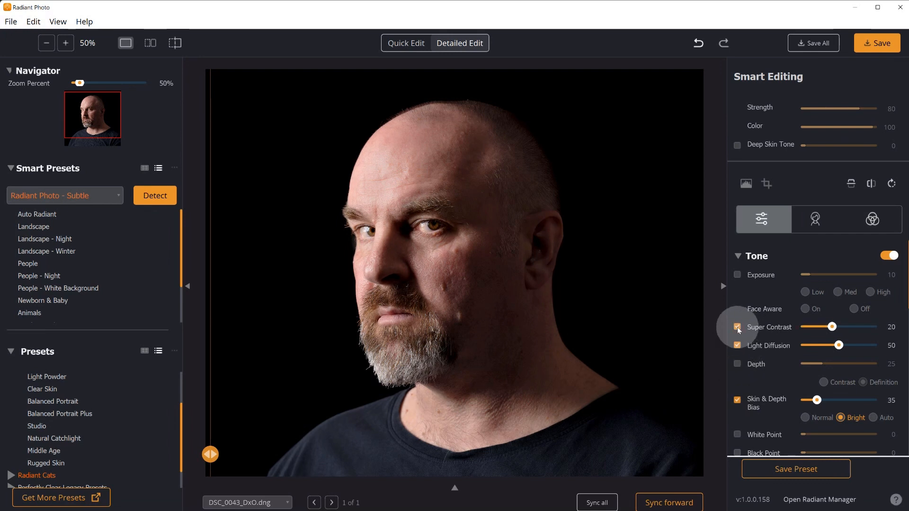
- Switch Super Contrast off, then try the Depth tone correction at 25 with Definition and disable it again
click(738, 327)
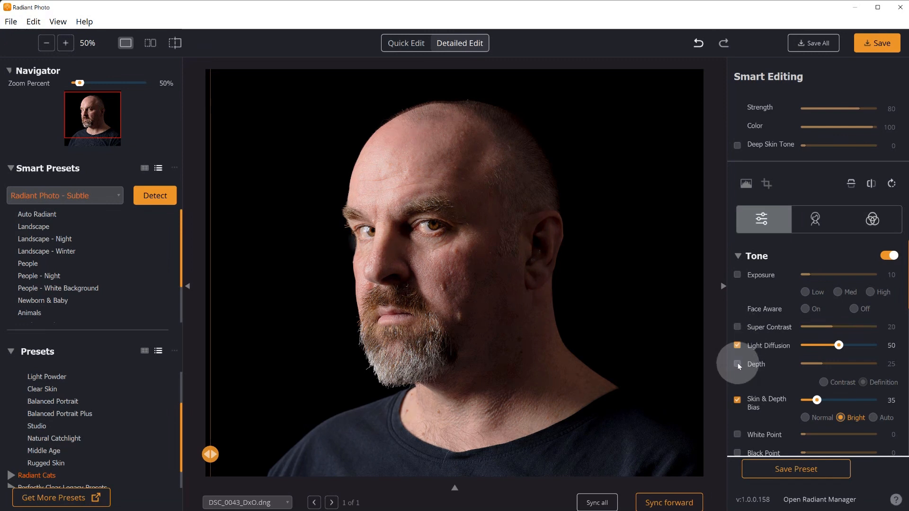
click(737, 364)
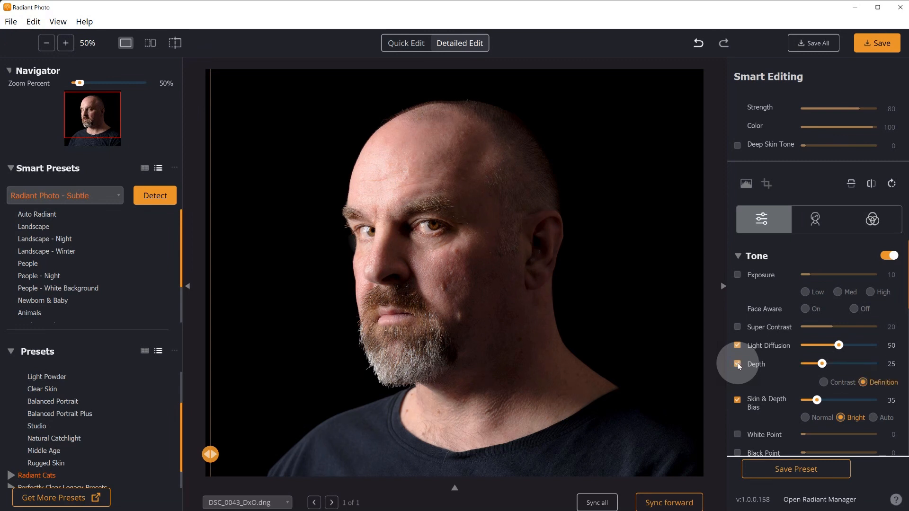
click(737, 364)
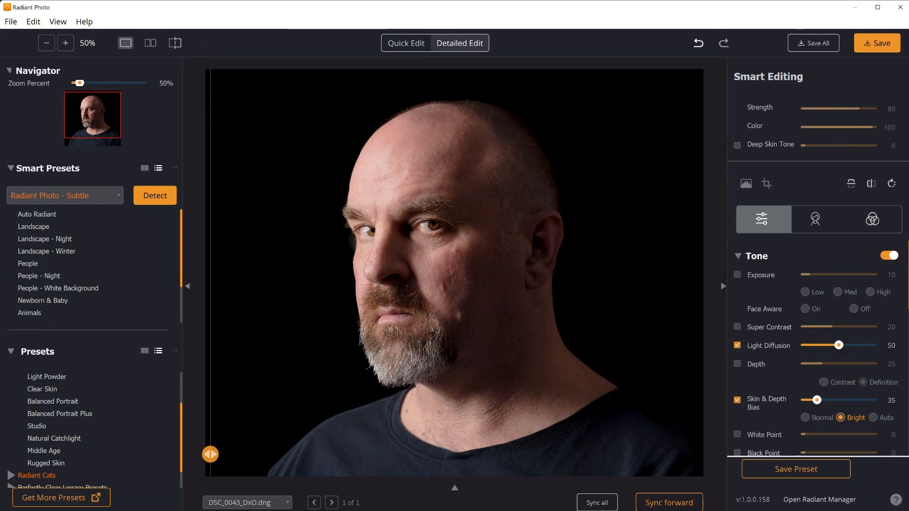
- Enable the Standard Fidelity color correction at 50, compare the portrait with it on and off, and collapse the Color adjustments
scroll(815, 406, down, 2)
scroll(898, 379, down, 1)
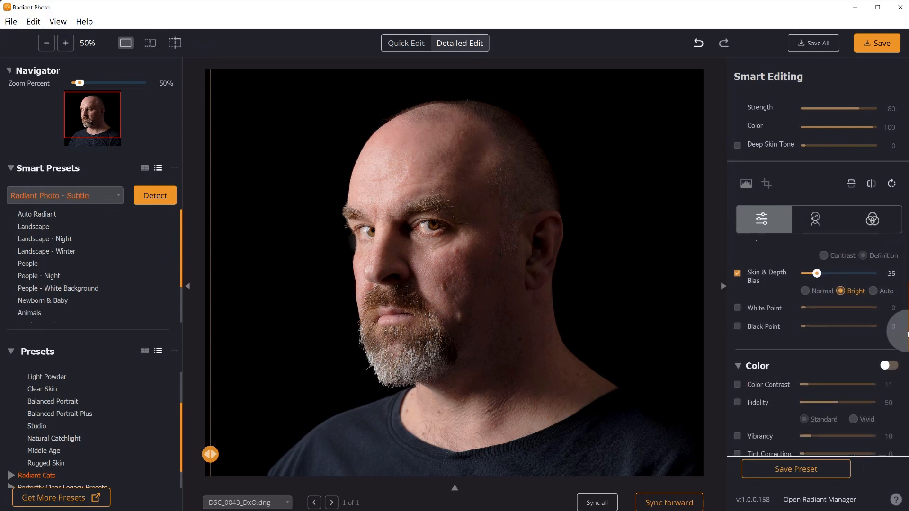
scroll(907, 339, down, 1)
scroll(907, 345, down, 1)
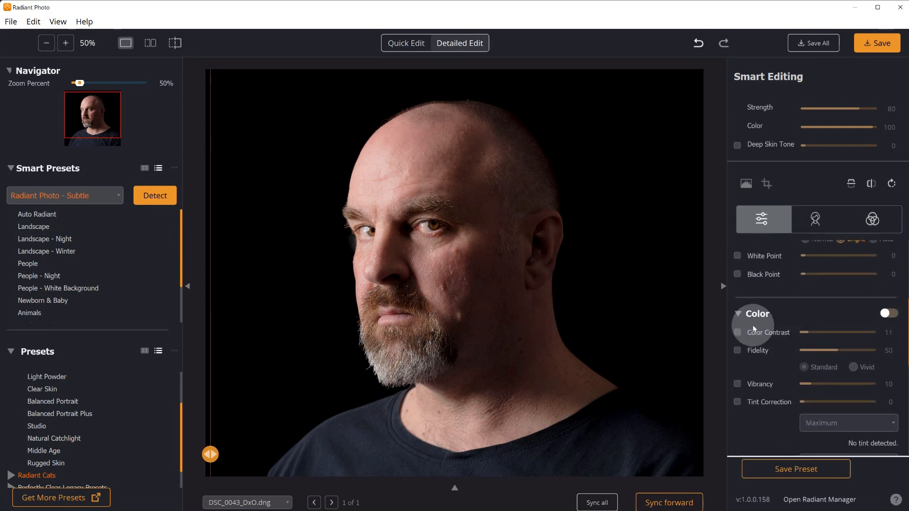
click(738, 351)
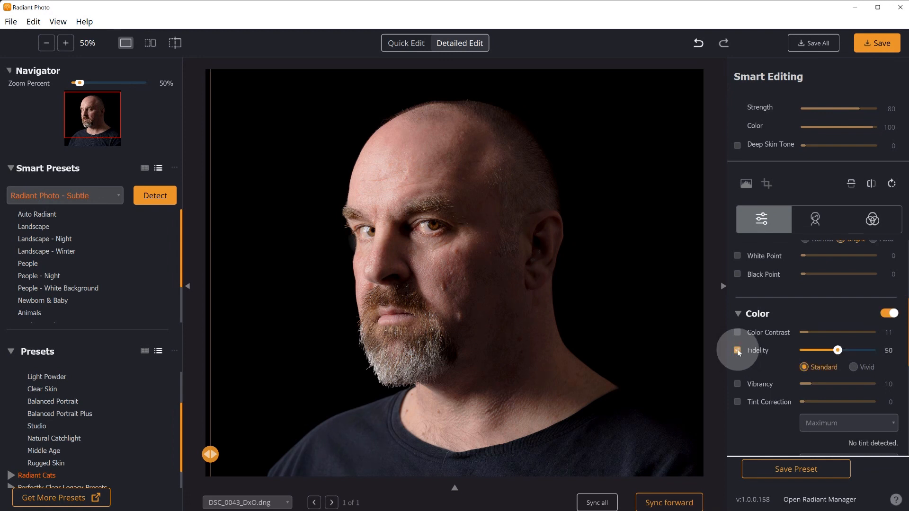
click(738, 351)
click(738, 350)
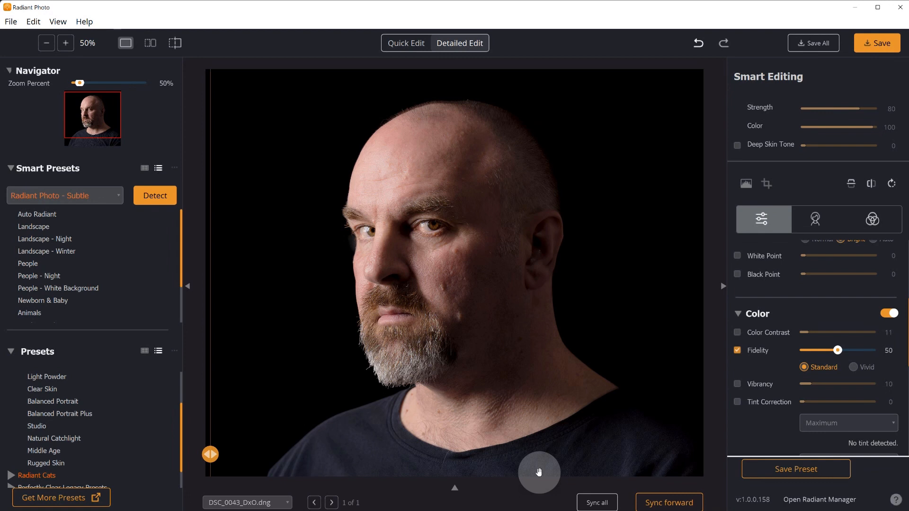
click(737, 351)
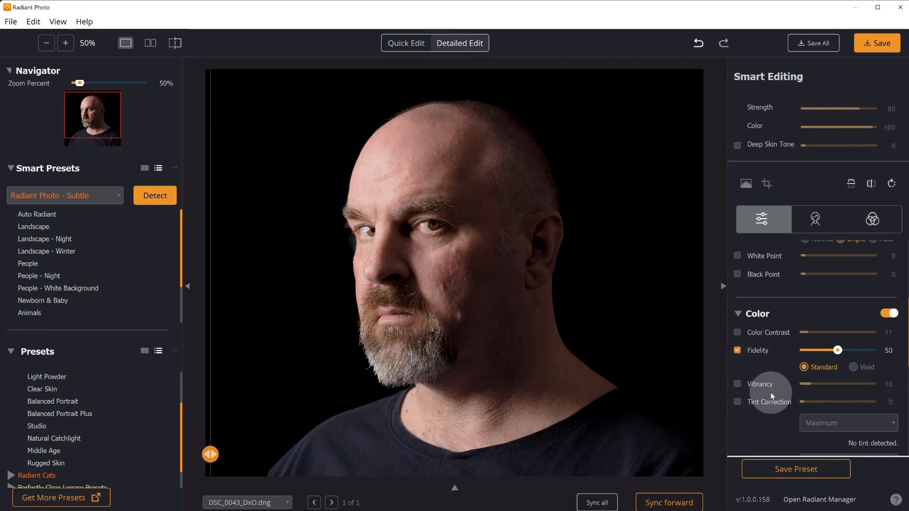
scroll(755, 410, down, 4)
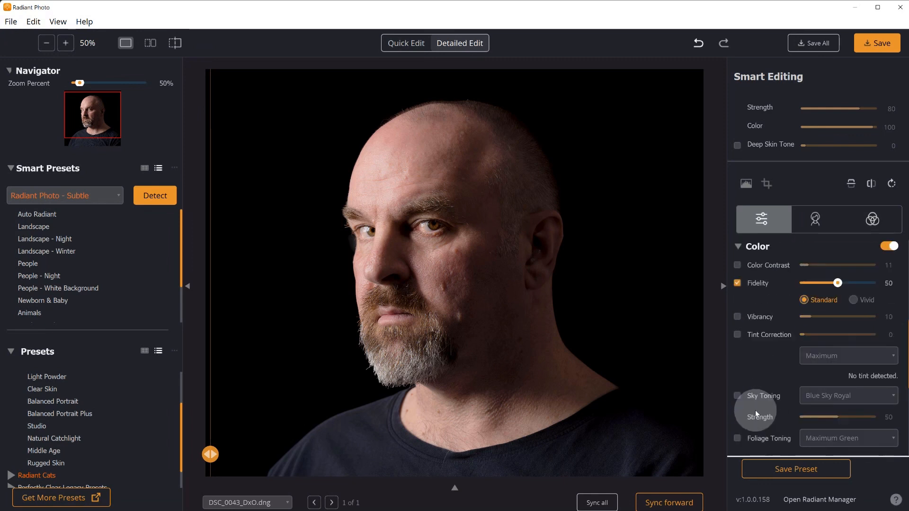
scroll(754, 410, down, 3)
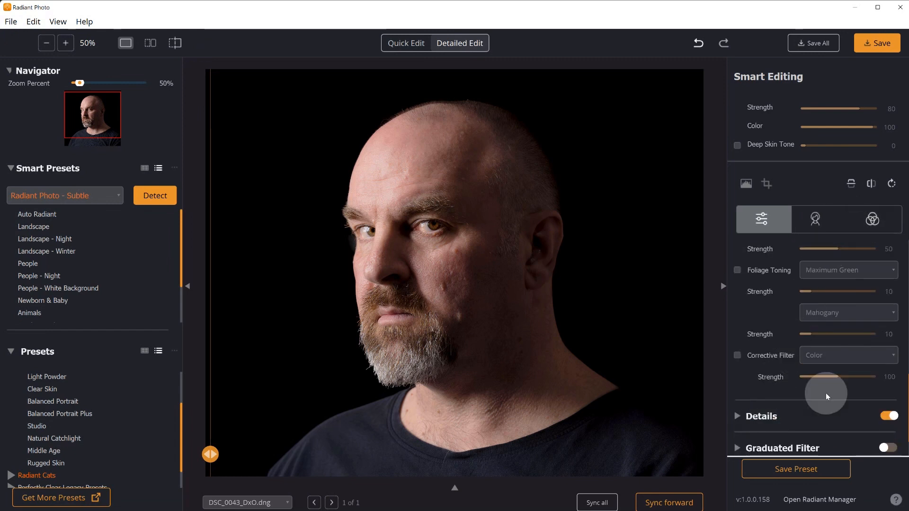
scroll(746, 305, up, 6)
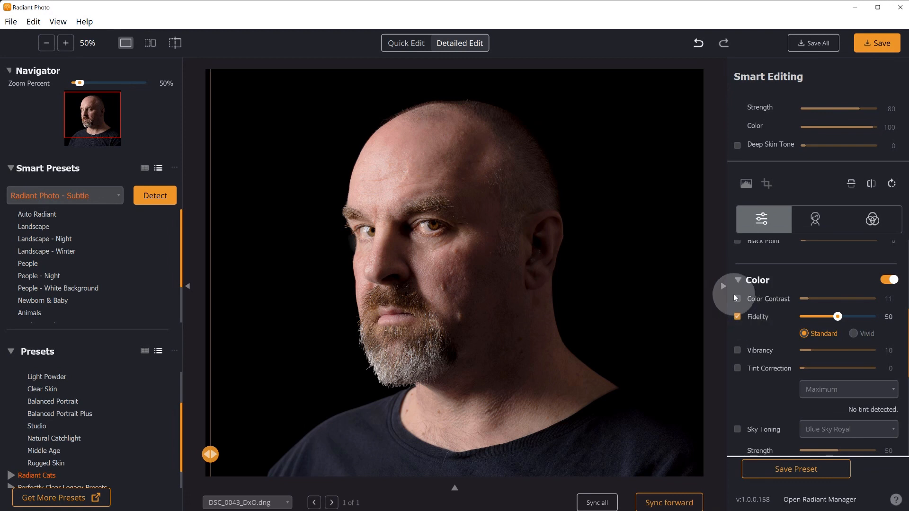
click(741, 280)
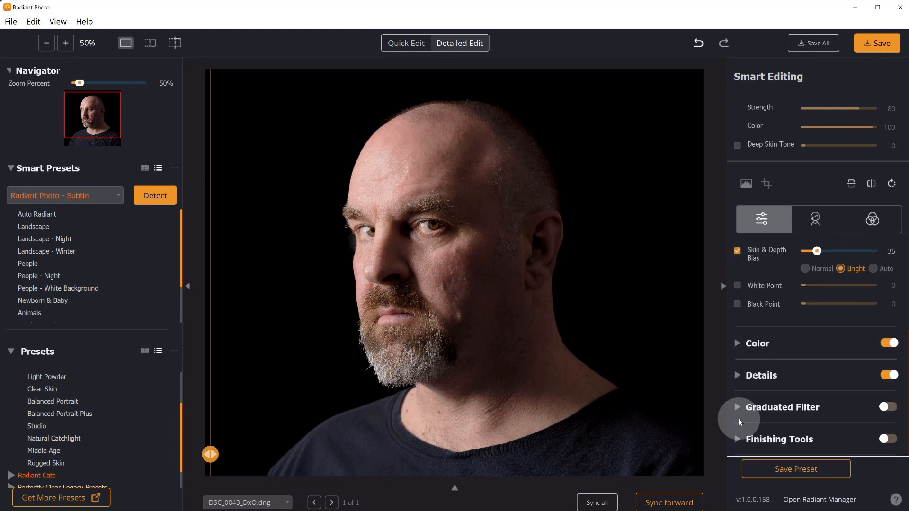
- Inspect the face's detail at 100% zoom and set Sharpening in the Details adjustments to 25
click(739, 374)
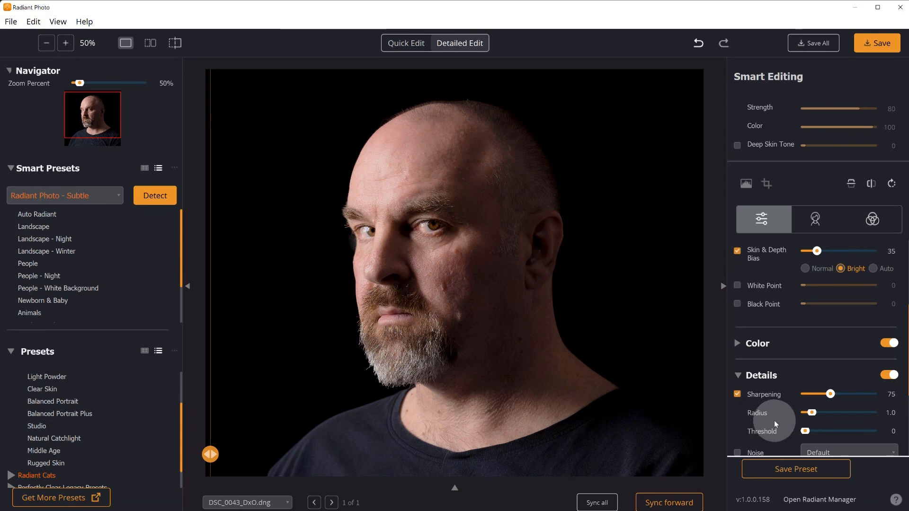
click(88, 43)
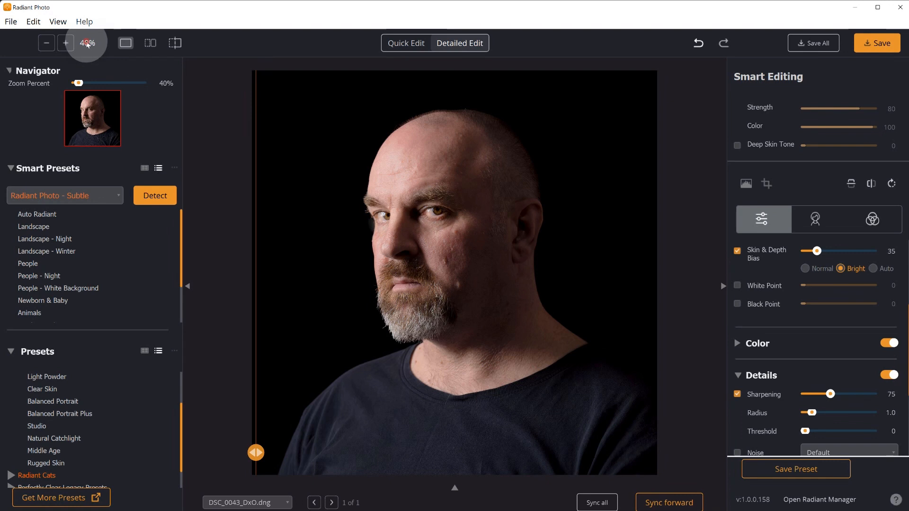
drag(462, 213, 522, 275)
drag(471, 251, 485, 276)
click(486, 234)
drag(486, 233, 474, 266)
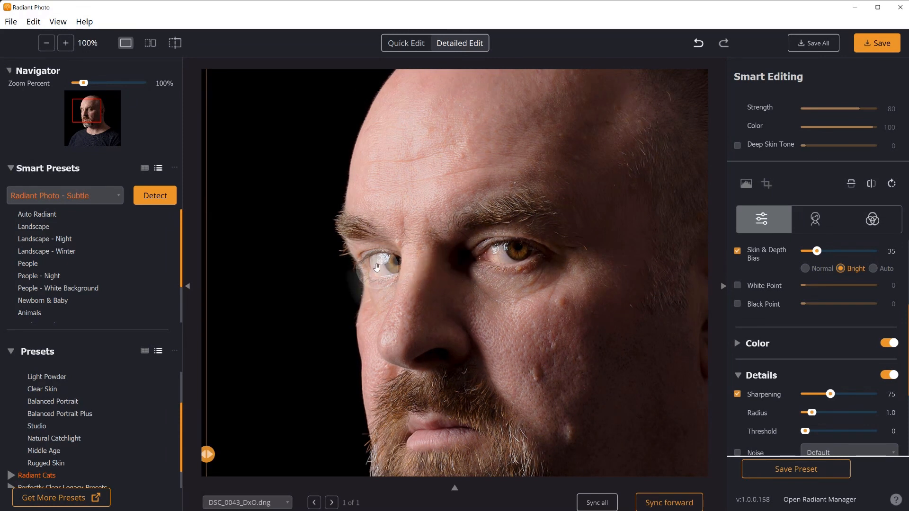
drag(433, 331, 442, 267)
drag(469, 285, 469, 315)
drag(451, 241, 456, 270)
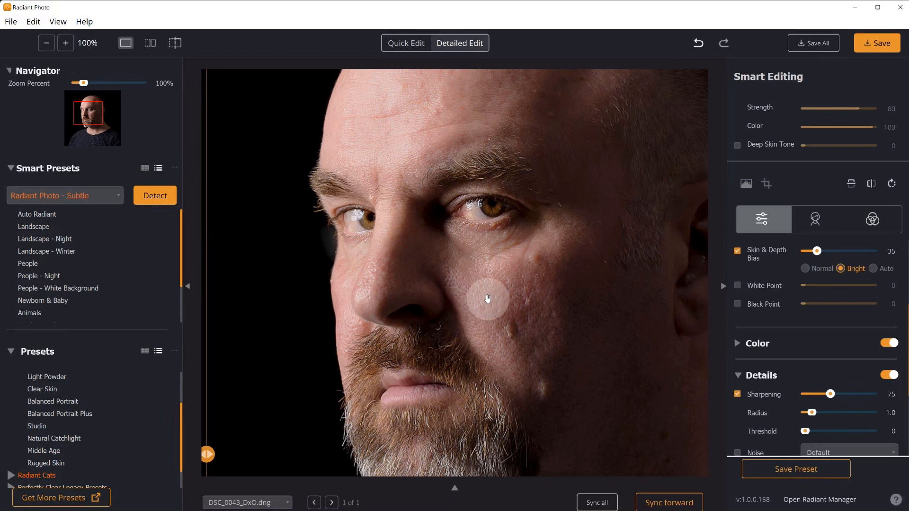
drag(828, 397, 813, 396)
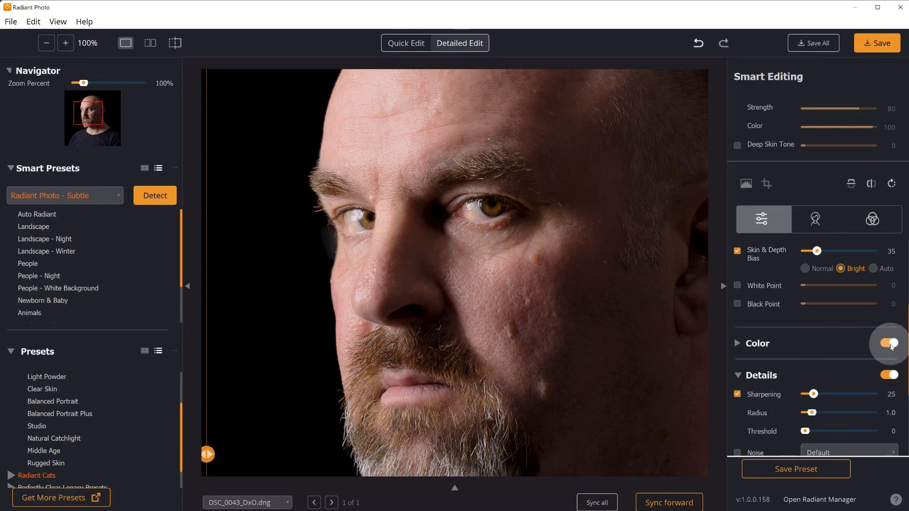
click(740, 375)
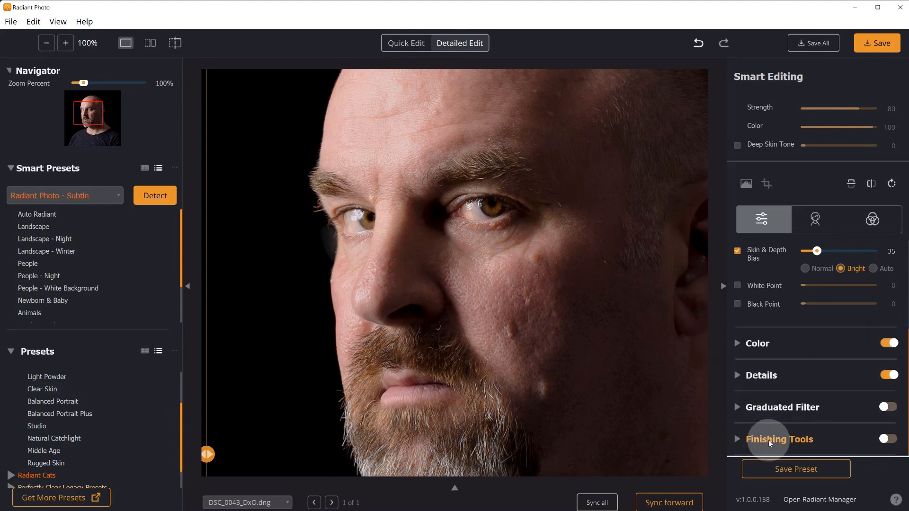
click(738, 439)
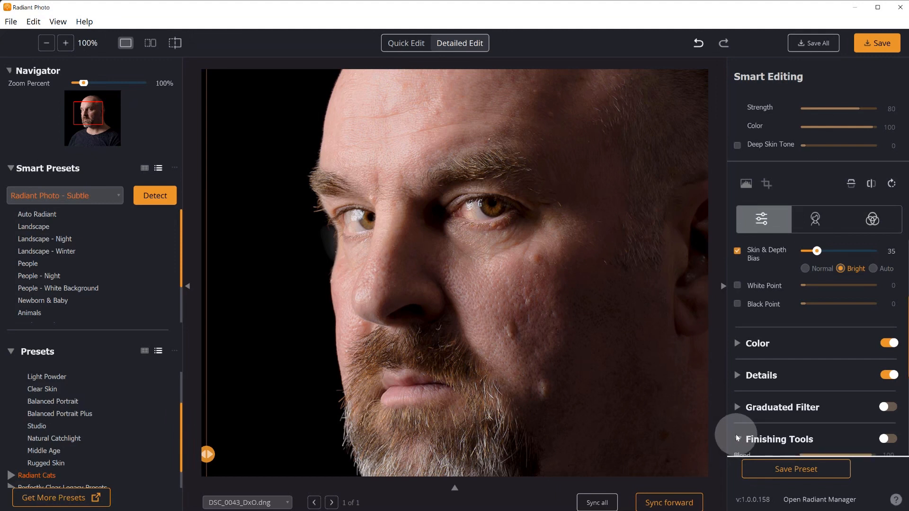
scroll(762, 428, down, 3)
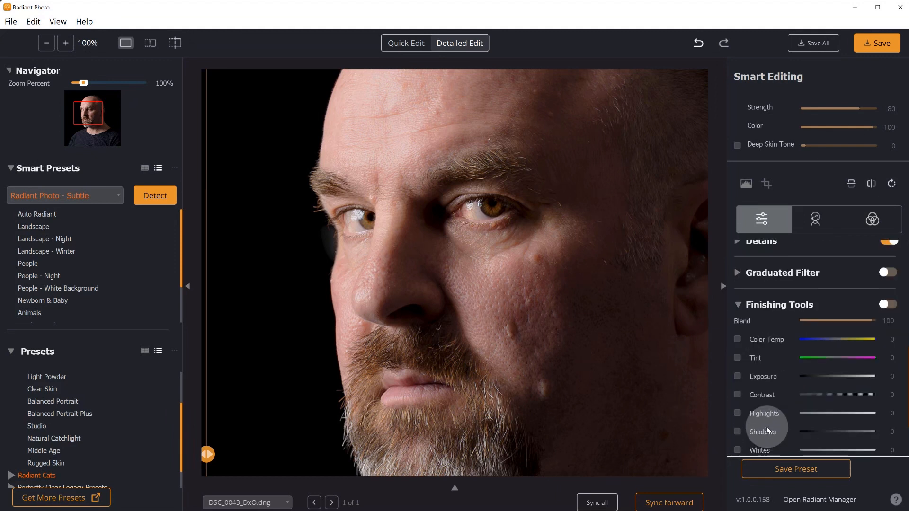
scroll(766, 427, down, 1)
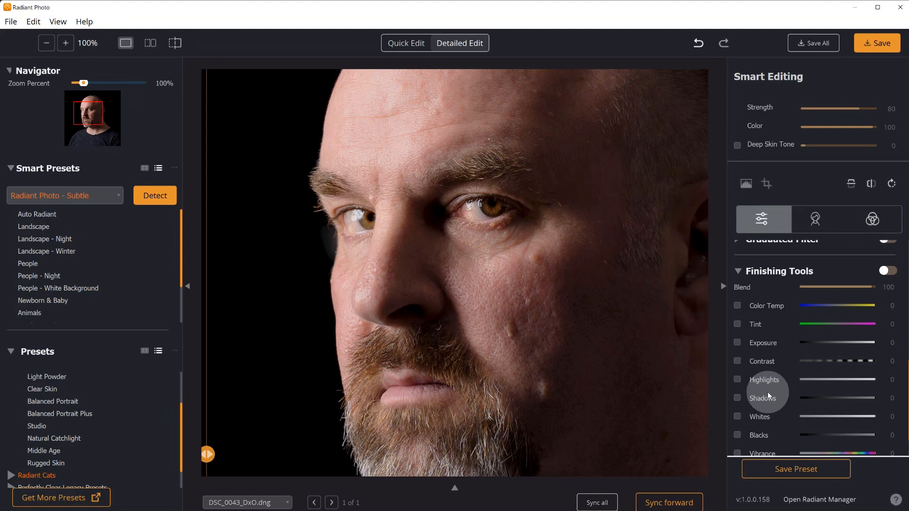
click(739, 272)
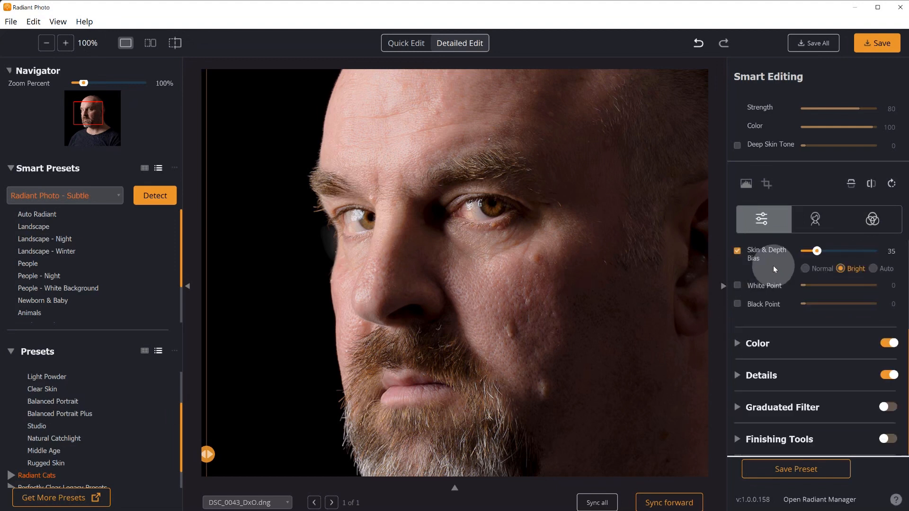
- Show the portrait's face control points, move both eye markers onto the irises, and hide the points again
click(816, 218)
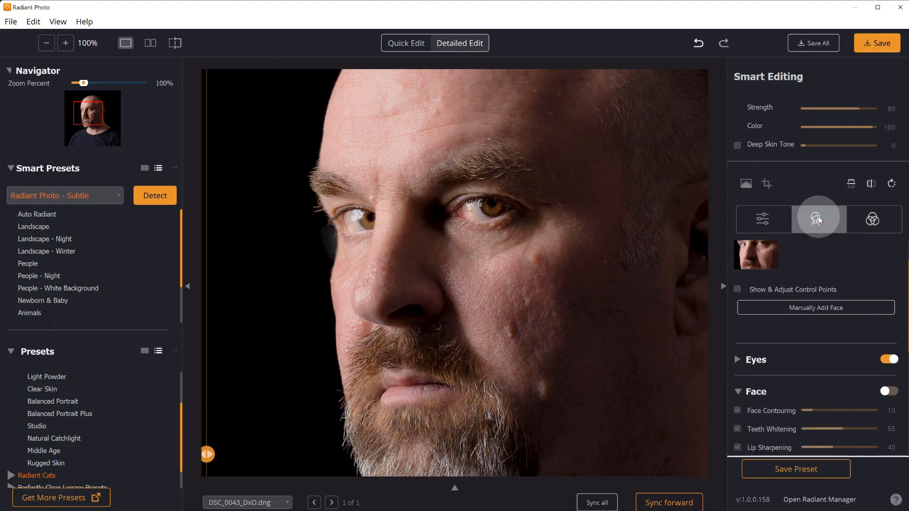
click(737, 290)
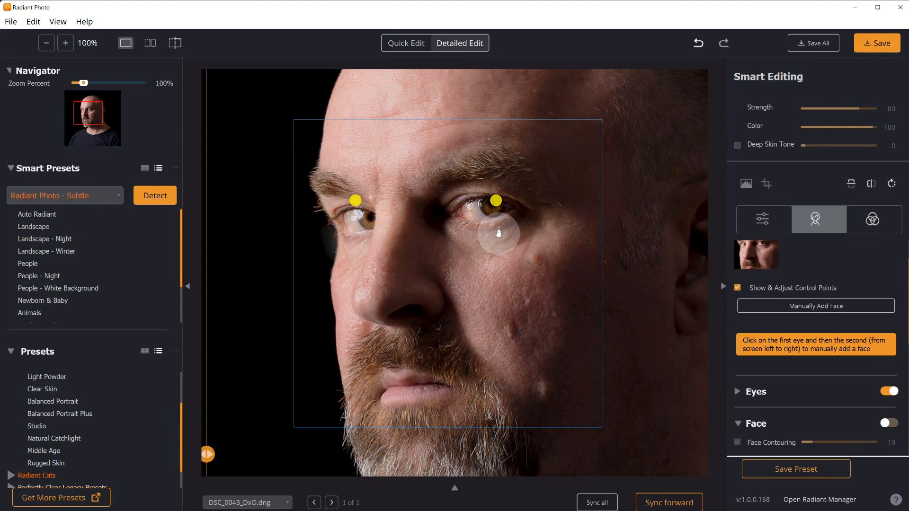
drag(496, 201, 493, 204)
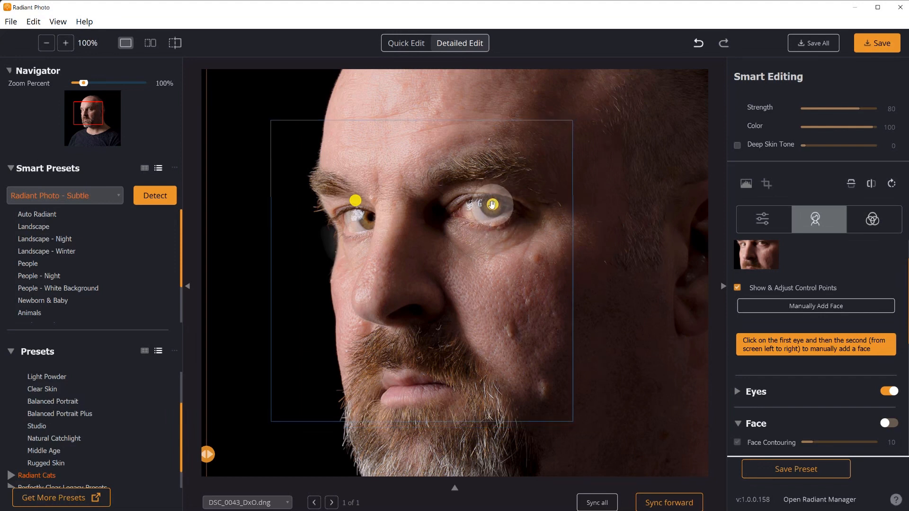
drag(355, 201, 367, 220)
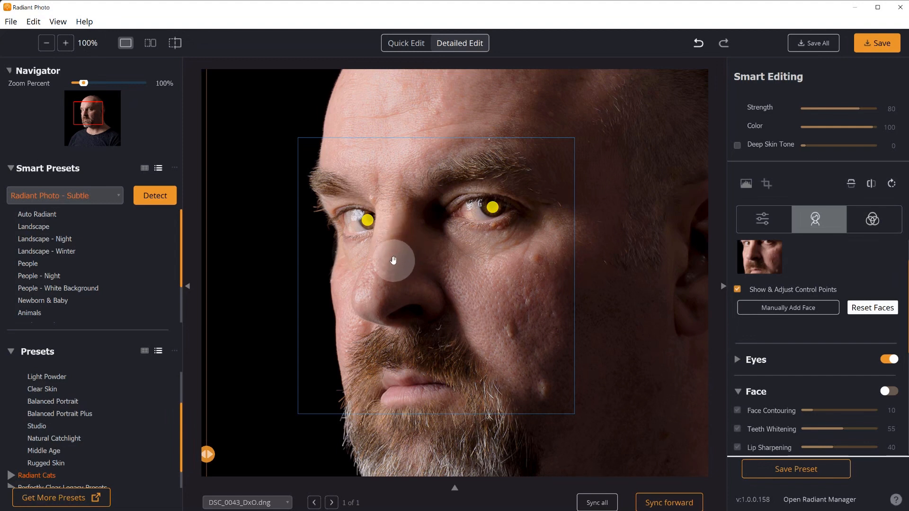
click(738, 290)
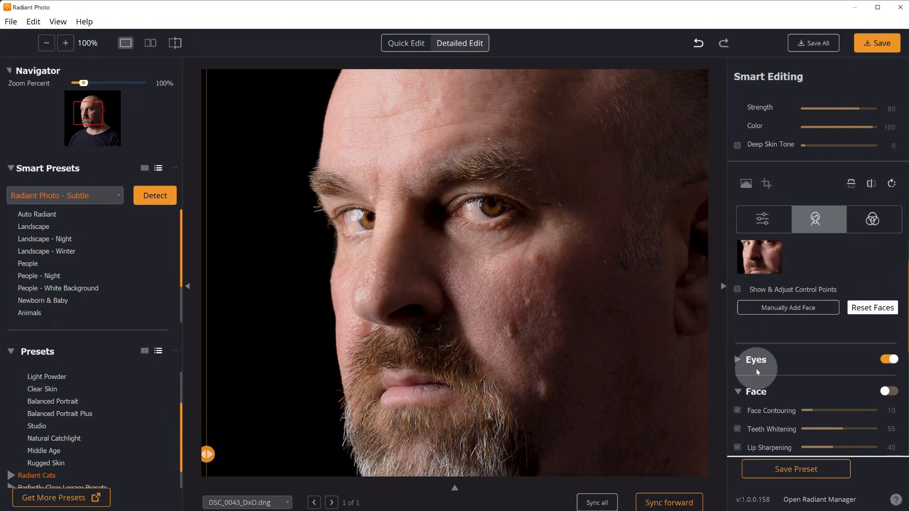
- Set Eye Enhance to 15, compare Dark Circles on and off, leave it disabled, and collapse the Eyes corrections
click(741, 359)
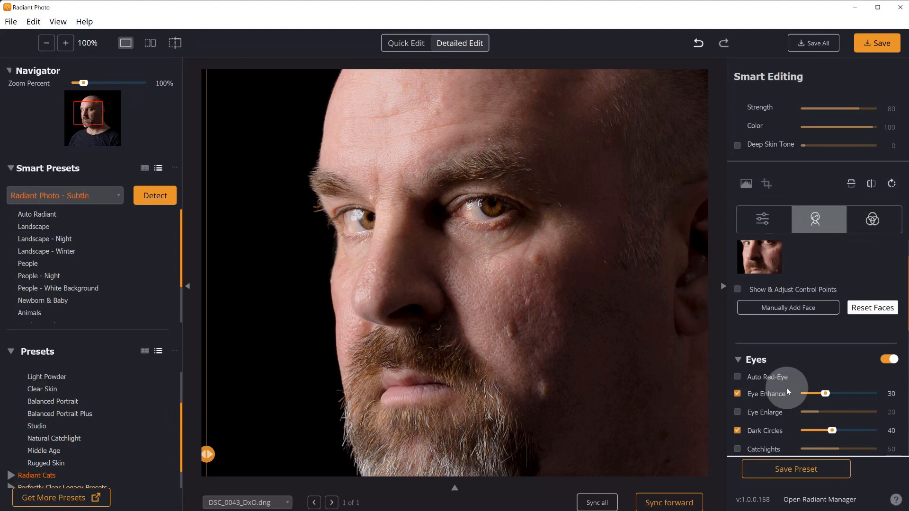
drag(826, 395, 814, 395)
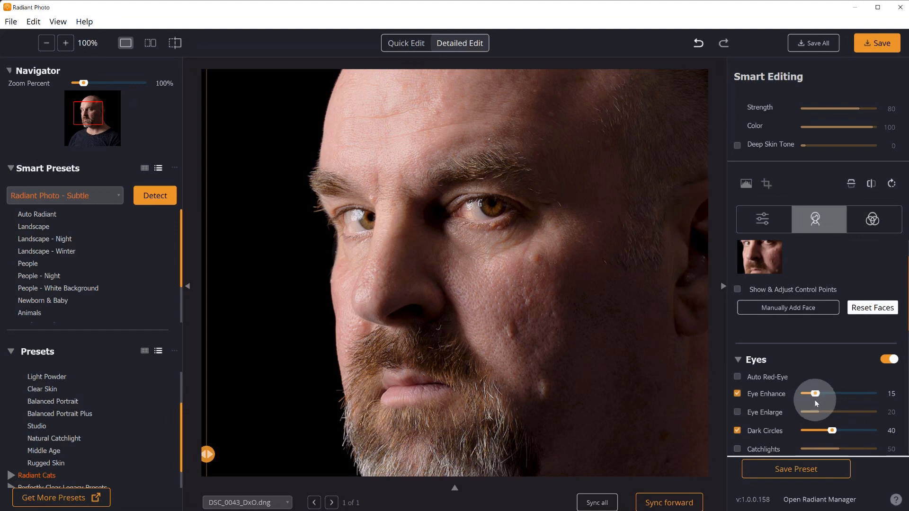
click(738, 431)
click(738, 431)
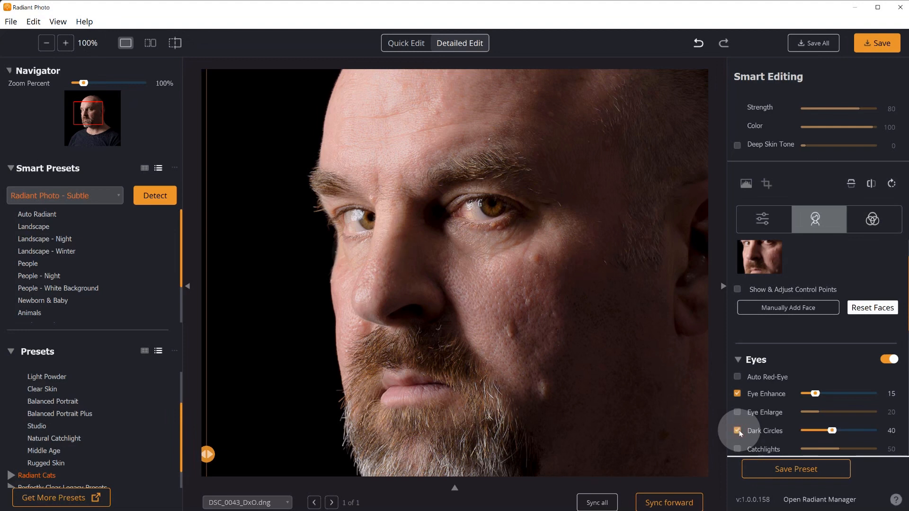
click(738, 431)
click(738, 430)
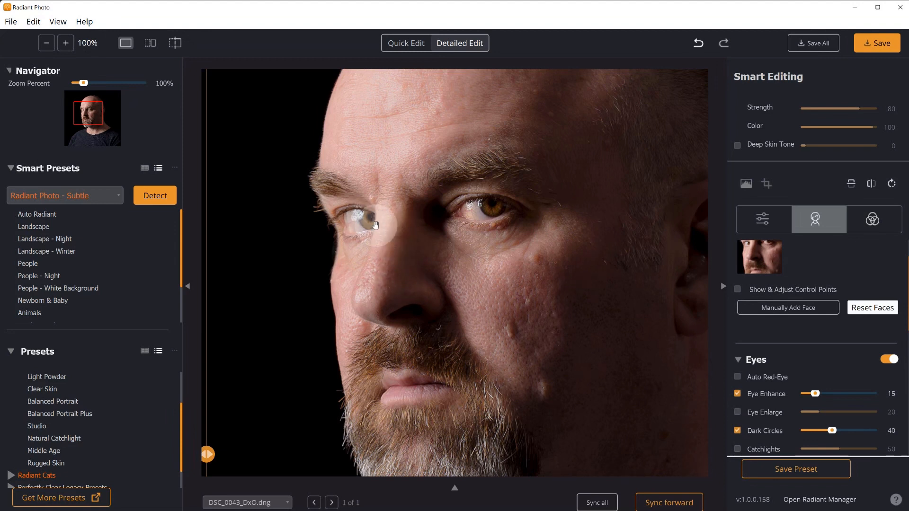
click(737, 430)
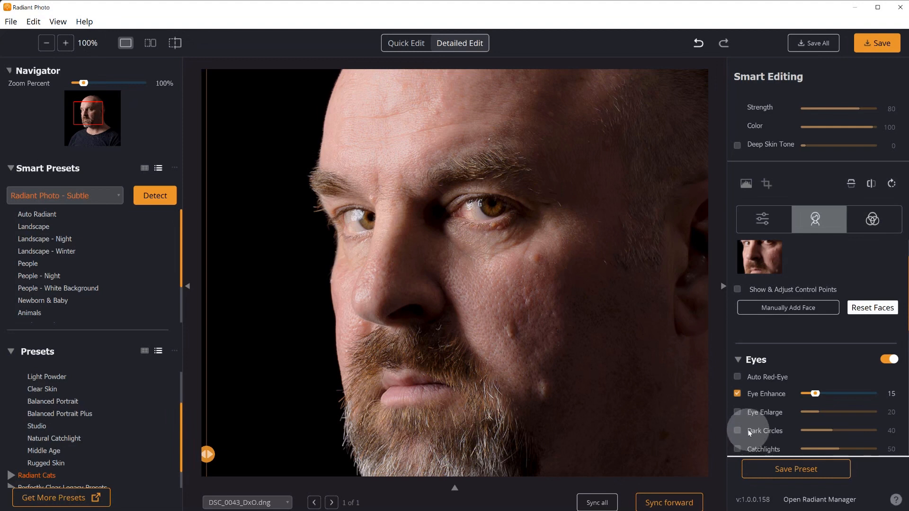
scroll(751, 428, down, 1)
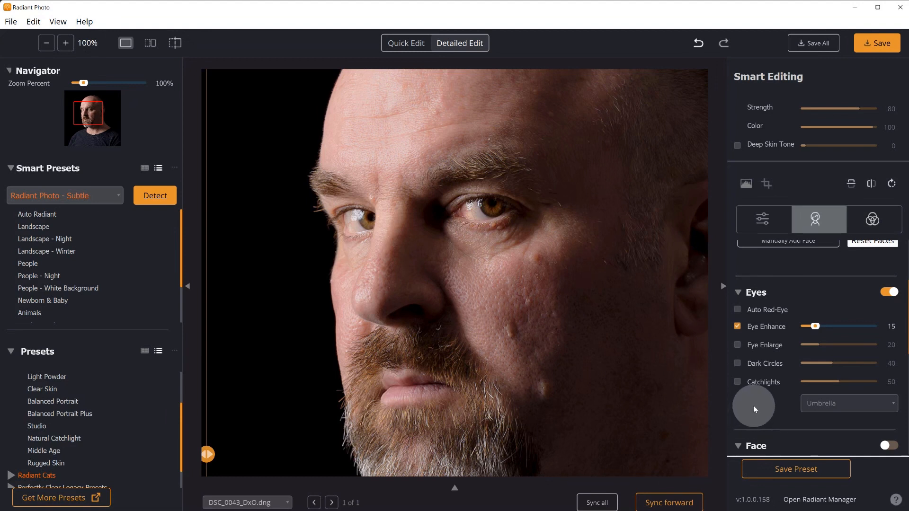
click(740, 291)
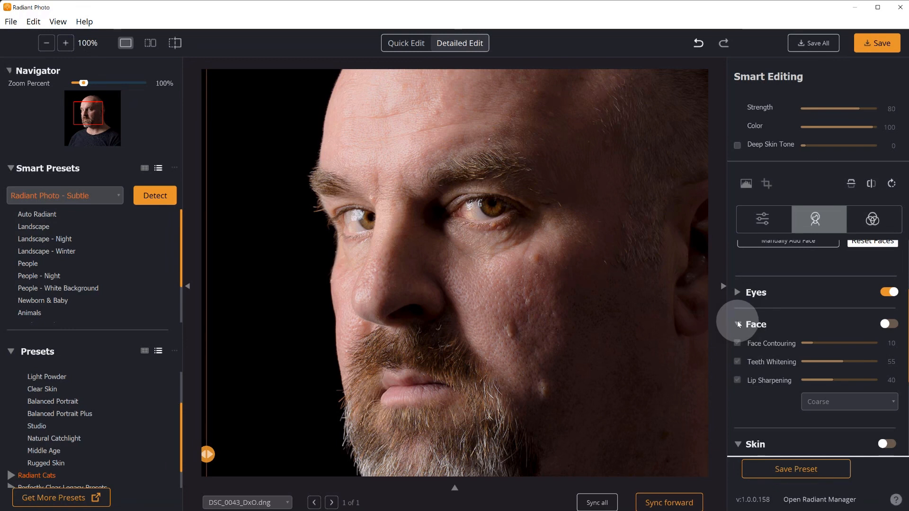
click(884, 324)
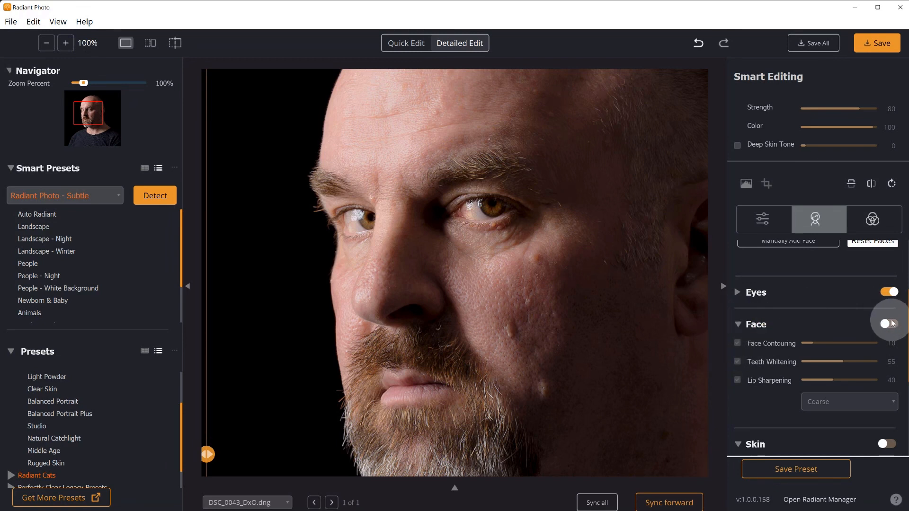
- Compare the portrait with Face Contouring on and off, and leave the Face corrections disabled
click(738, 343)
click(737, 342)
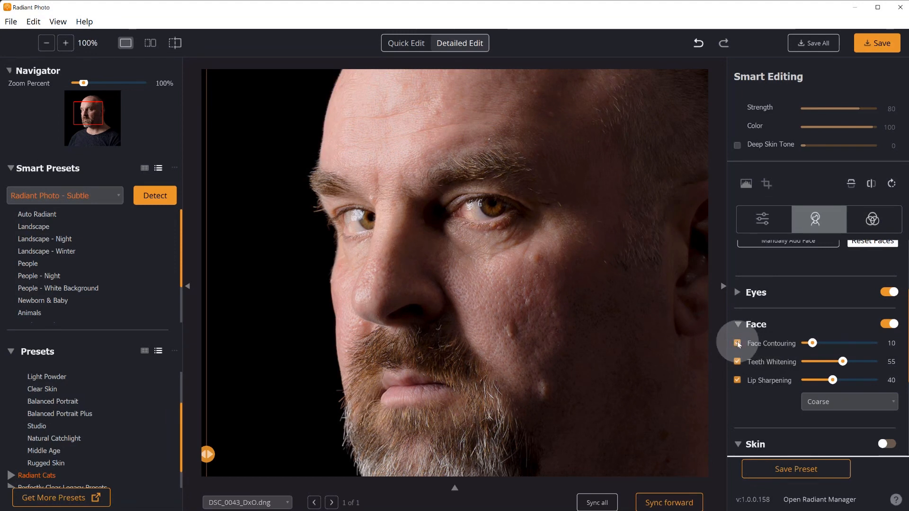
click(737, 343)
click(737, 343)
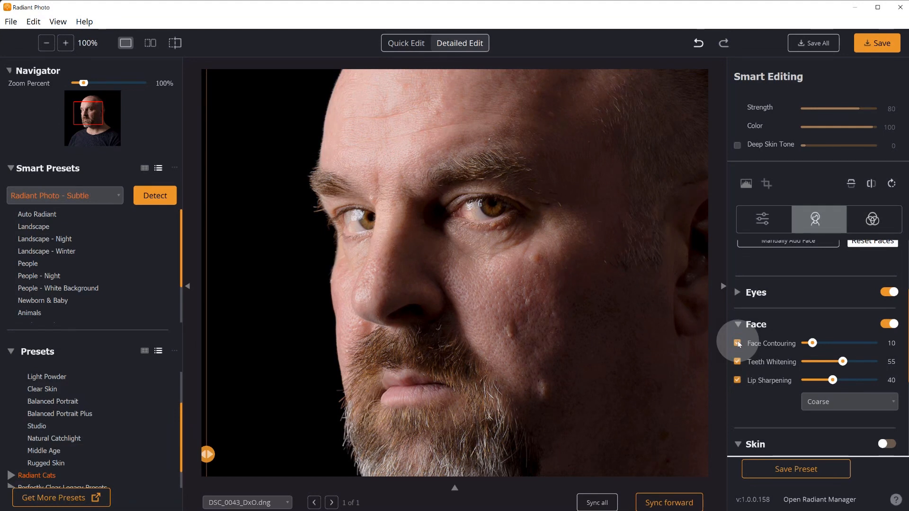
click(888, 324)
- Enable the Skin corrections, compare the portrait with Smooth on and off, and leave Smooth disabled
scroll(757, 413, down, 3)
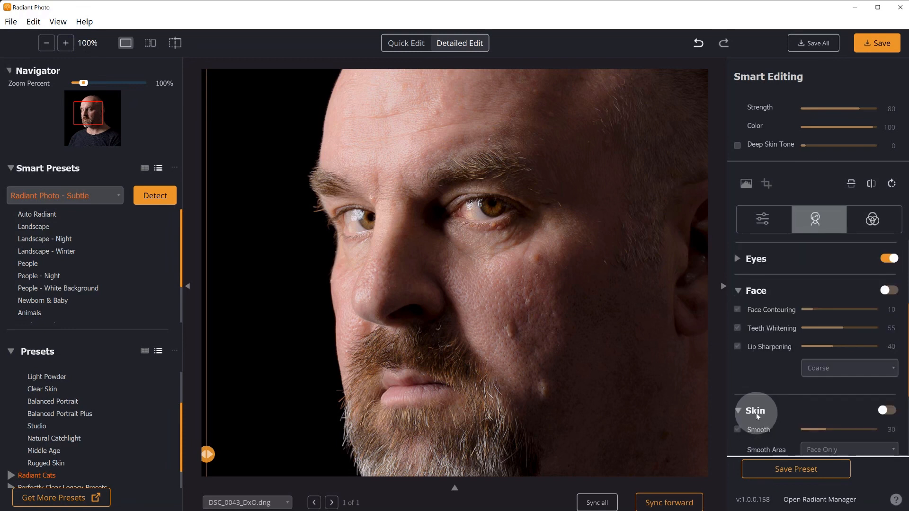
click(887, 309)
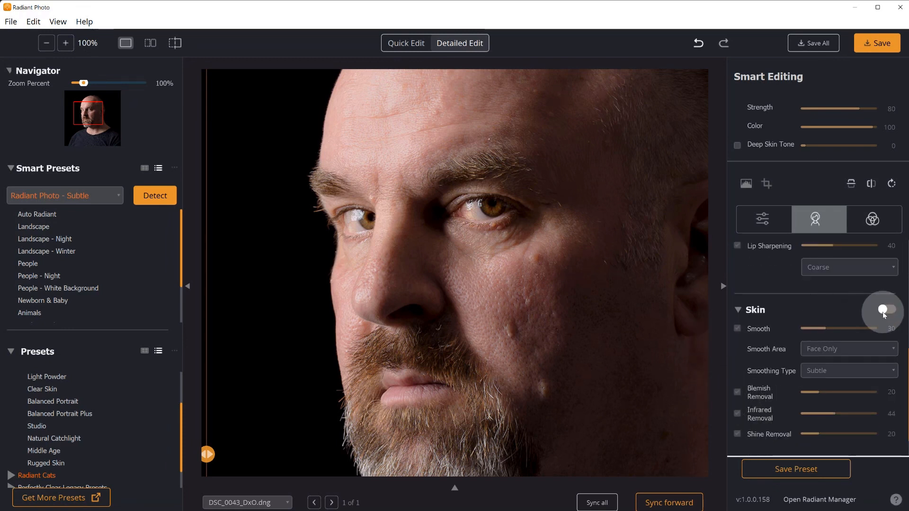
click(736, 329)
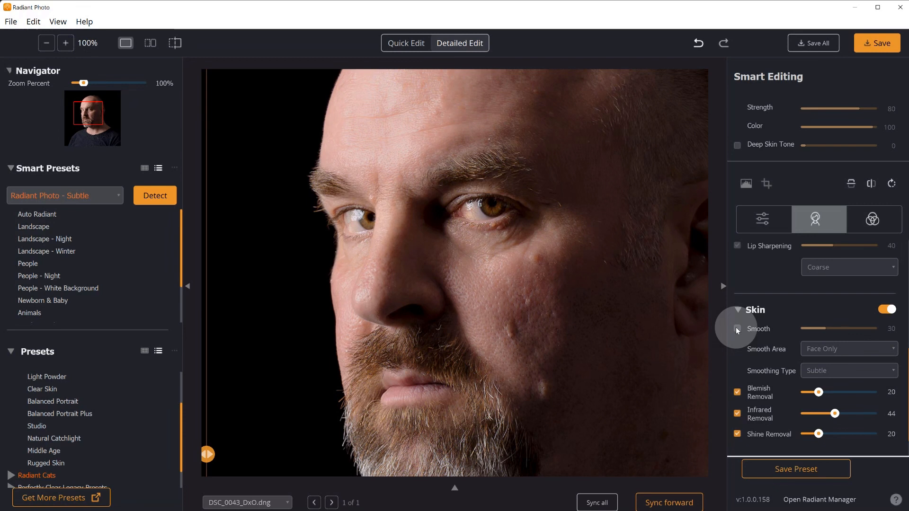
click(737, 328)
click(737, 328)
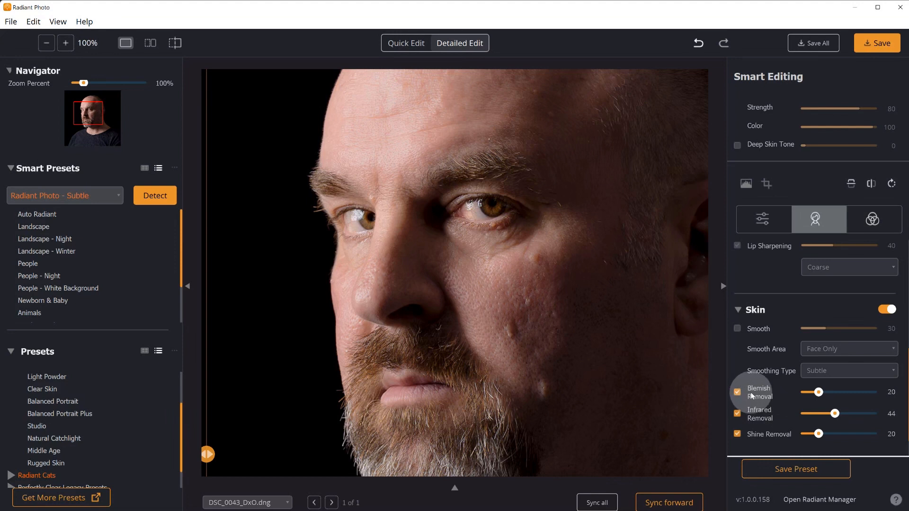
- Compare Blemish Removal on and off across the cheek and forehead, leaving it enabled
click(737, 392)
click(737, 392)
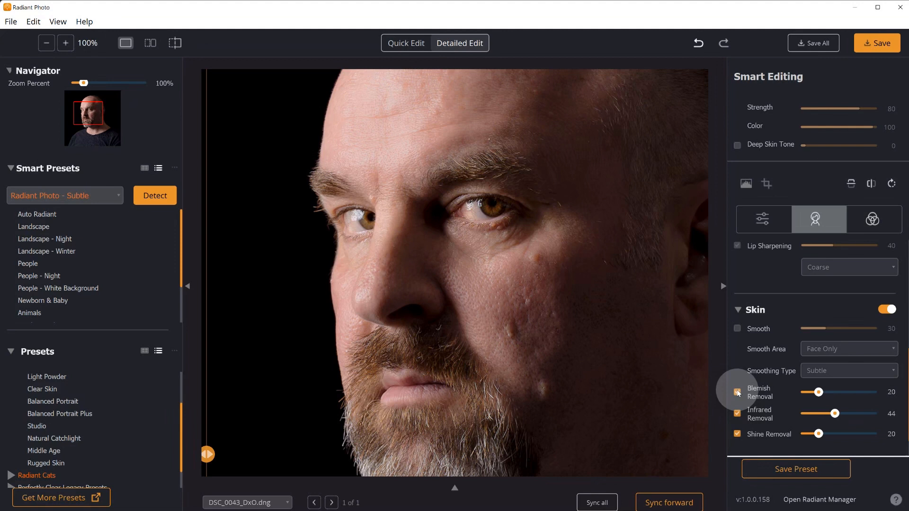
click(737, 392)
click(737, 392)
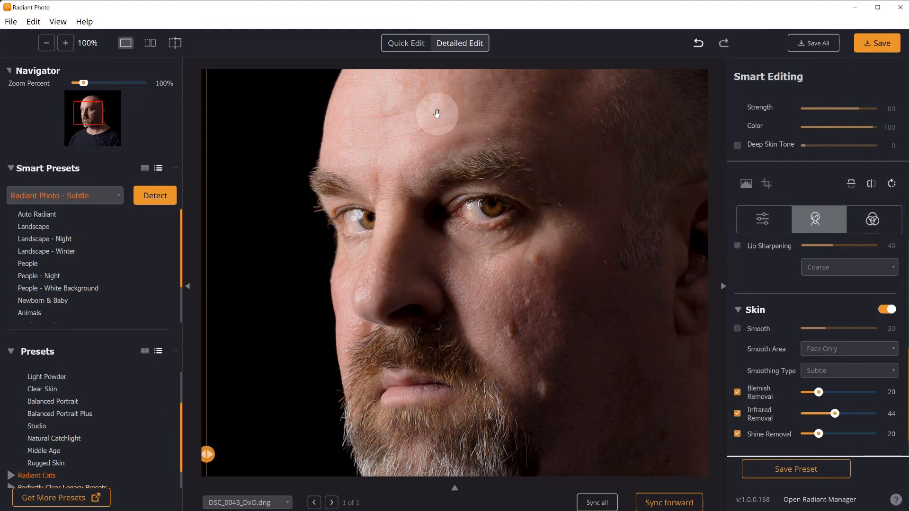
drag(479, 123, 450, 188)
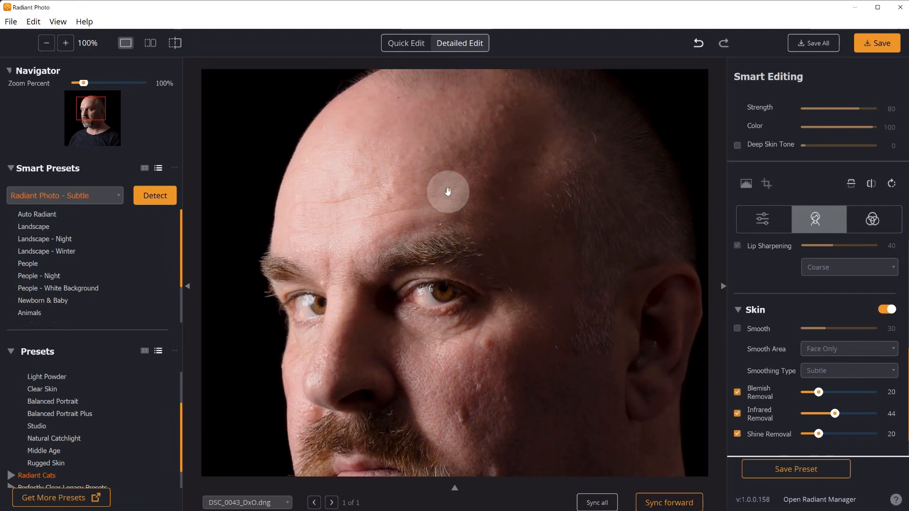
drag(499, 145, 483, 146)
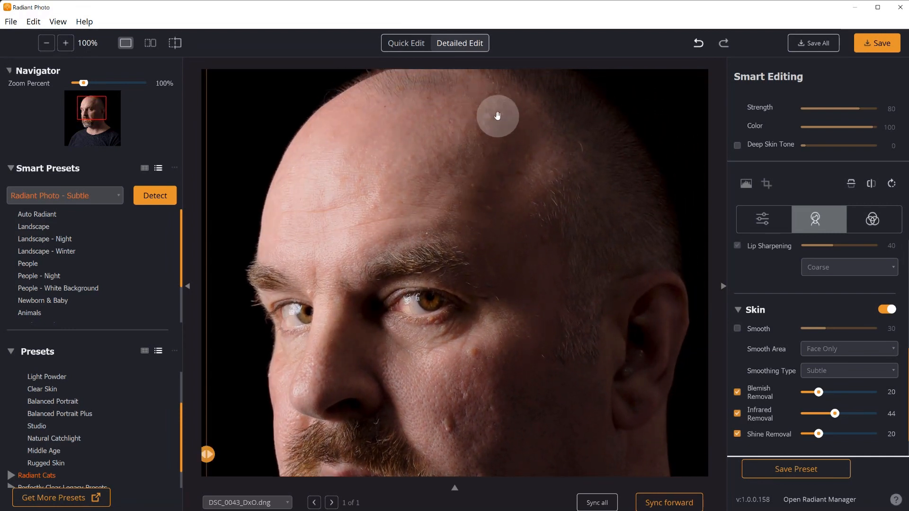
click(737, 392)
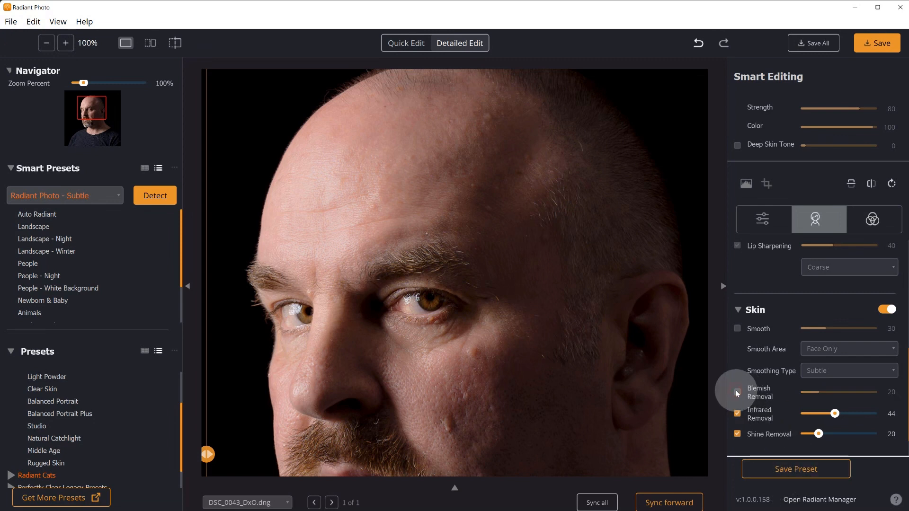
click(737, 392)
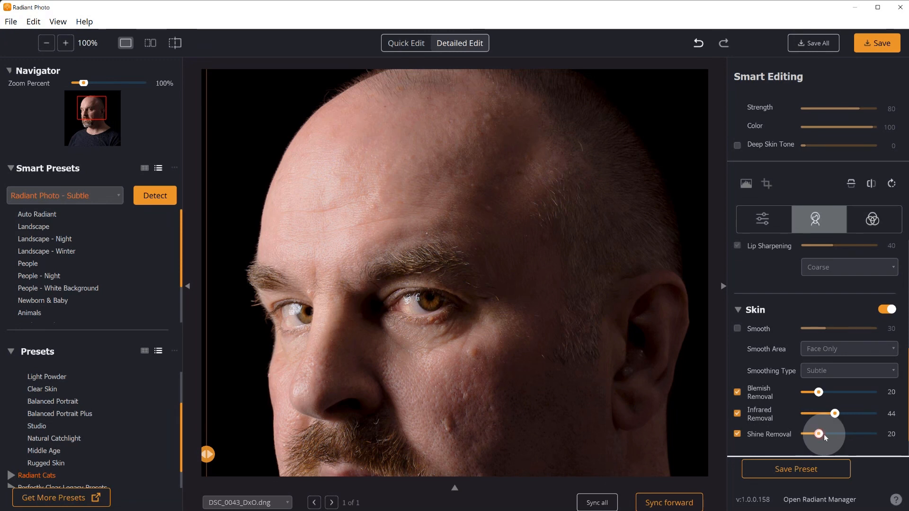
- Try Shine Removal at 100, set it back to 20, and collapse the Skin corrections
drag(825, 436, 873, 435)
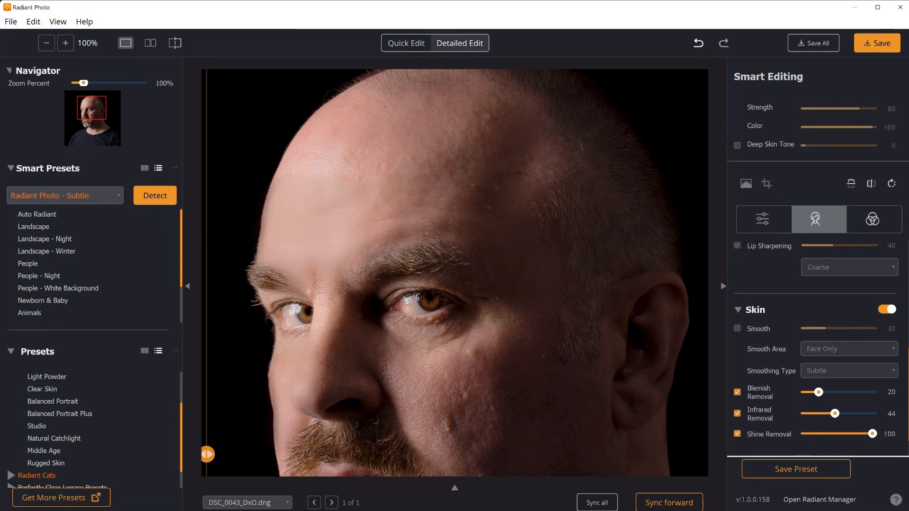
drag(873, 433, 819, 435)
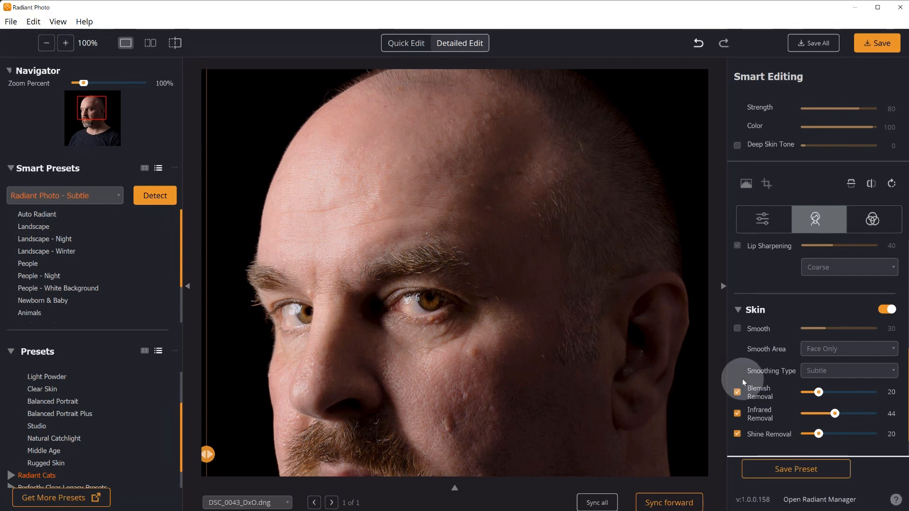
scroll(745, 360, down, 1)
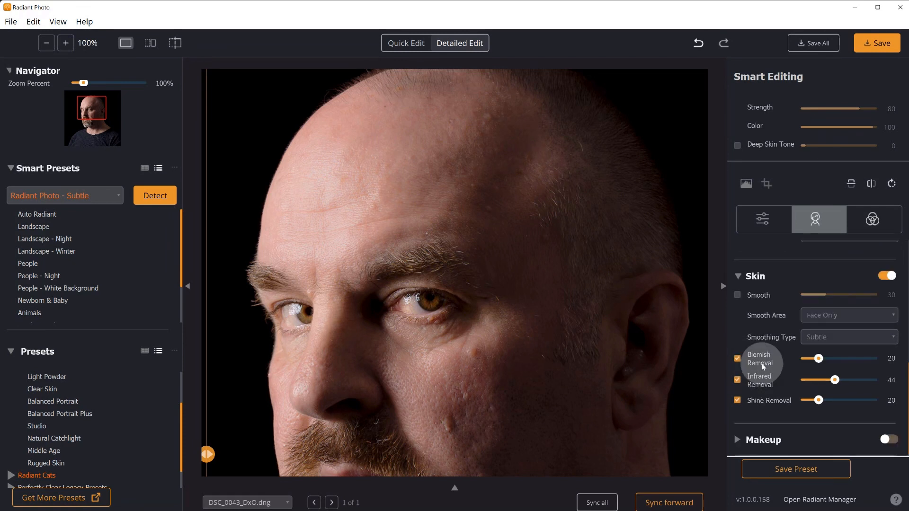
click(740, 276)
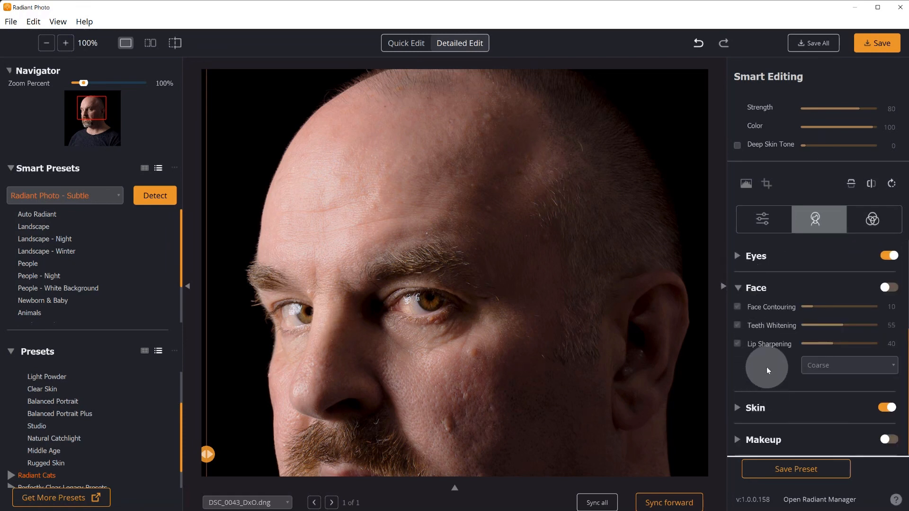
- Look through the Color Grading options and the Analog Looks Volume 1 previews, leave grading disabled, and return to the general adjustments
scroll(768, 370, up, 1)
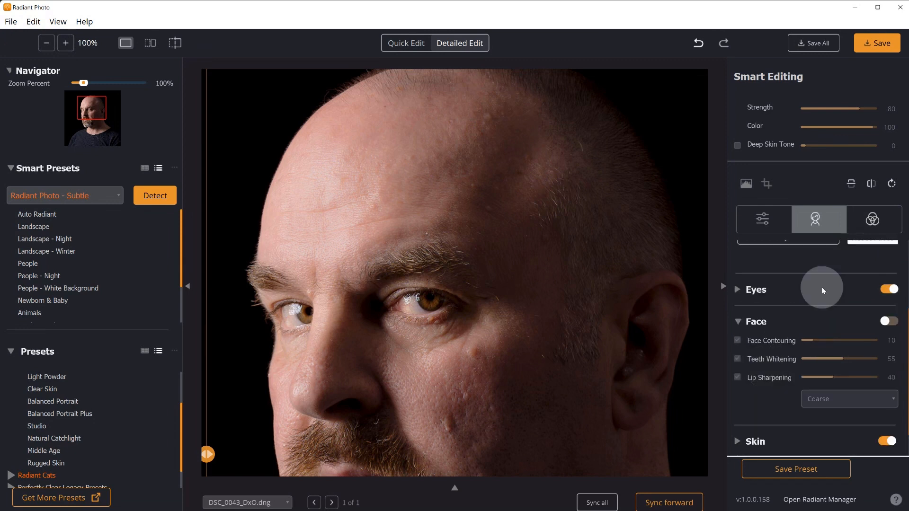
click(873, 219)
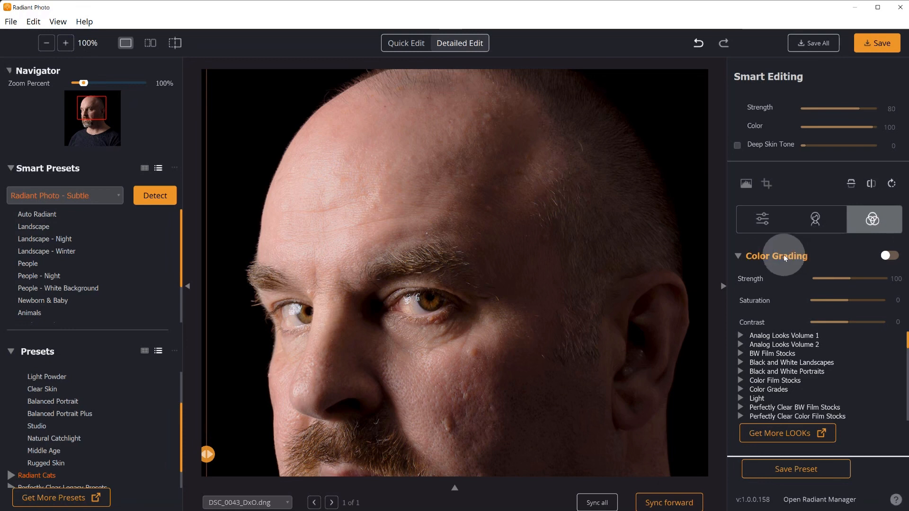
click(742, 336)
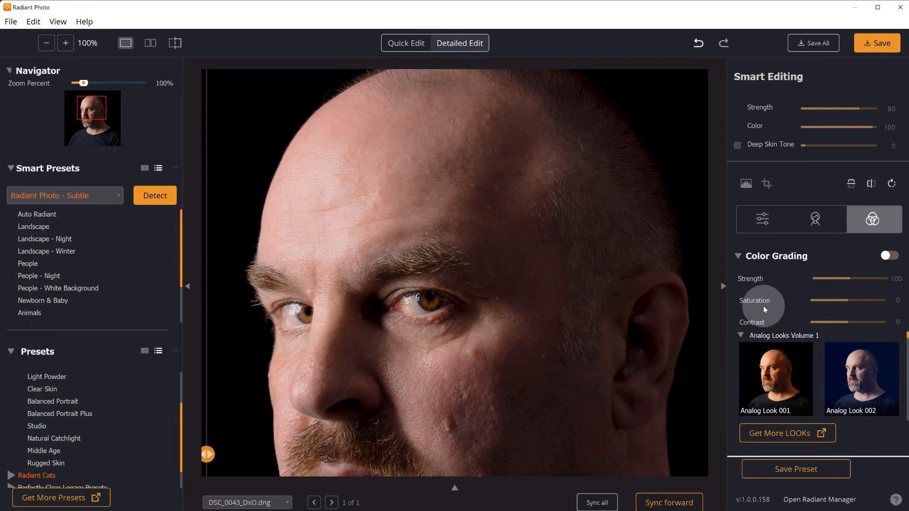
click(737, 256)
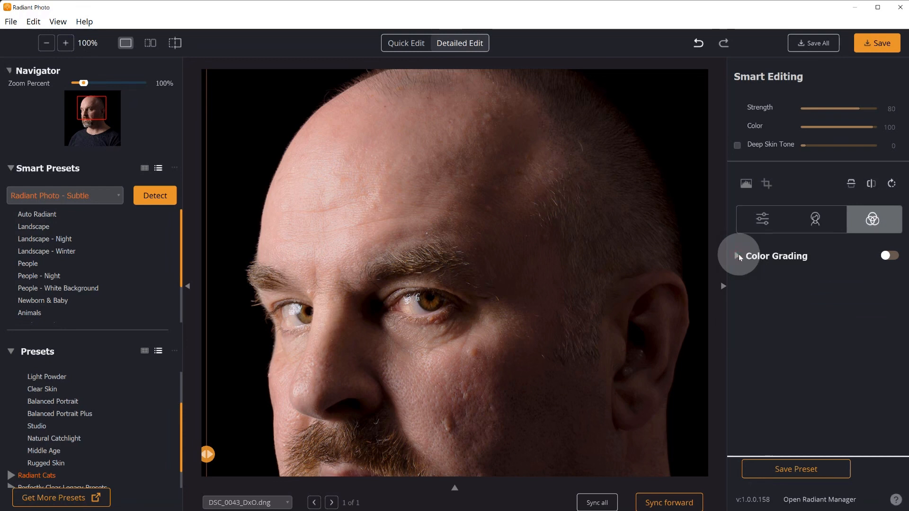
click(762, 220)
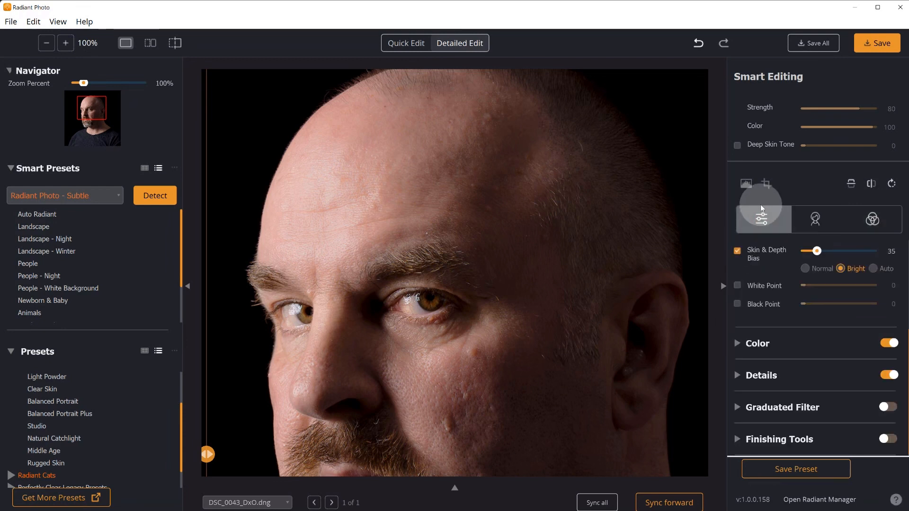
click(420, 200)
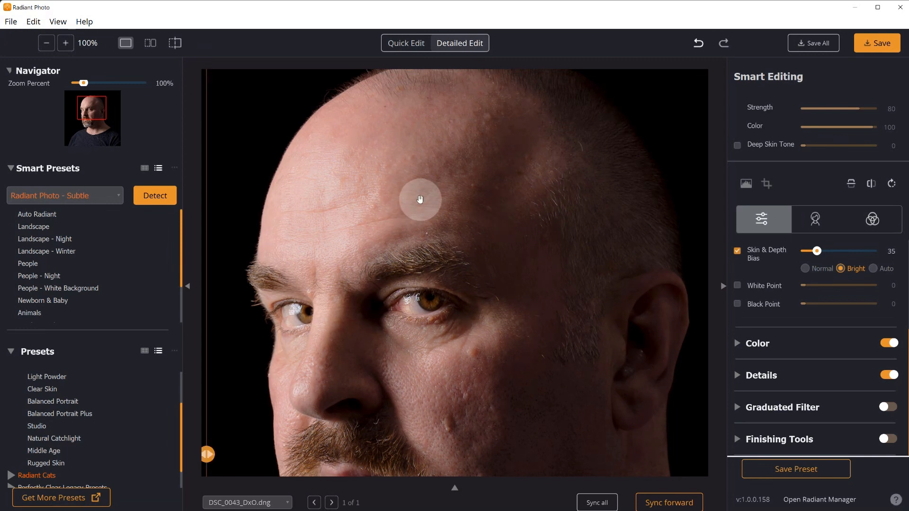
click(420, 199)
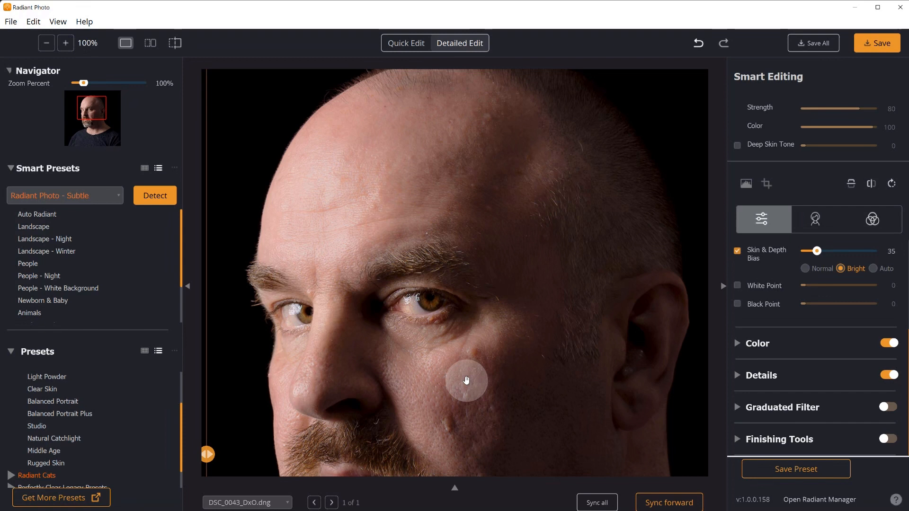
click(515, 393)
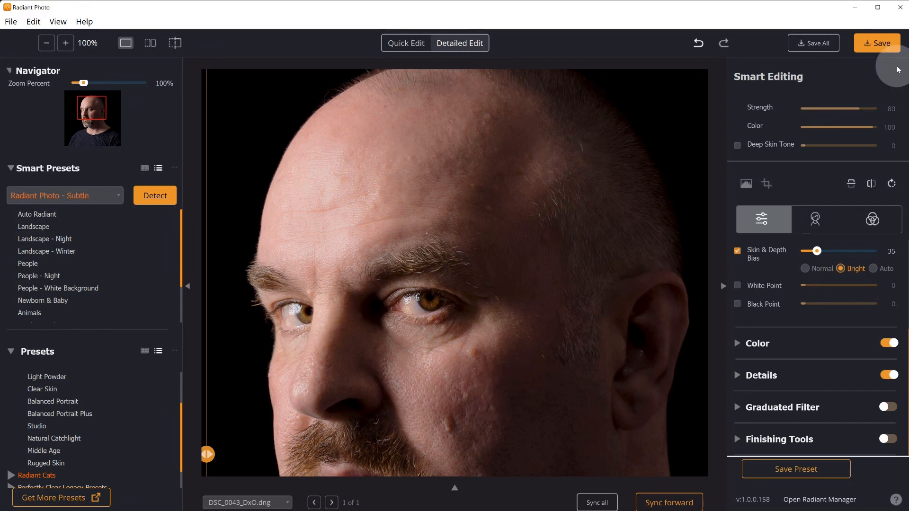
- Save the portrait in the original's folder as a TIFF 16bpp in Adobe RGB with the suffix _Ri4, and close the photo
click(877, 43)
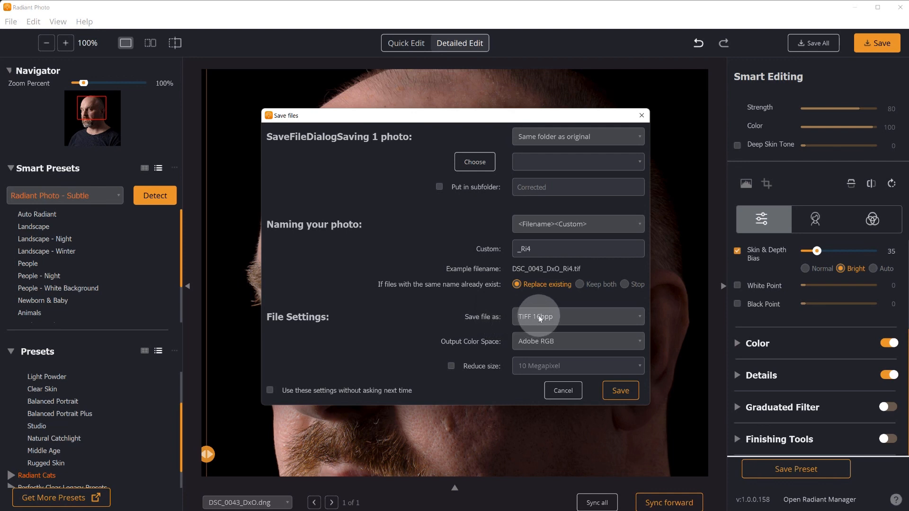
click(553, 319)
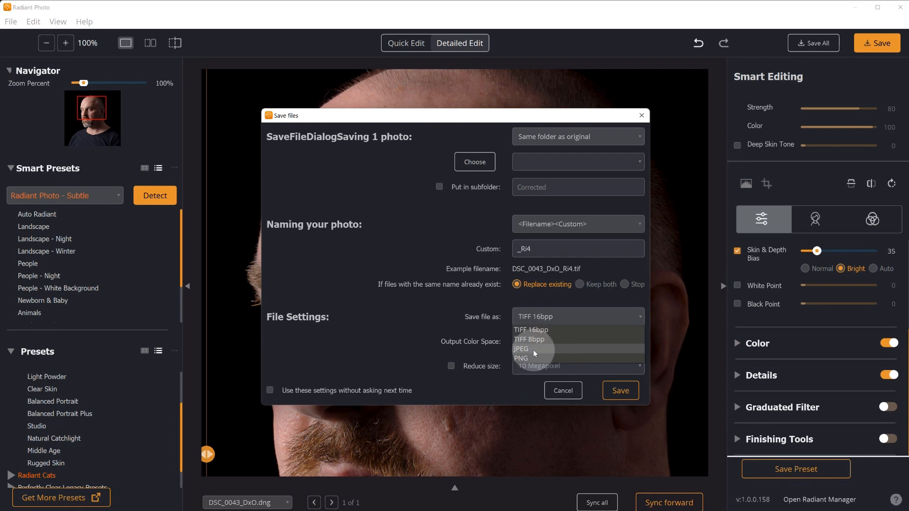
click(551, 318)
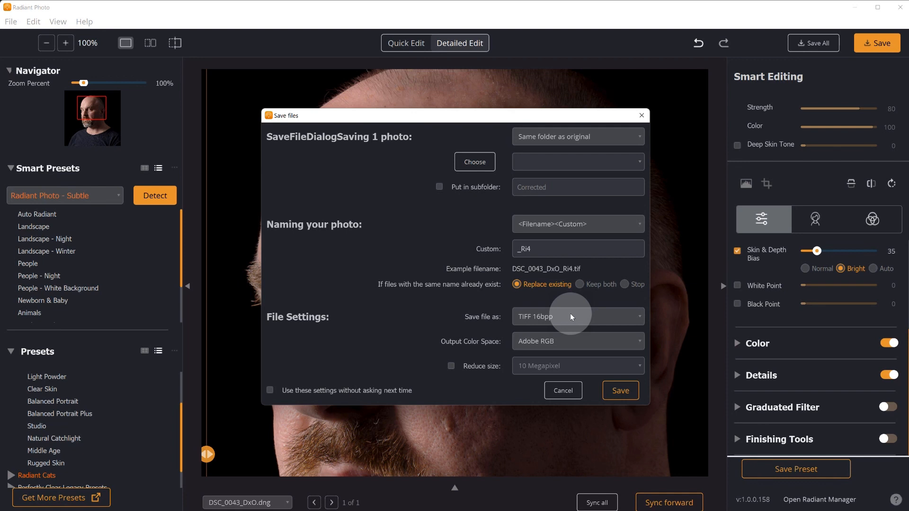
click(569, 340)
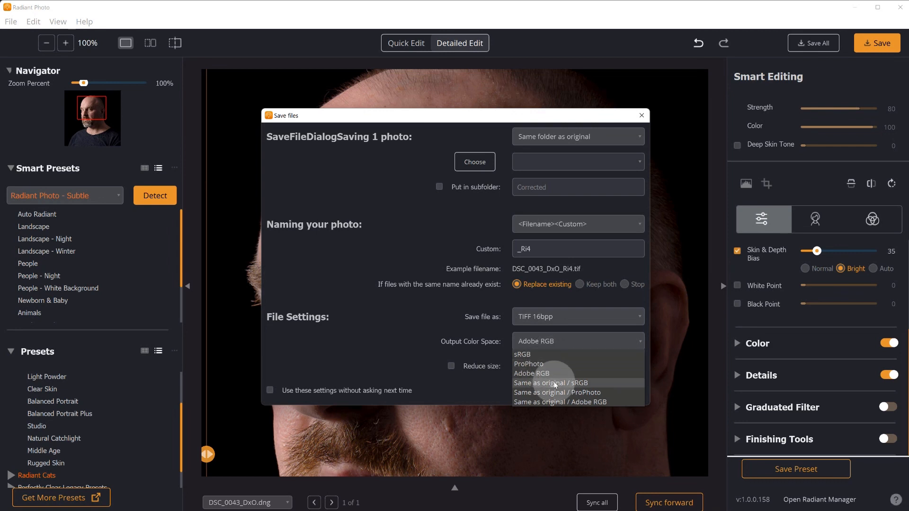
click(554, 374)
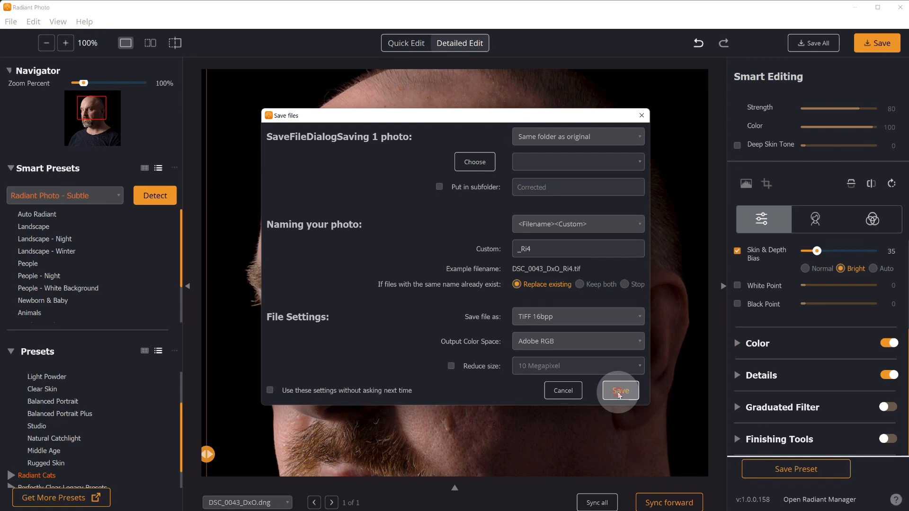
click(619, 393)
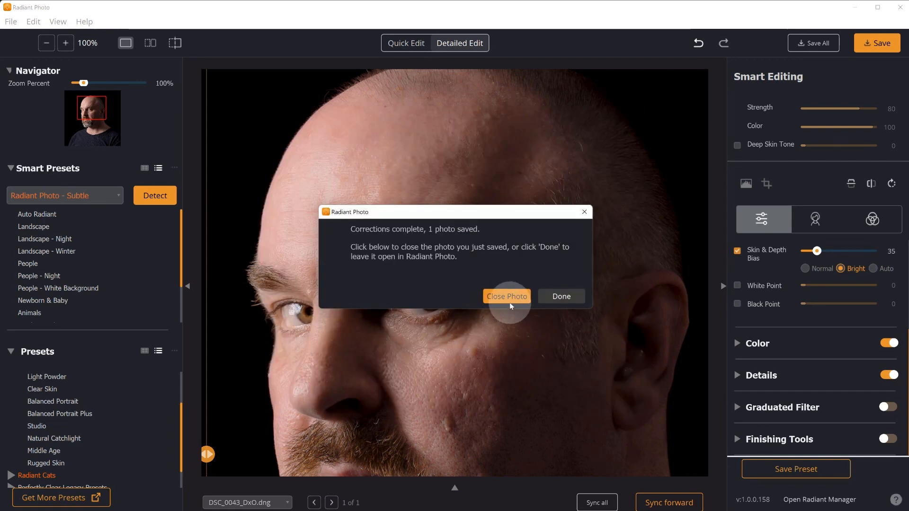
click(507, 299)
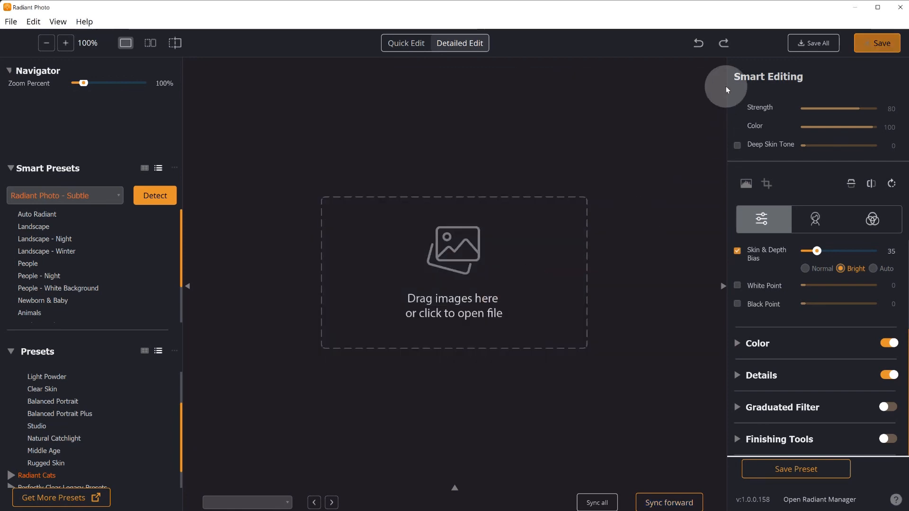
- Switch back to DxO PhotoLab and view DSC_0043.NEF and DSC_0043_DxO.dng
click(858, 9)
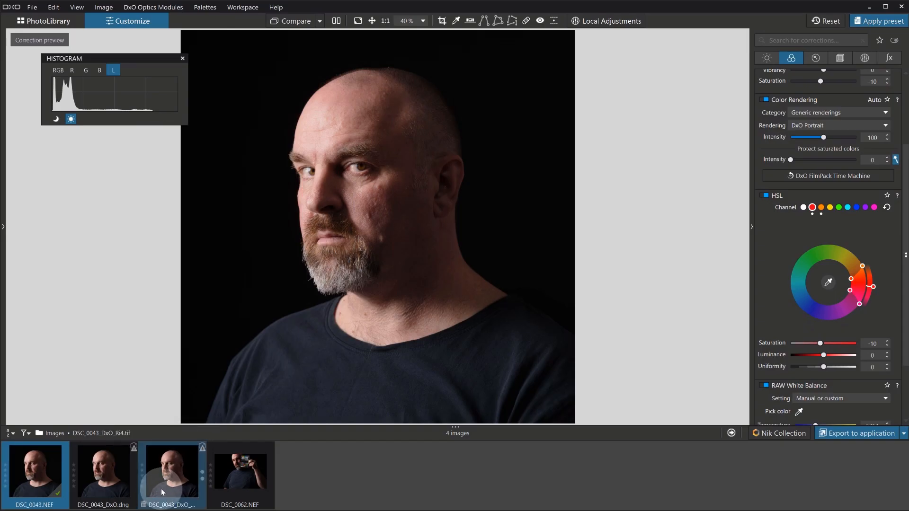
click(34, 475)
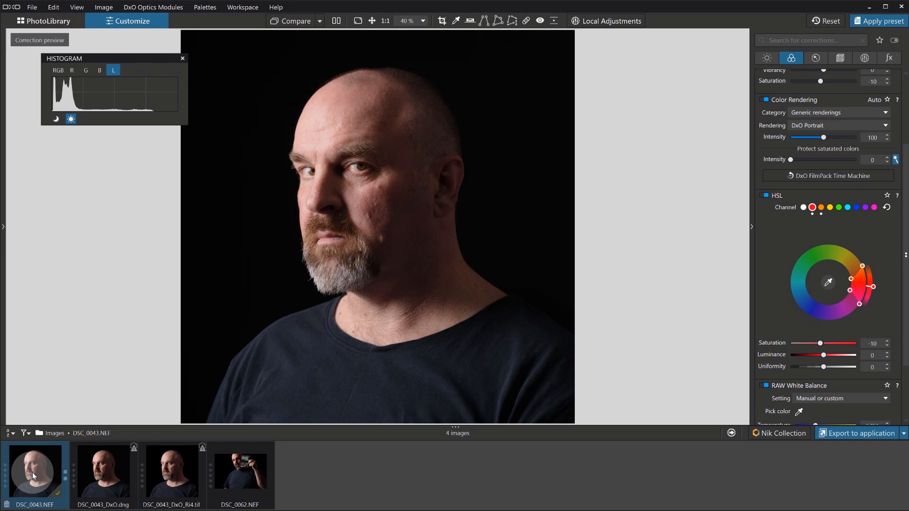
ctrl+click(103, 476)
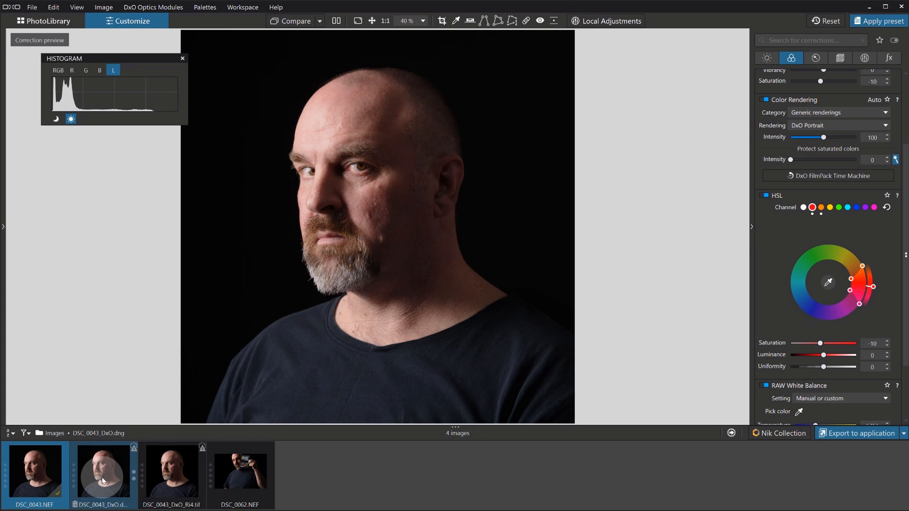
click(103, 481)
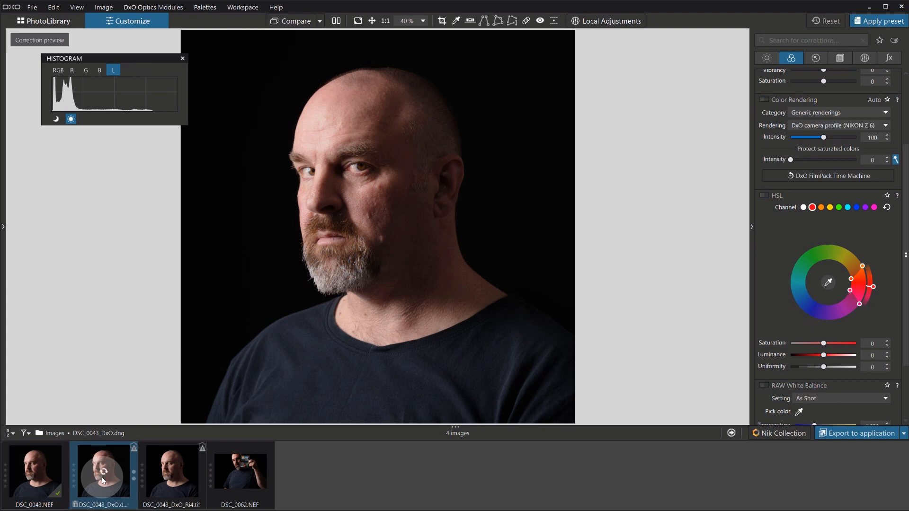
- Compare DSC_0043_DxO_Ri4.tif with DSC_0043_DxO.dng by switching between the two versions, ending on the TIFF
ctrl+click(178, 476)
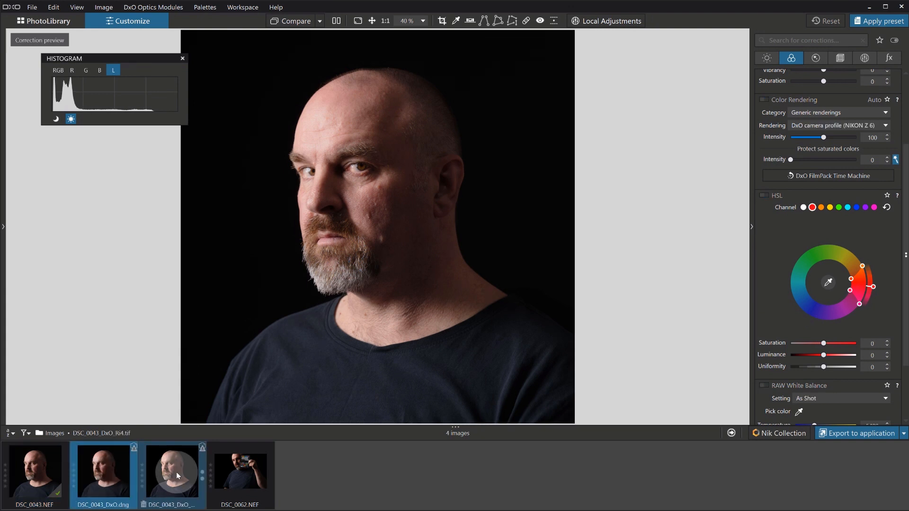
click(177, 476)
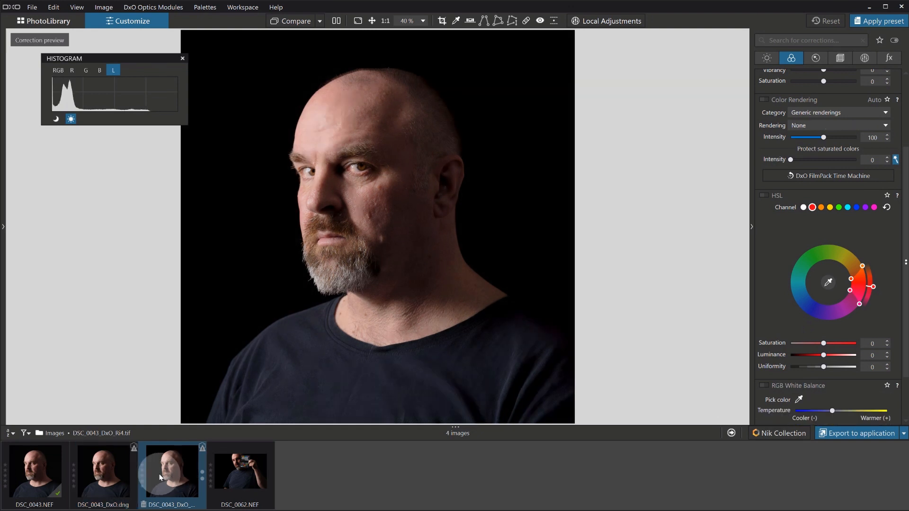
ctrl+click(105, 476)
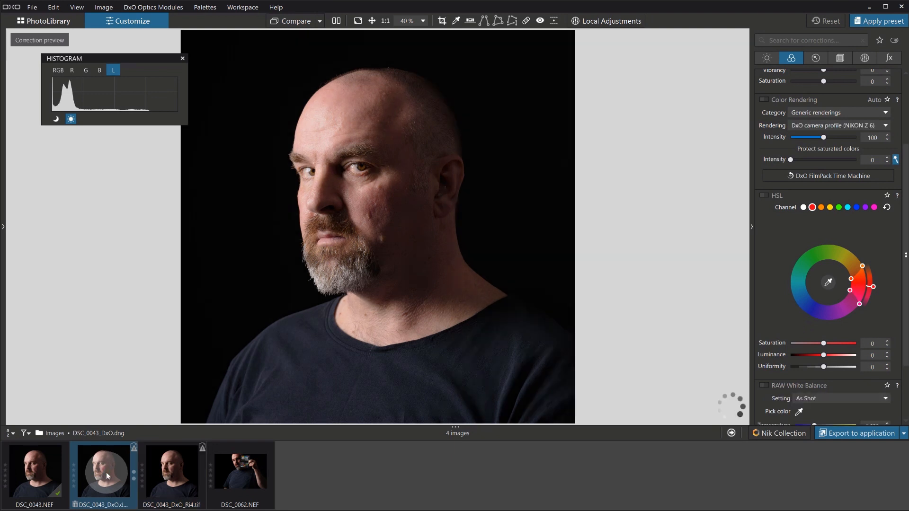
ctrl+click(171, 479)
click(173, 482)
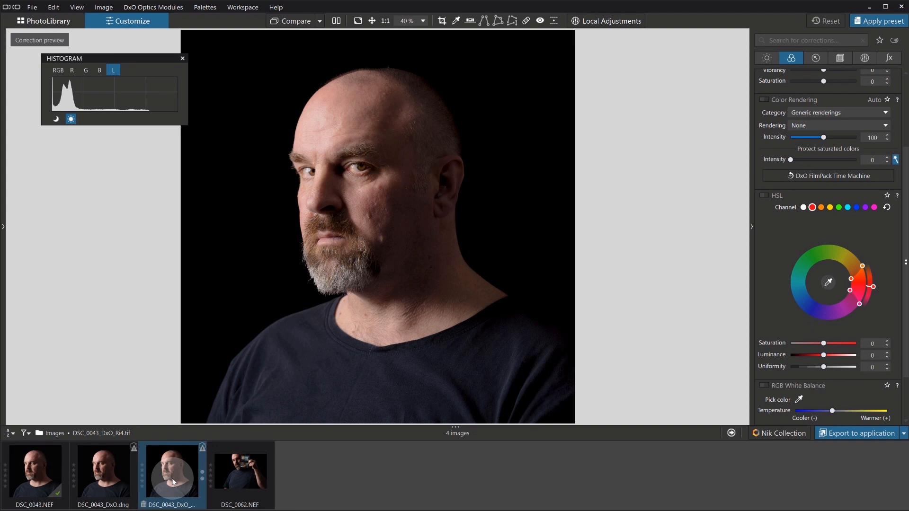
- Inspect the forehead, eyes, cheek and beard of DSC_0043_DxO_Ri4.tif at 100%, and return to the full-image view
click(357, 133)
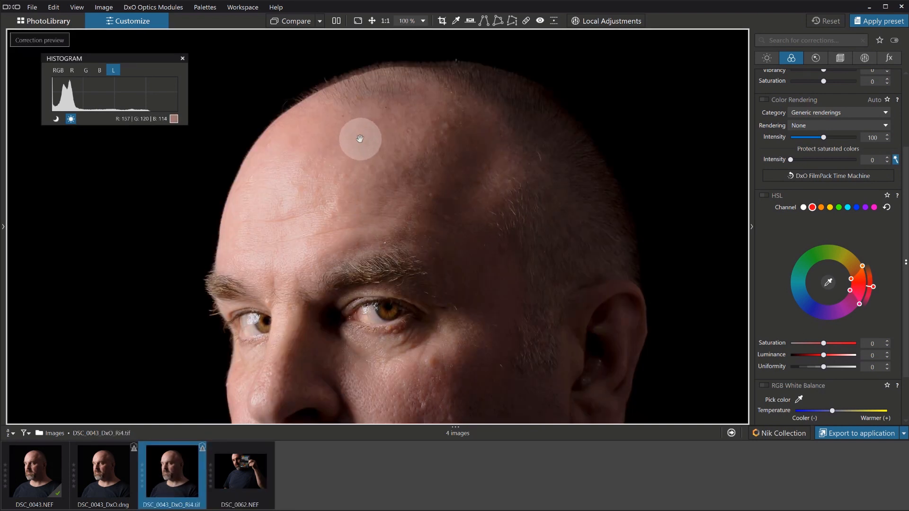
drag(371, 211, 349, 176)
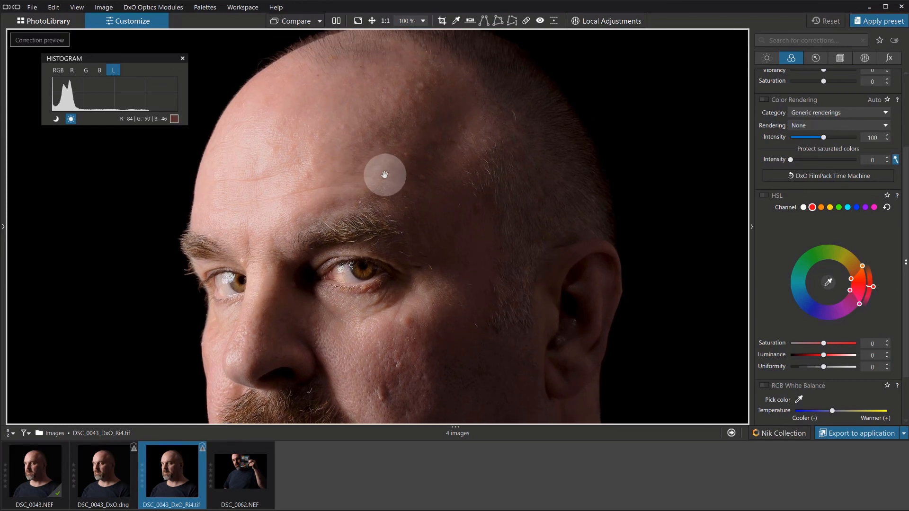
drag(349, 202, 346, 124)
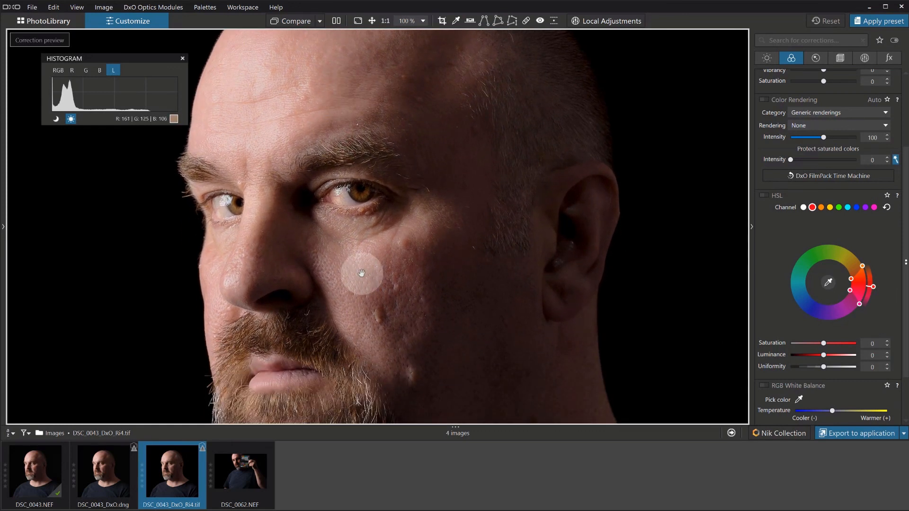
drag(369, 293, 331, 287)
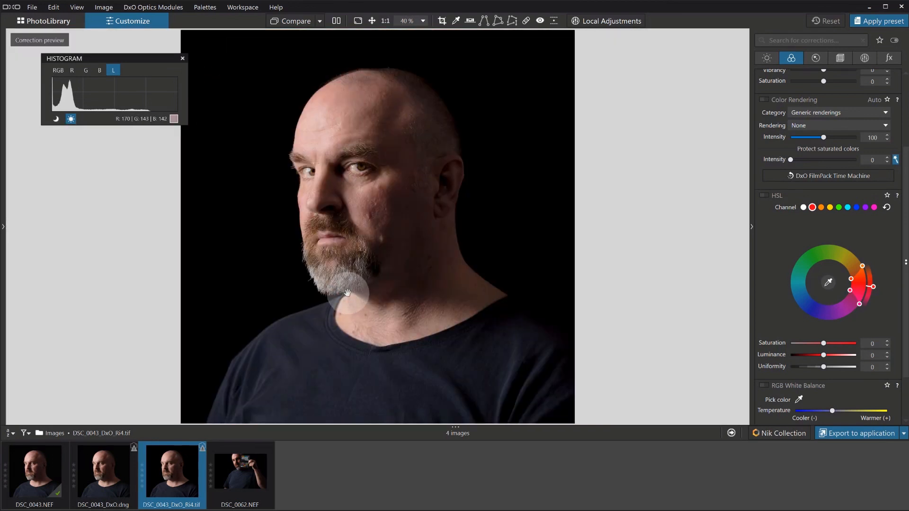